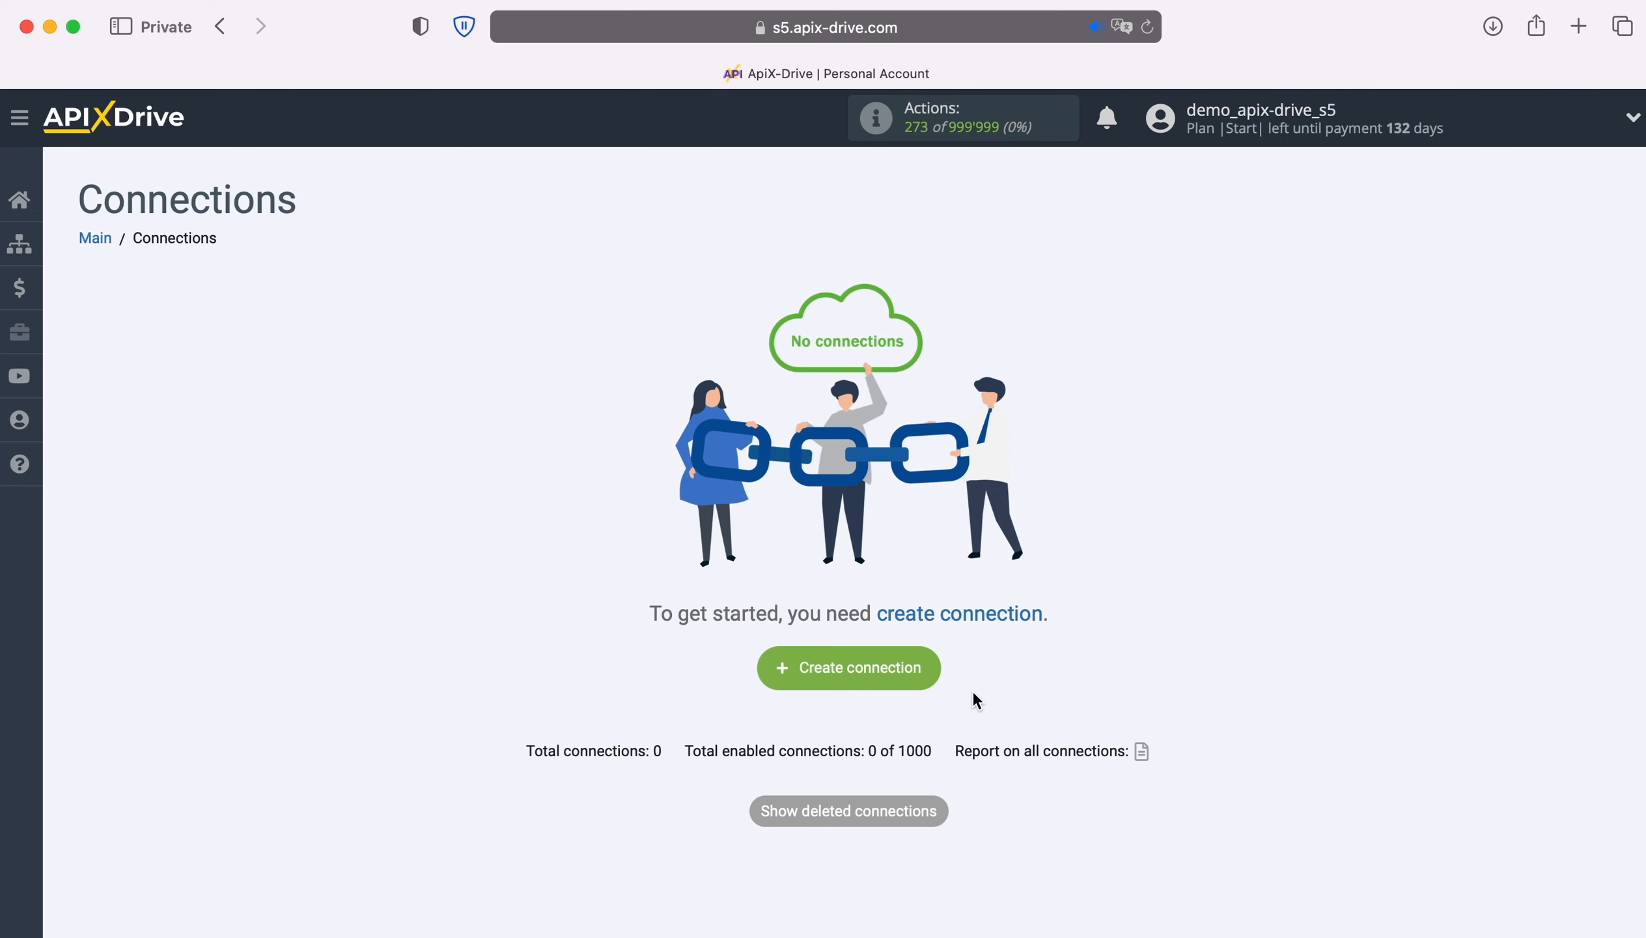
Step: Create a new connection with Google Lead Form as its data source system
click(929, 666)
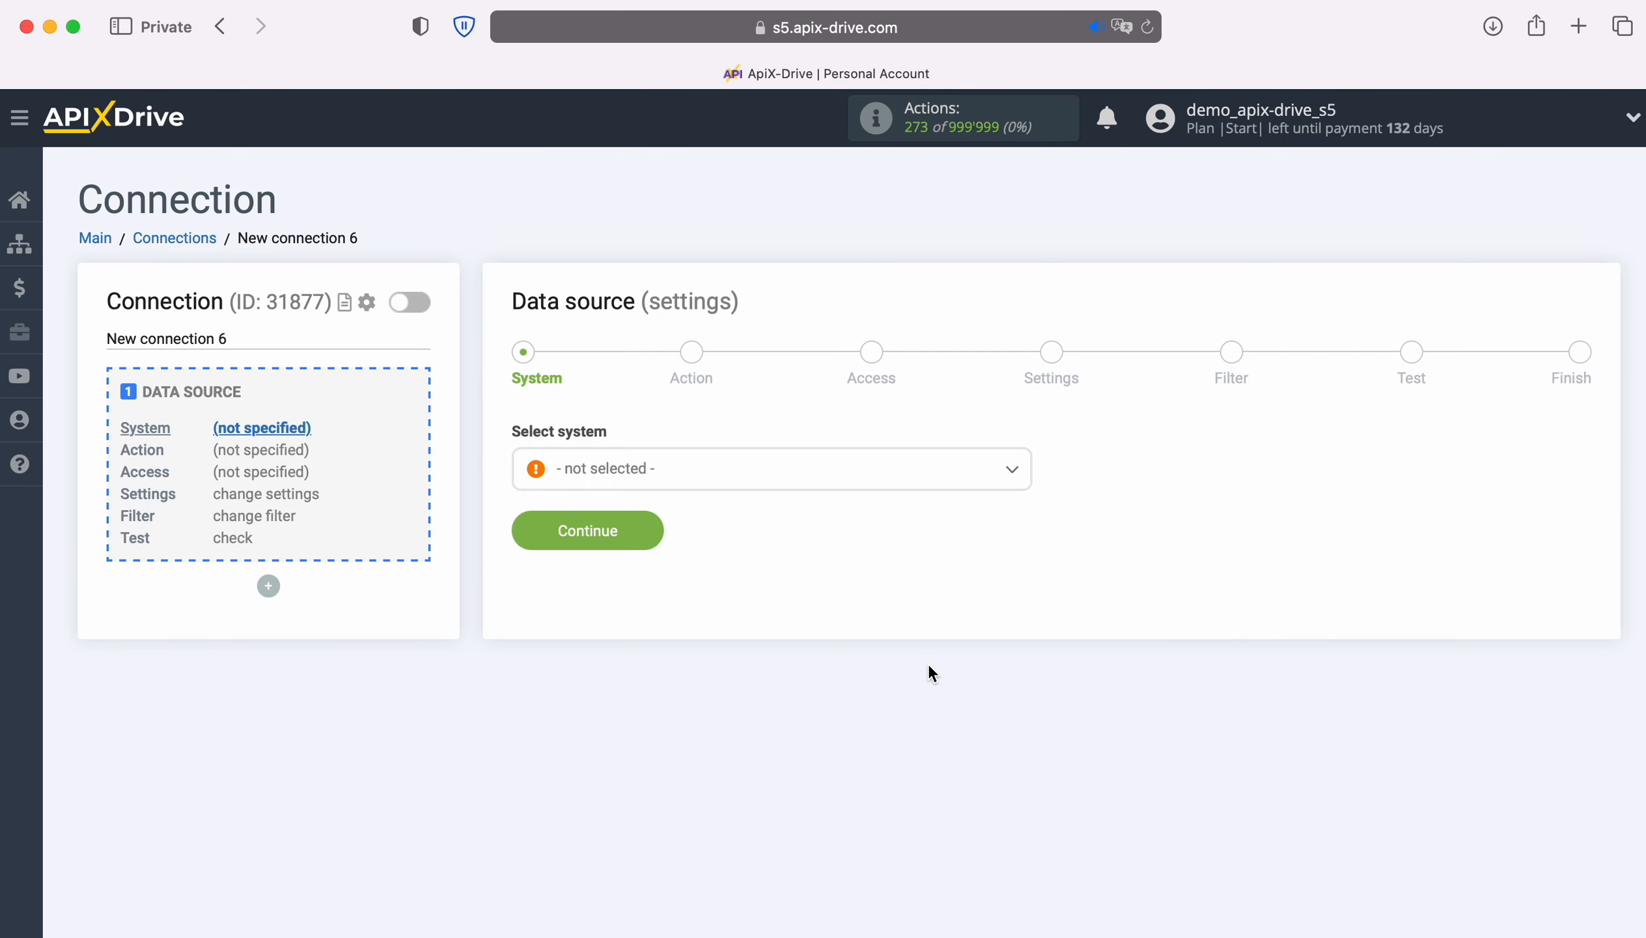
click(779, 483)
scroll(867, 725, down, 5)
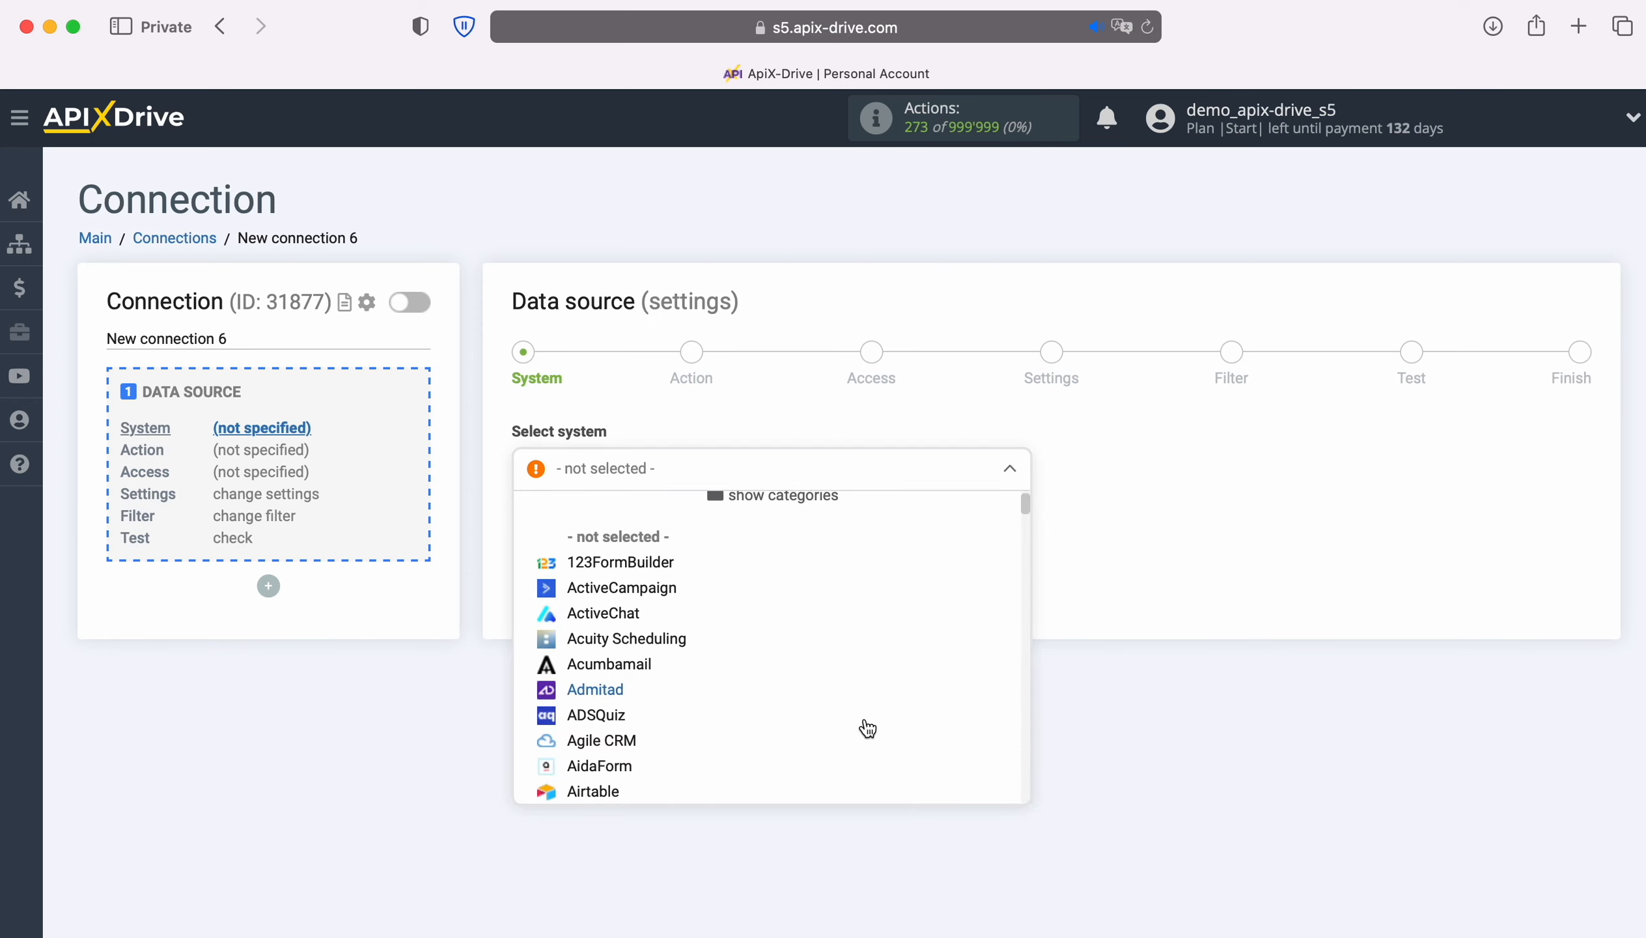
scroll(867, 728, down, 15)
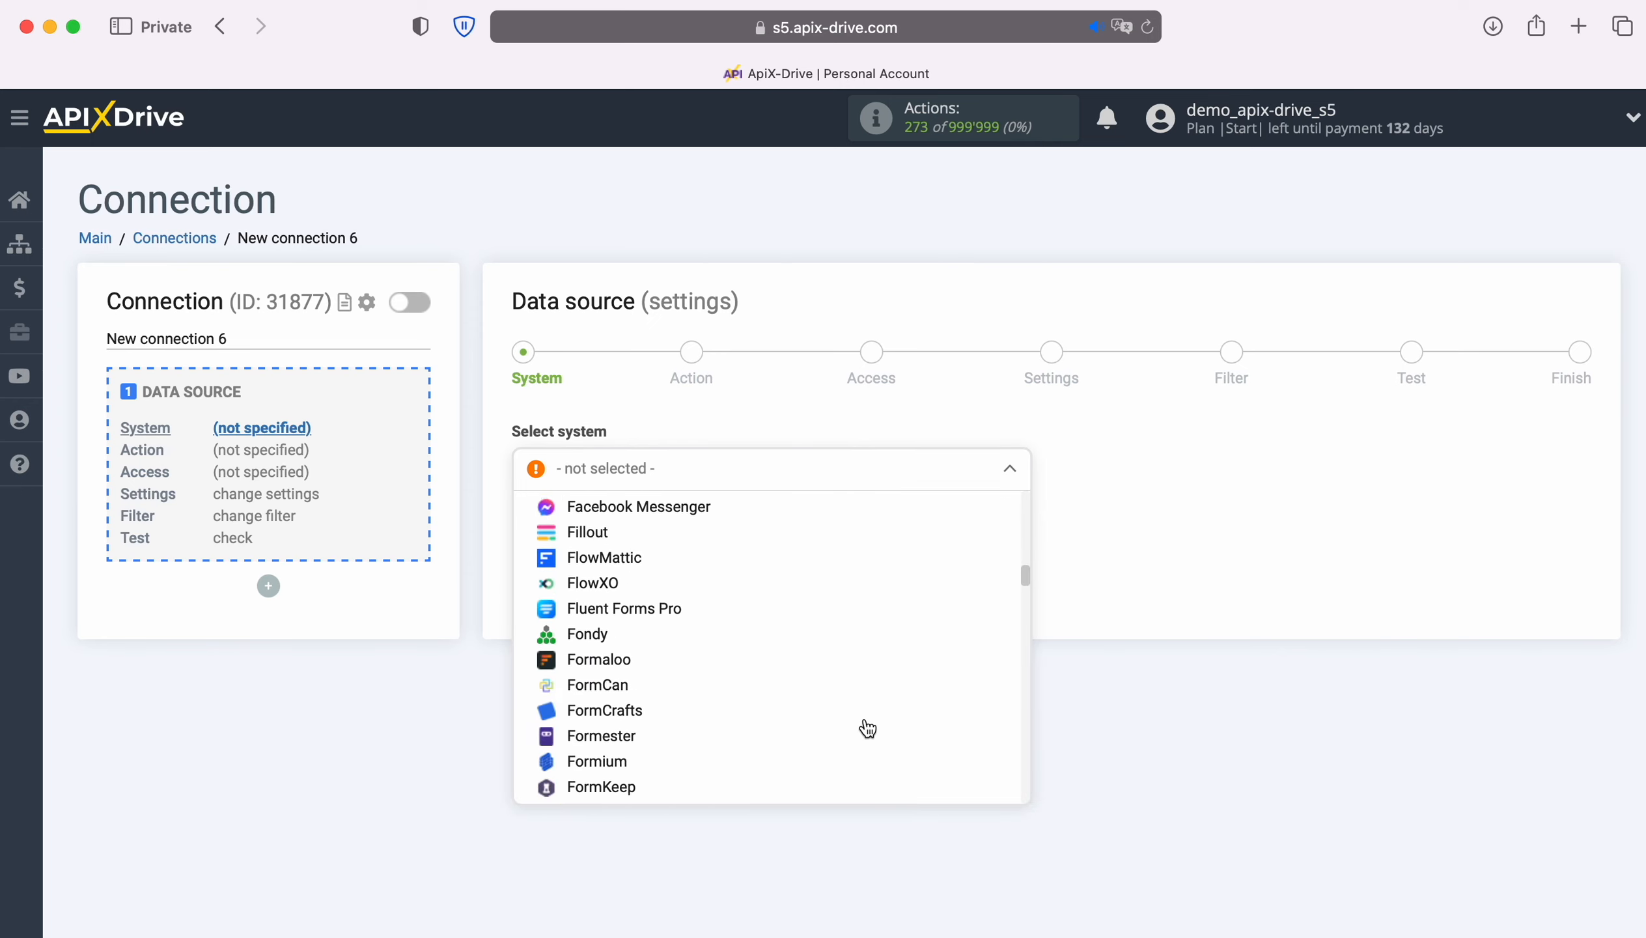
scroll(867, 728, down, 2)
click(698, 733)
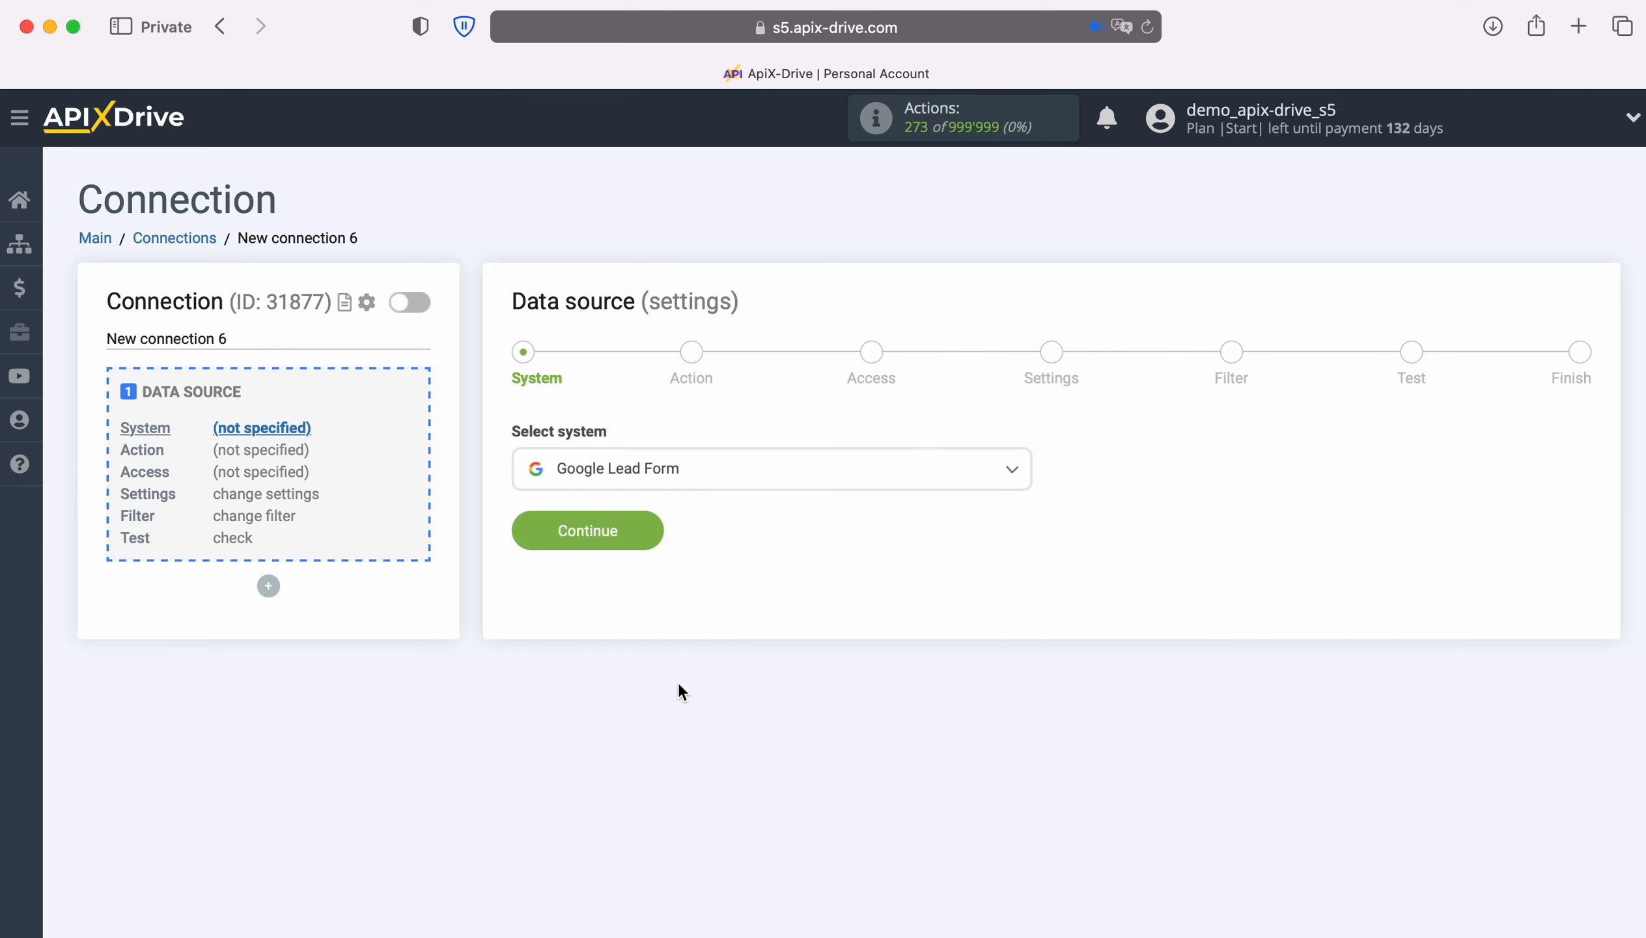
click(644, 534)
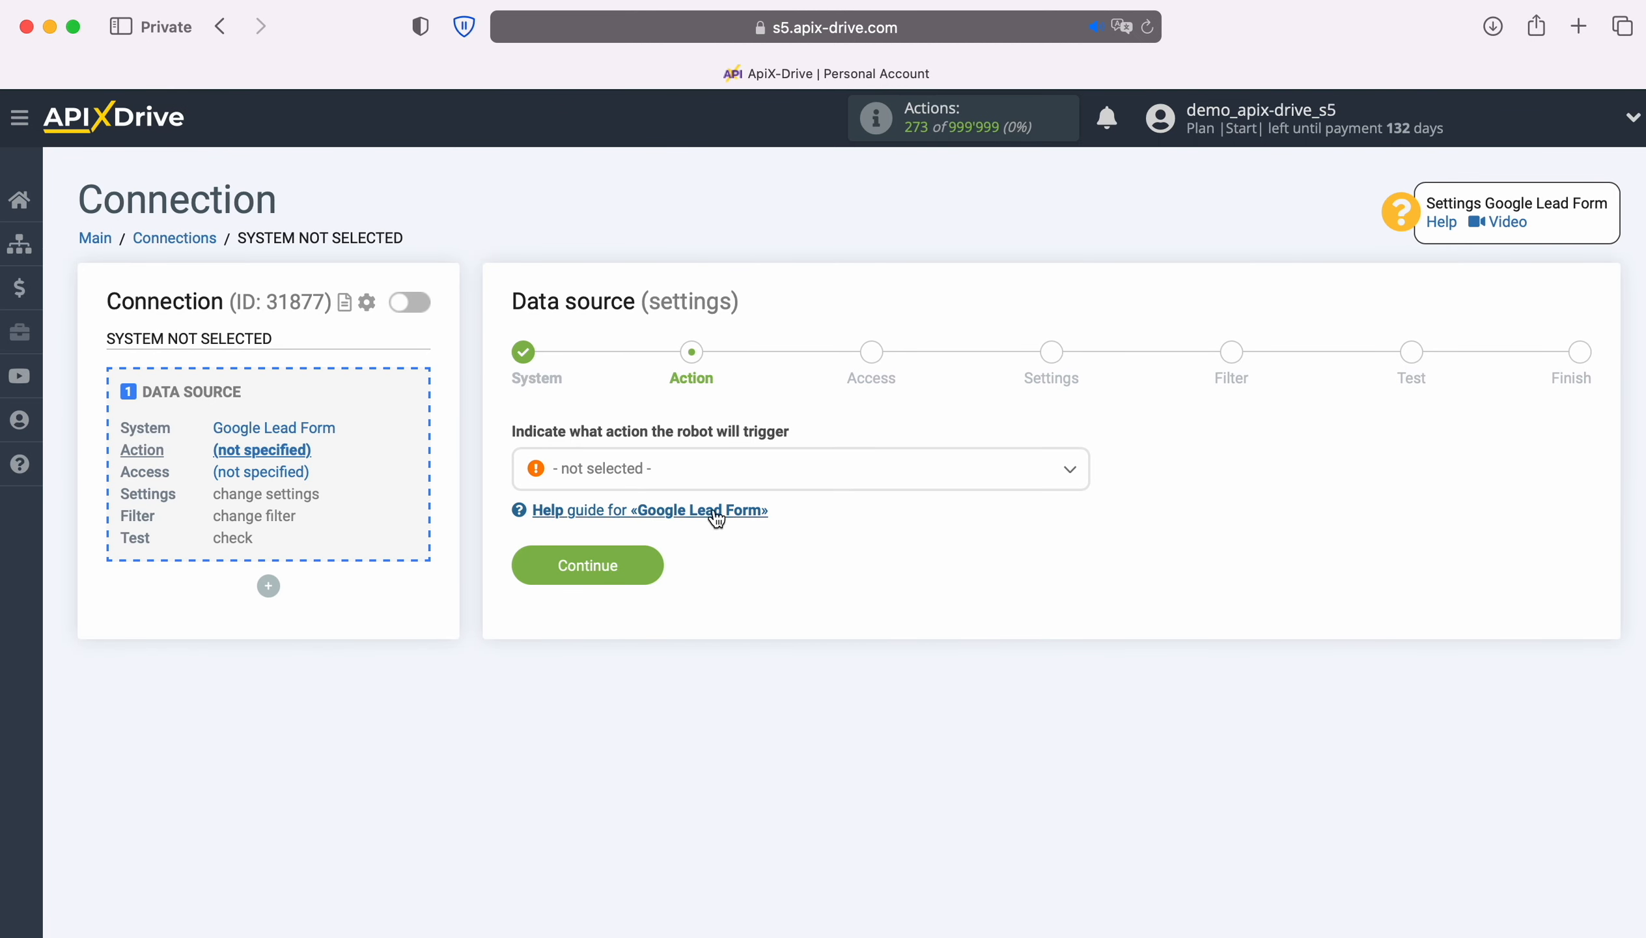
Step: Choose Get LEADS (new) as the source action
click(778, 470)
click(676, 584)
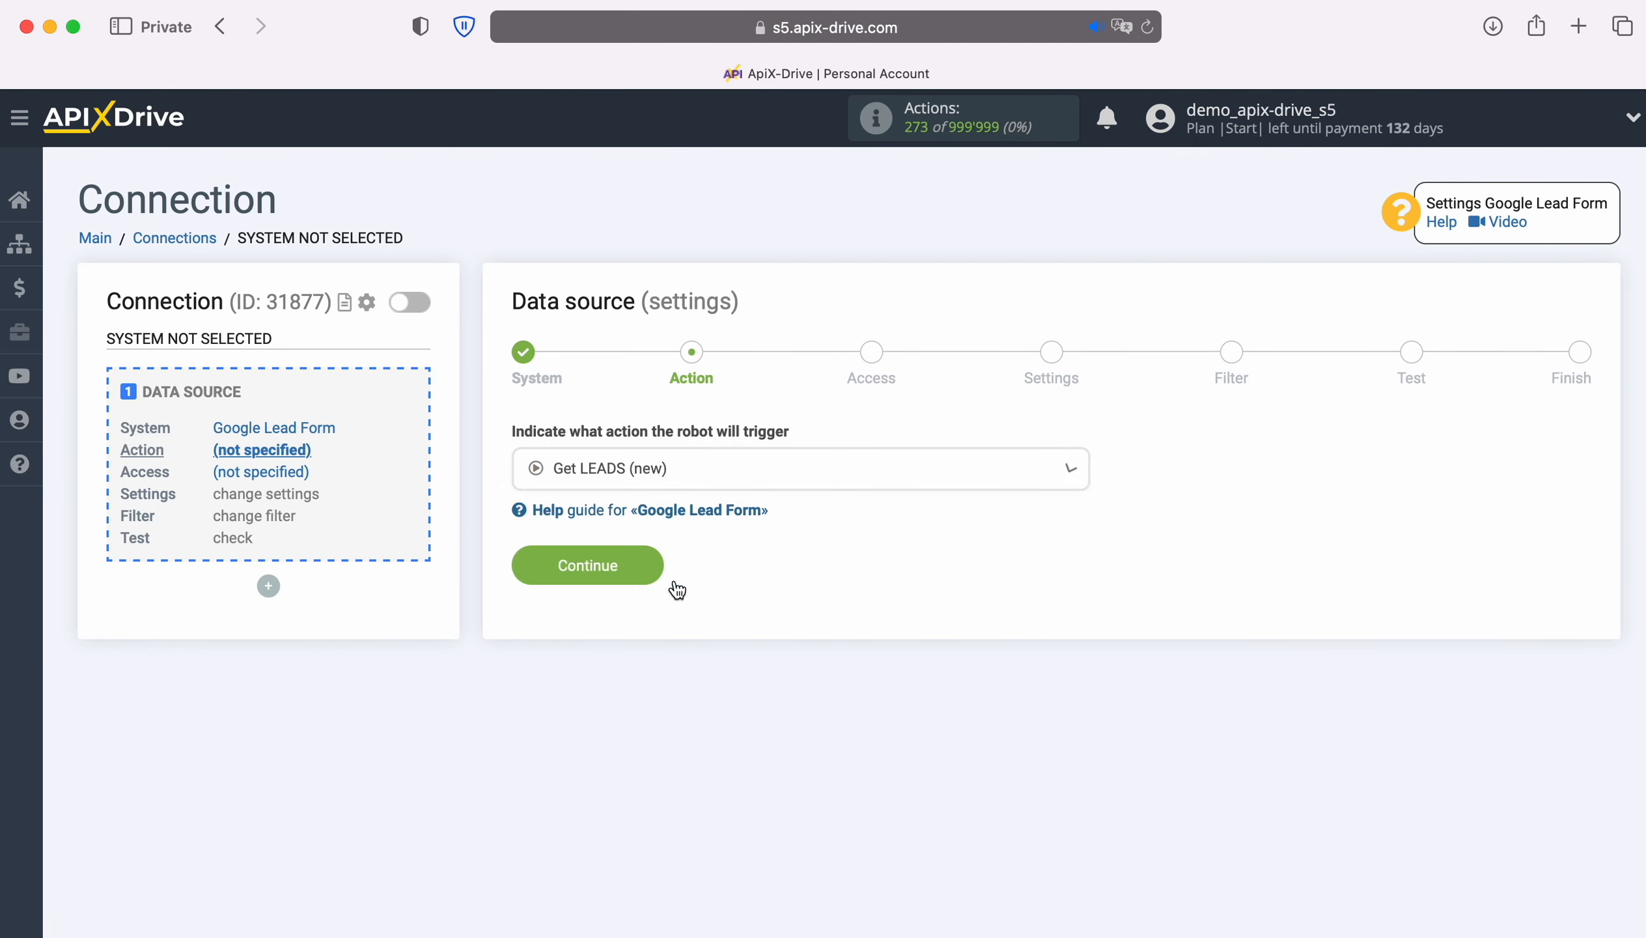
click(658, 573)
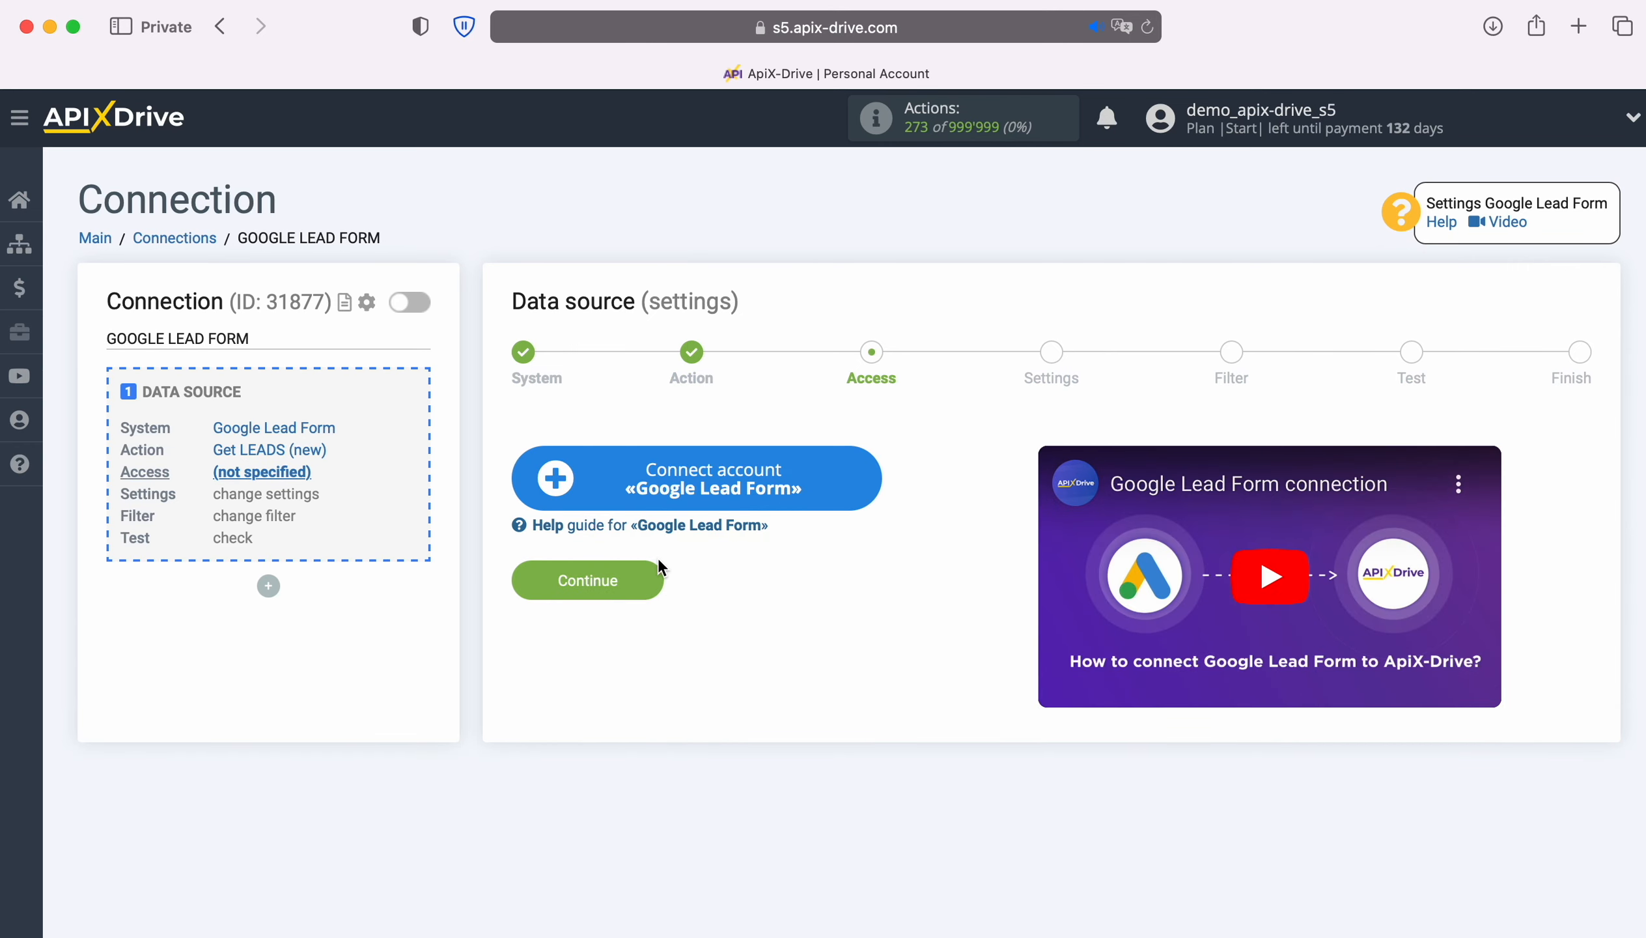
Step: Connect a new Google Lead Form account and select it as the source login
click(867, 484)
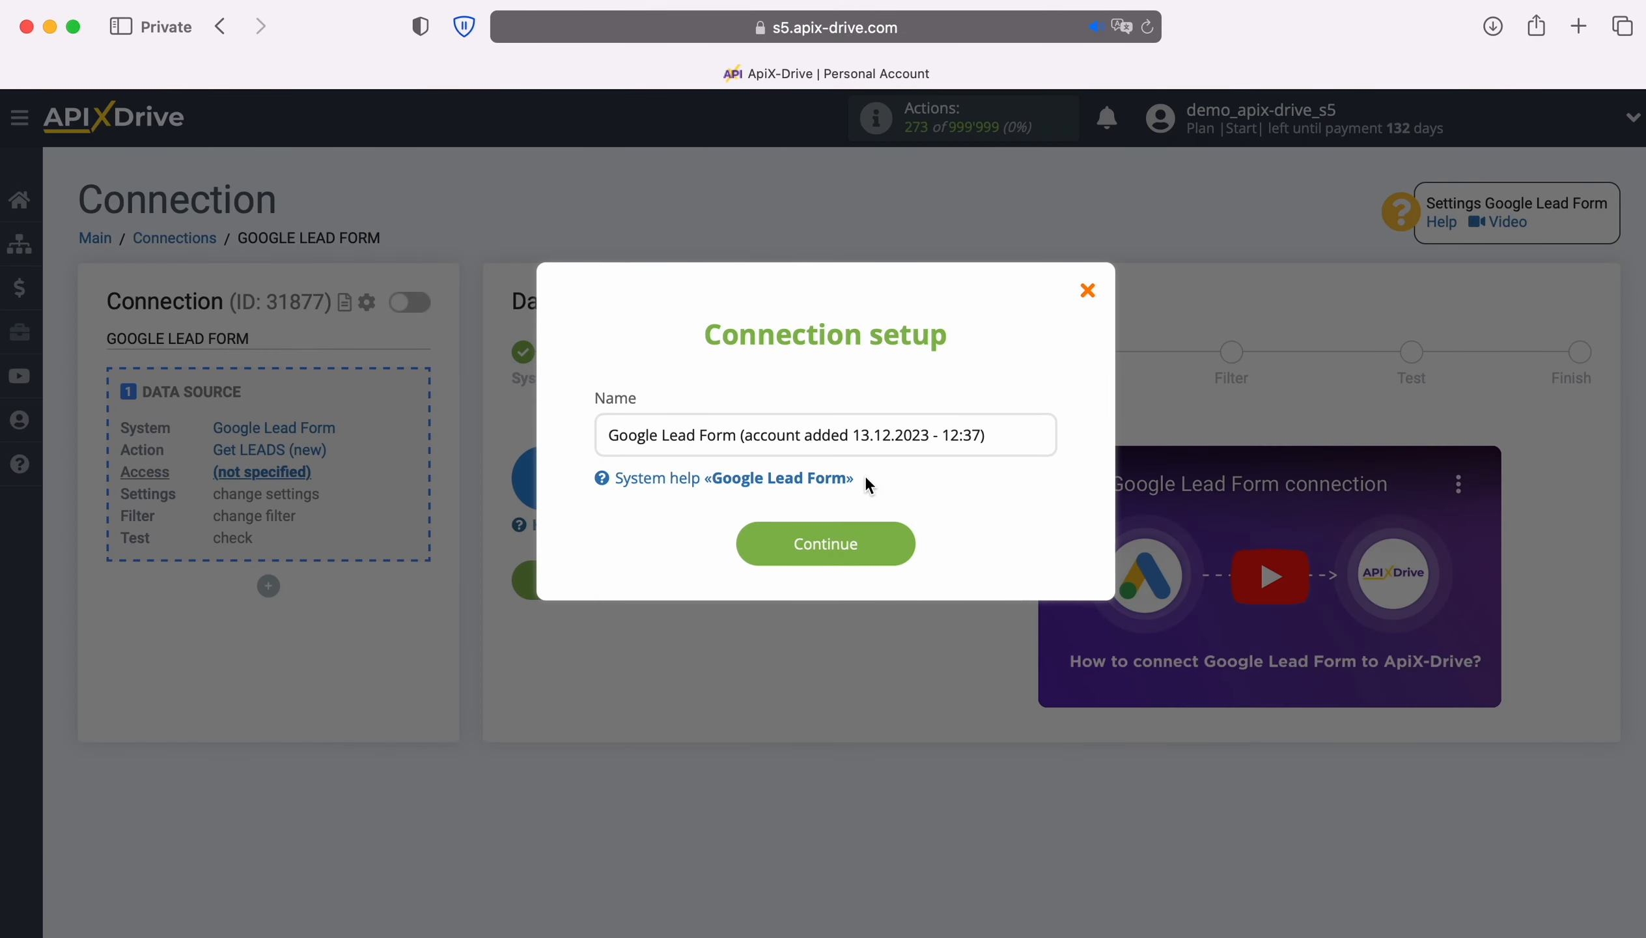
drag(1005, 438, 606, 433)
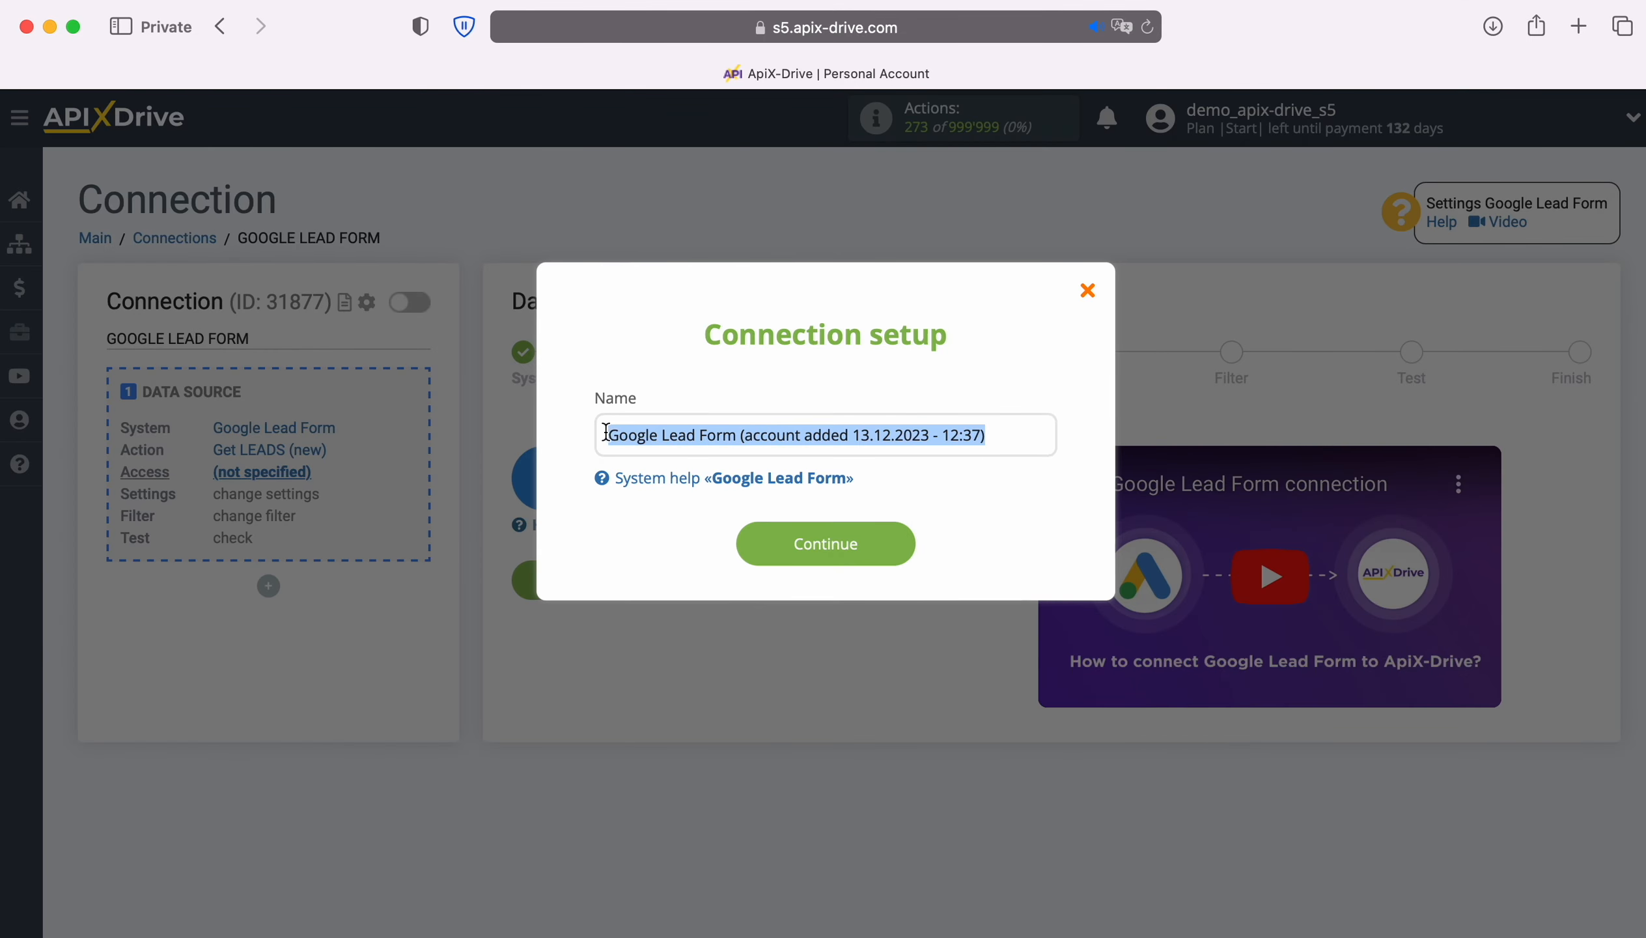
click(591, 439)
click(905, 538)
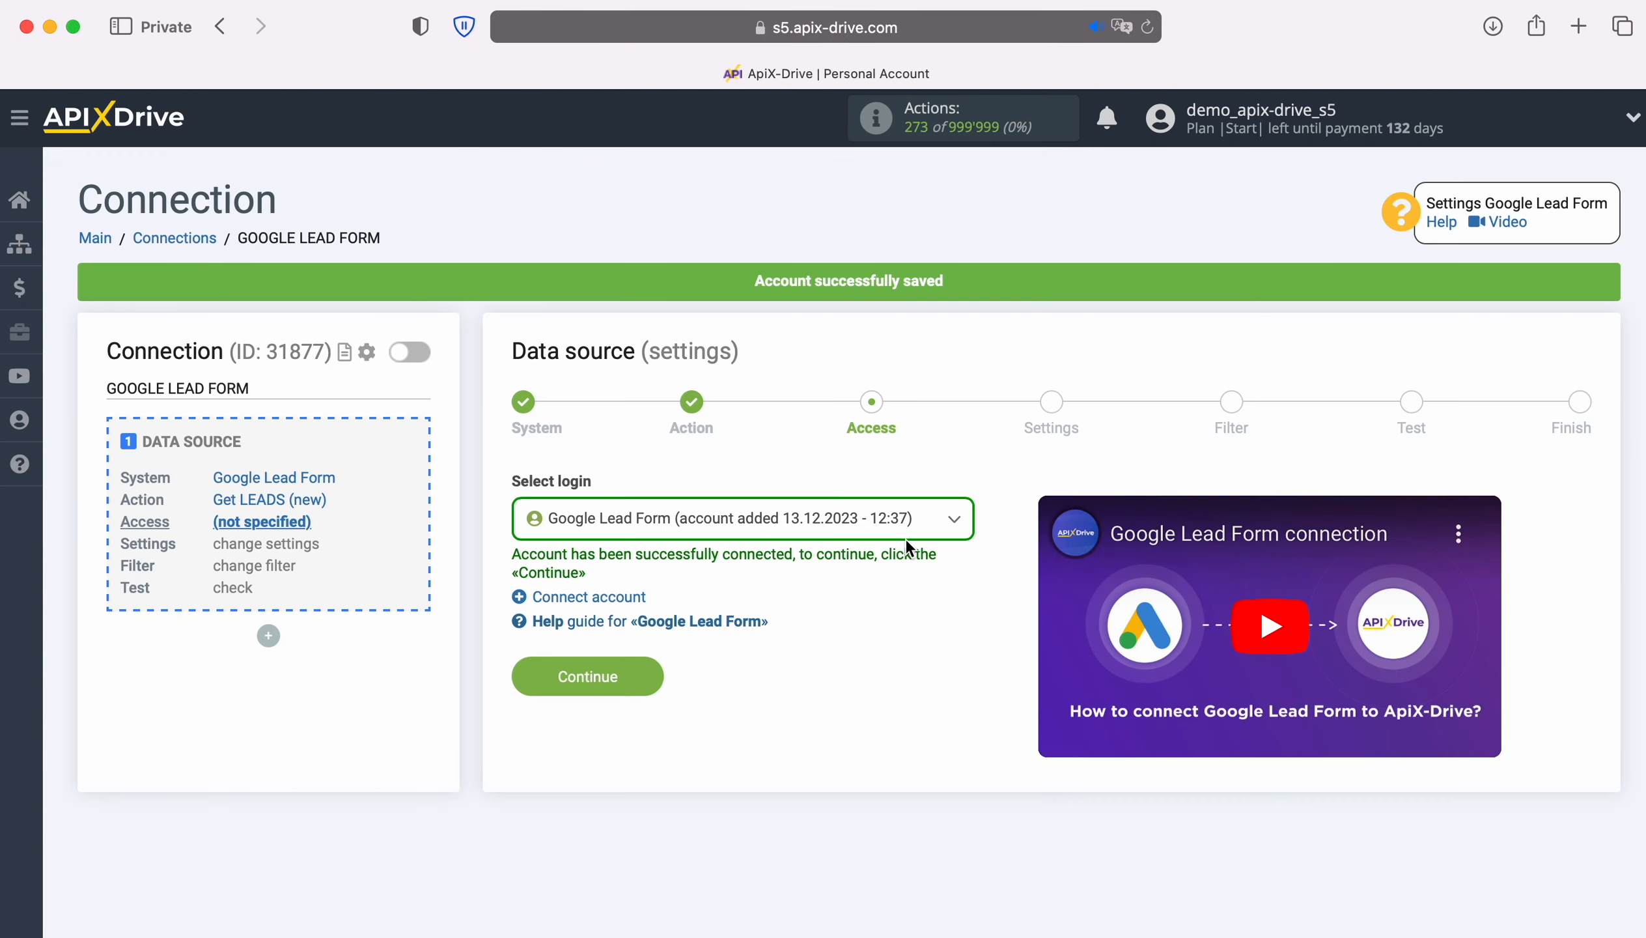
click(917, 532)
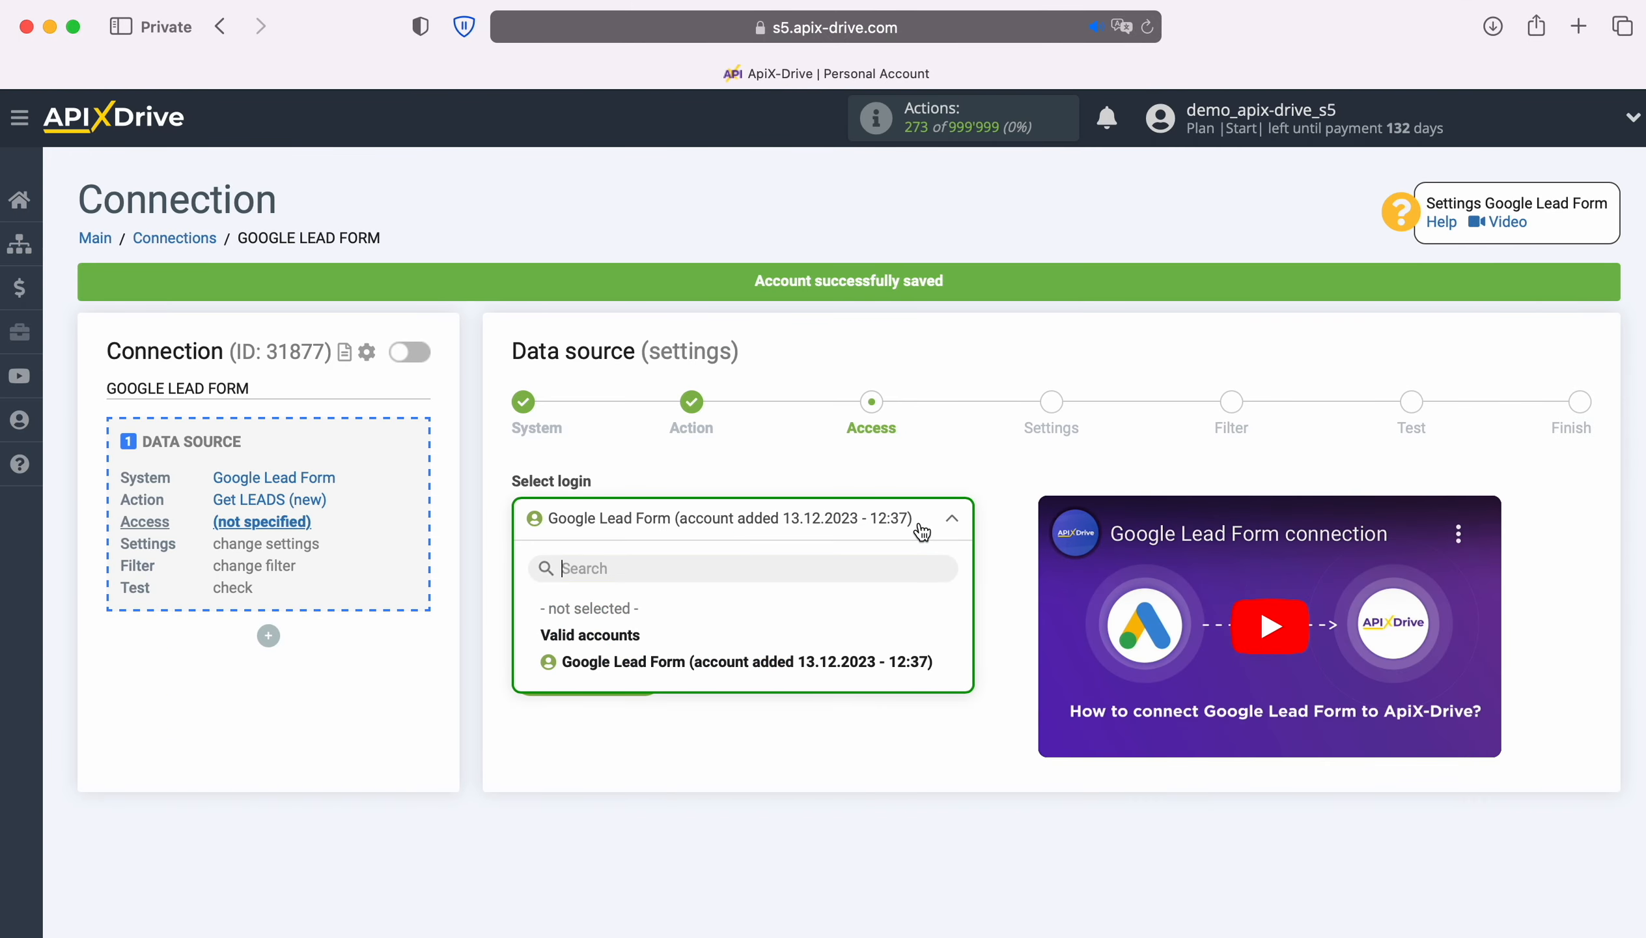
click(917, 663)
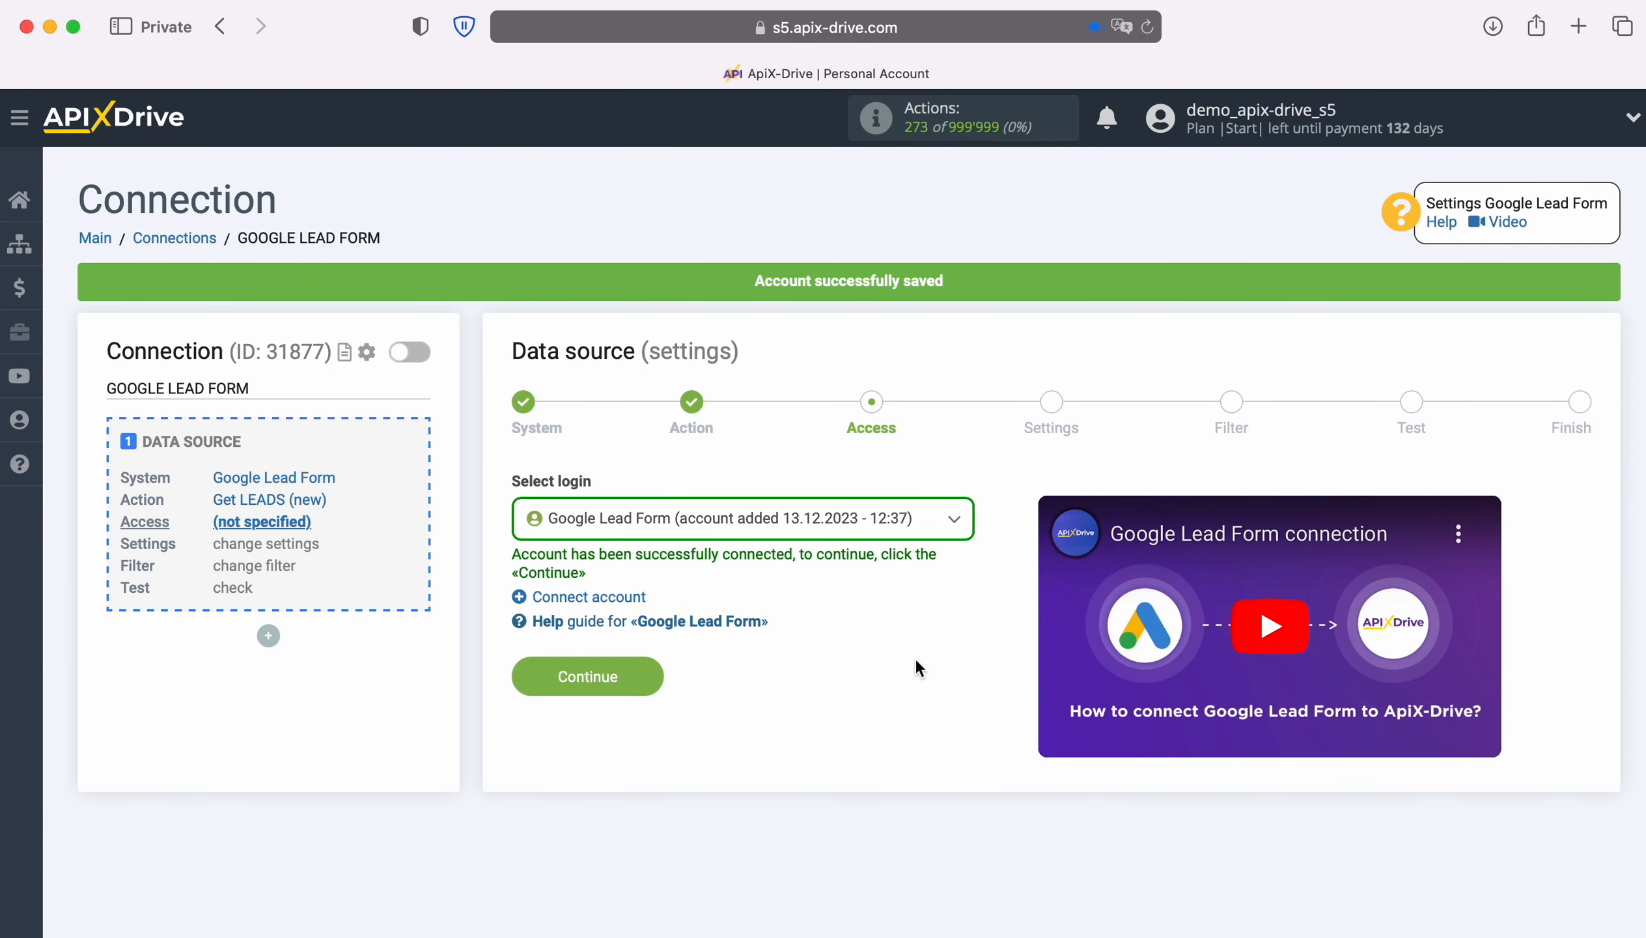
click(658, 669)
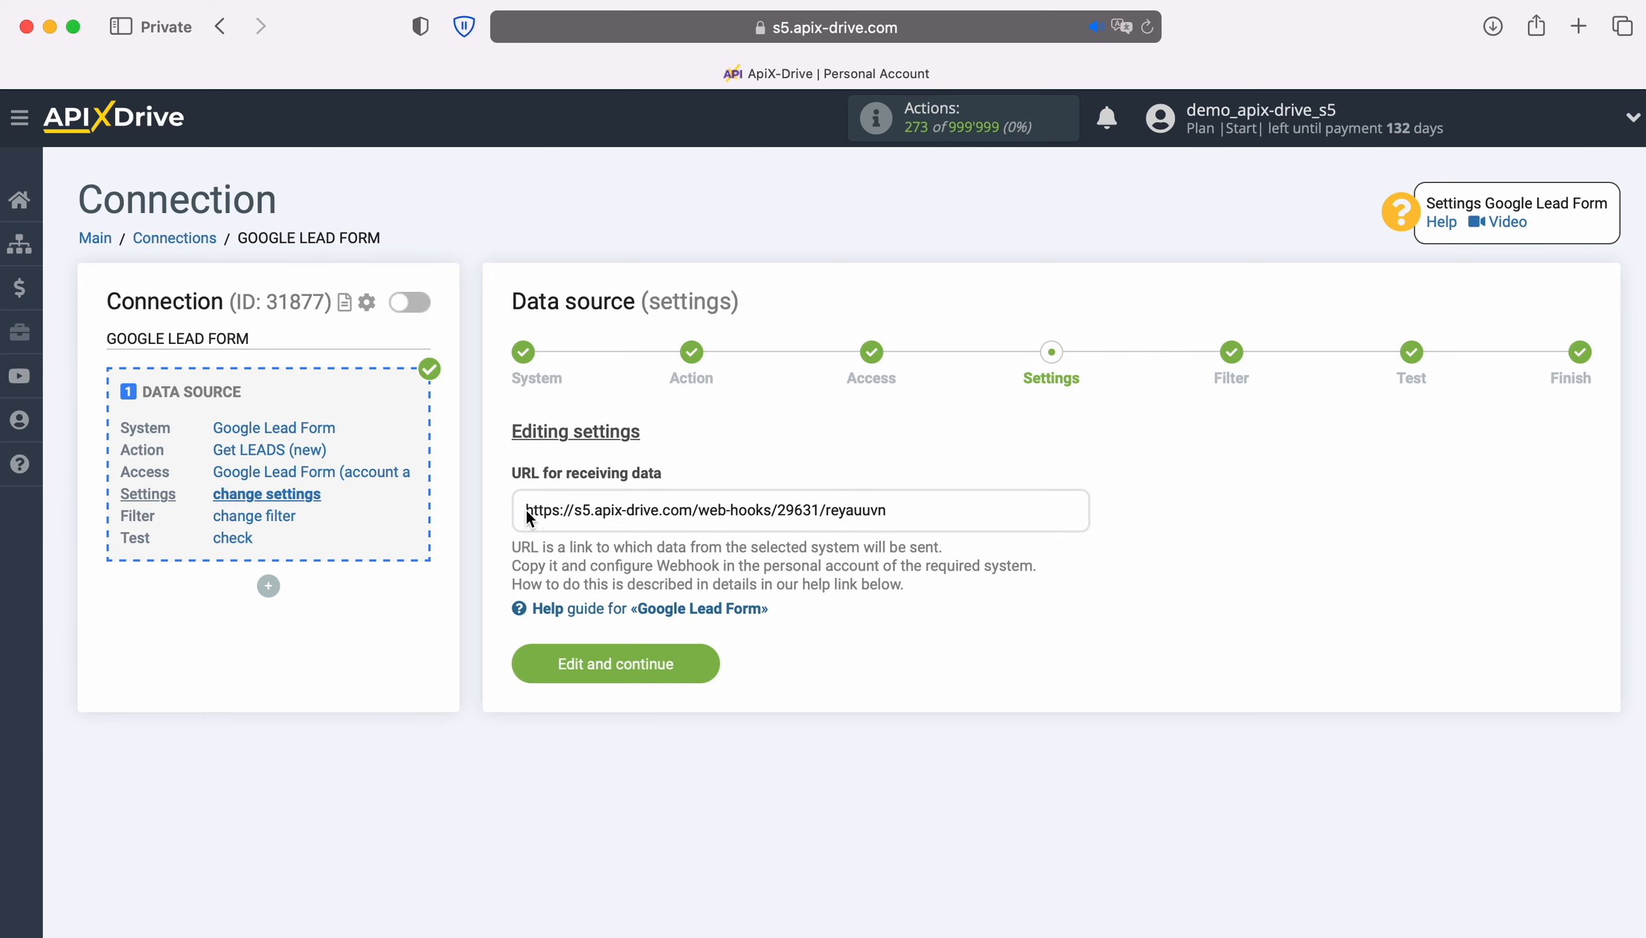
Step: Copy the ApiX-Drive URL for receiving data
drag(529, 512, 879, 510)
right_click(876, 511)
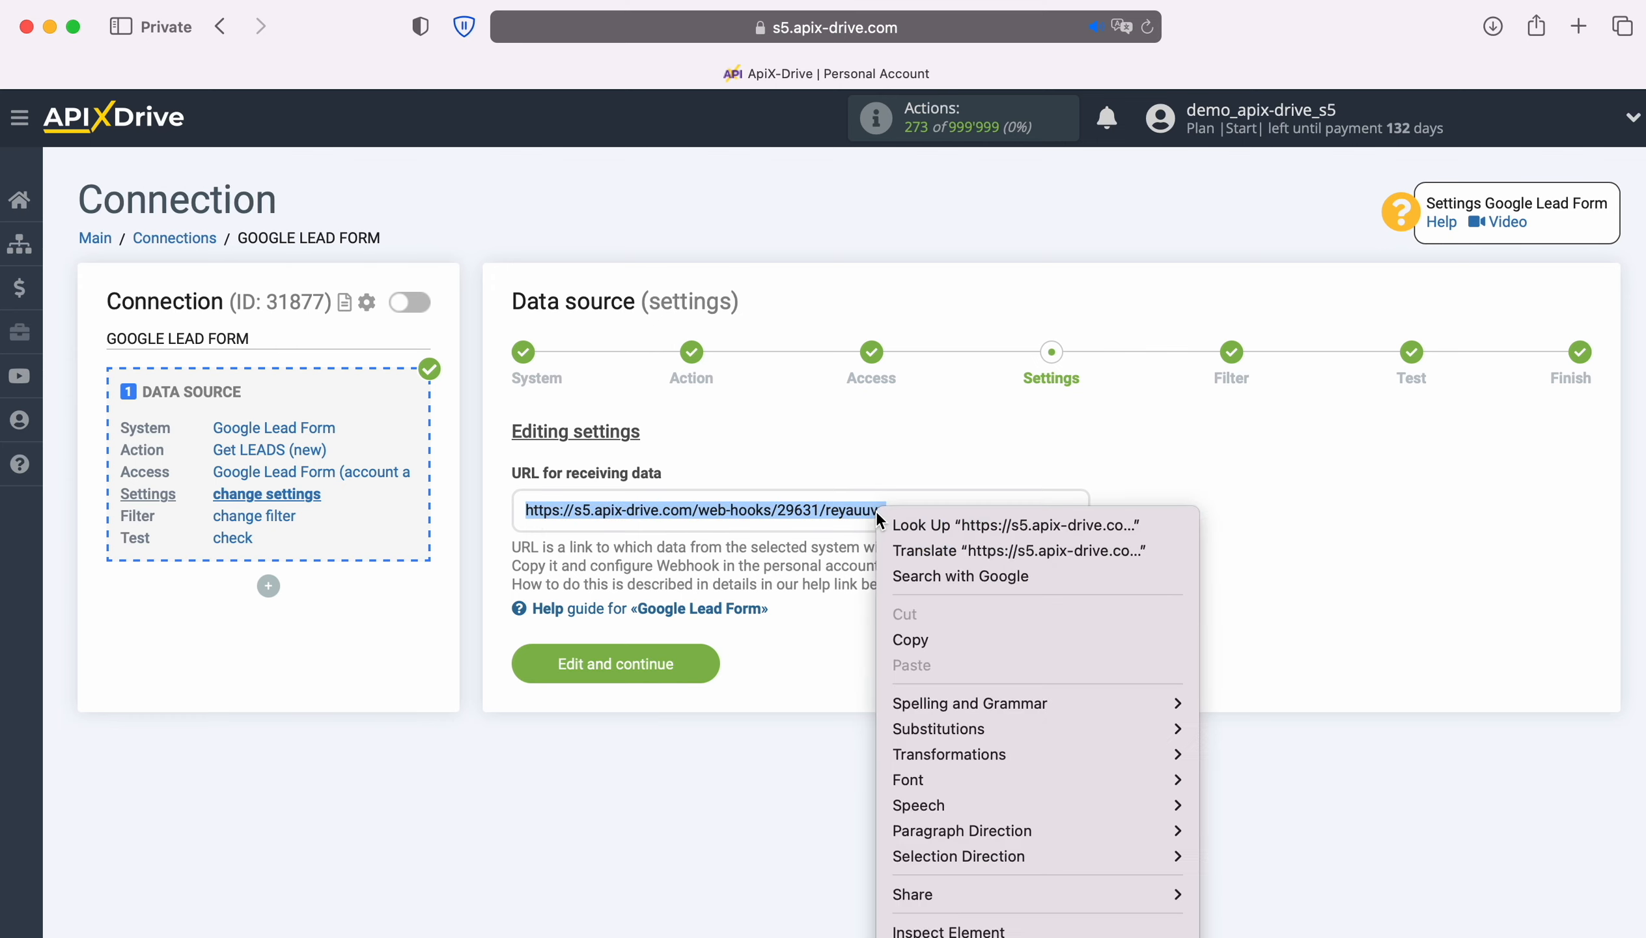
click(967, 641)
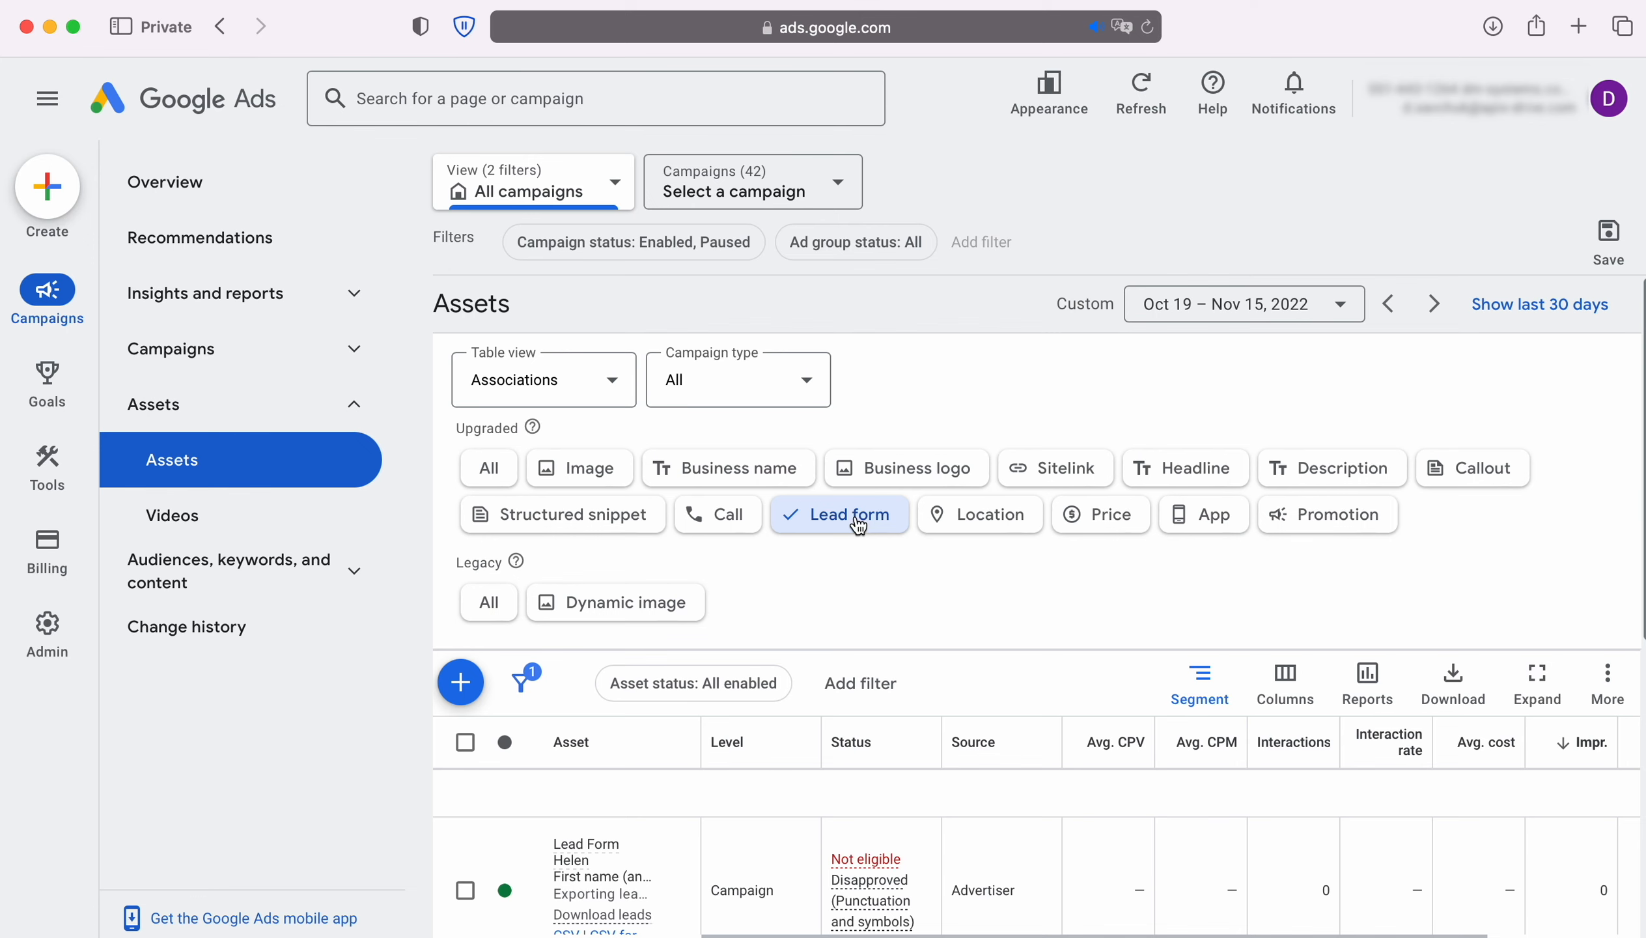
Step: In the second lead form's data integration options, paste the ApiX-Drive URL as the Webhook URL
scroll(947, 644, down, 5)
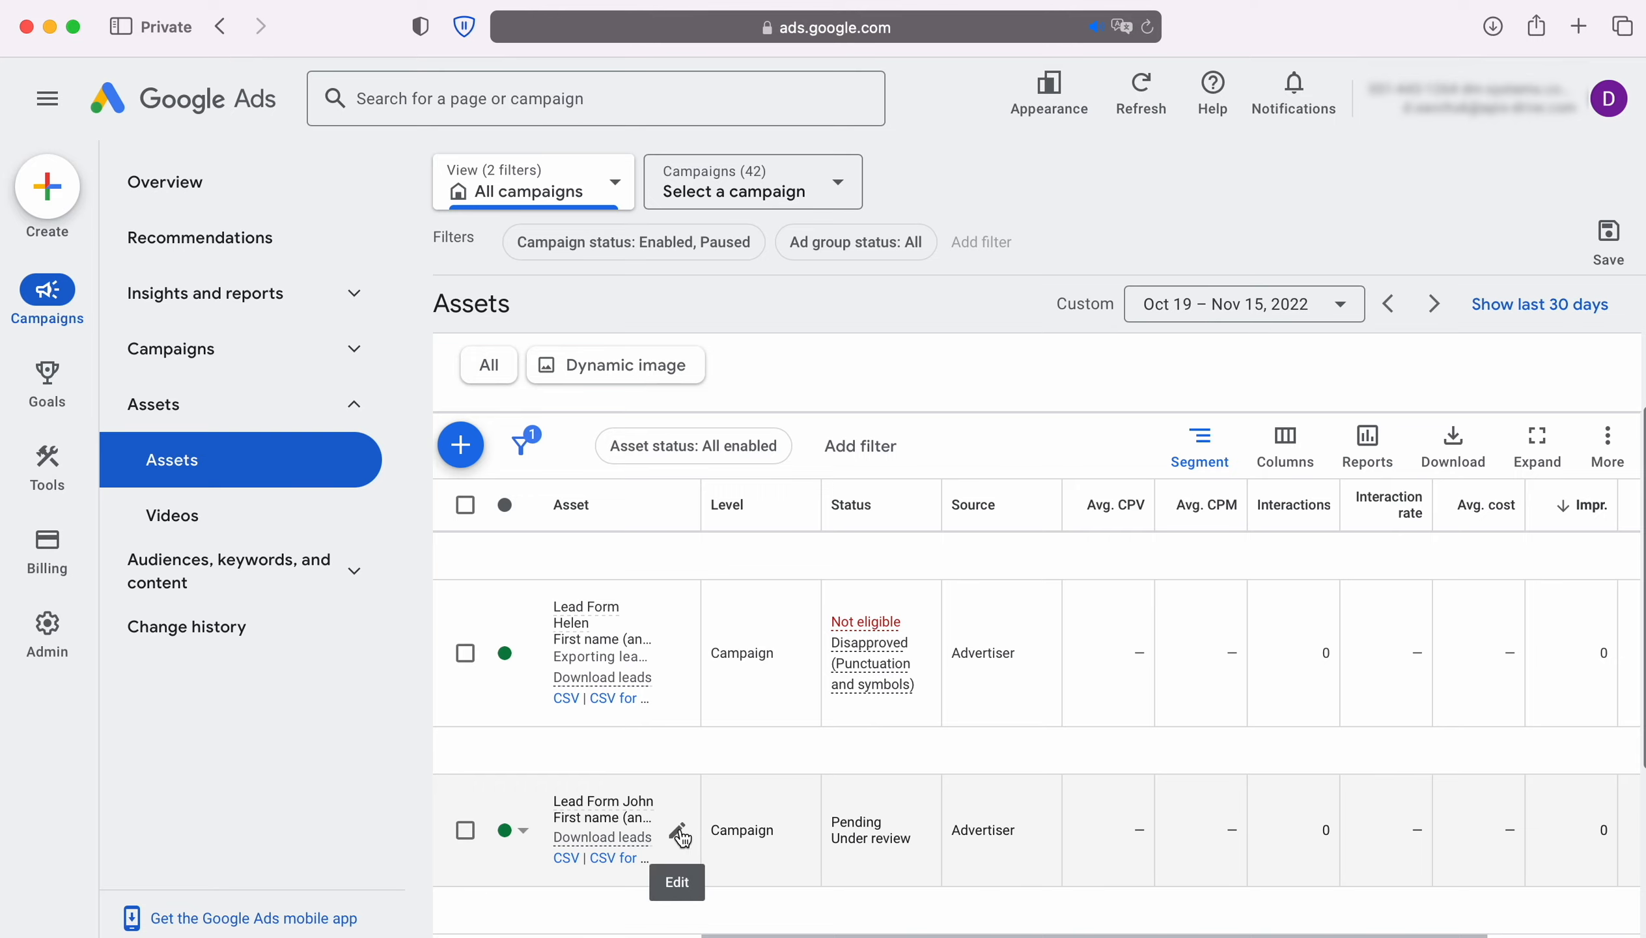
click(679, 836)
scroll(660, 777, down, 12)
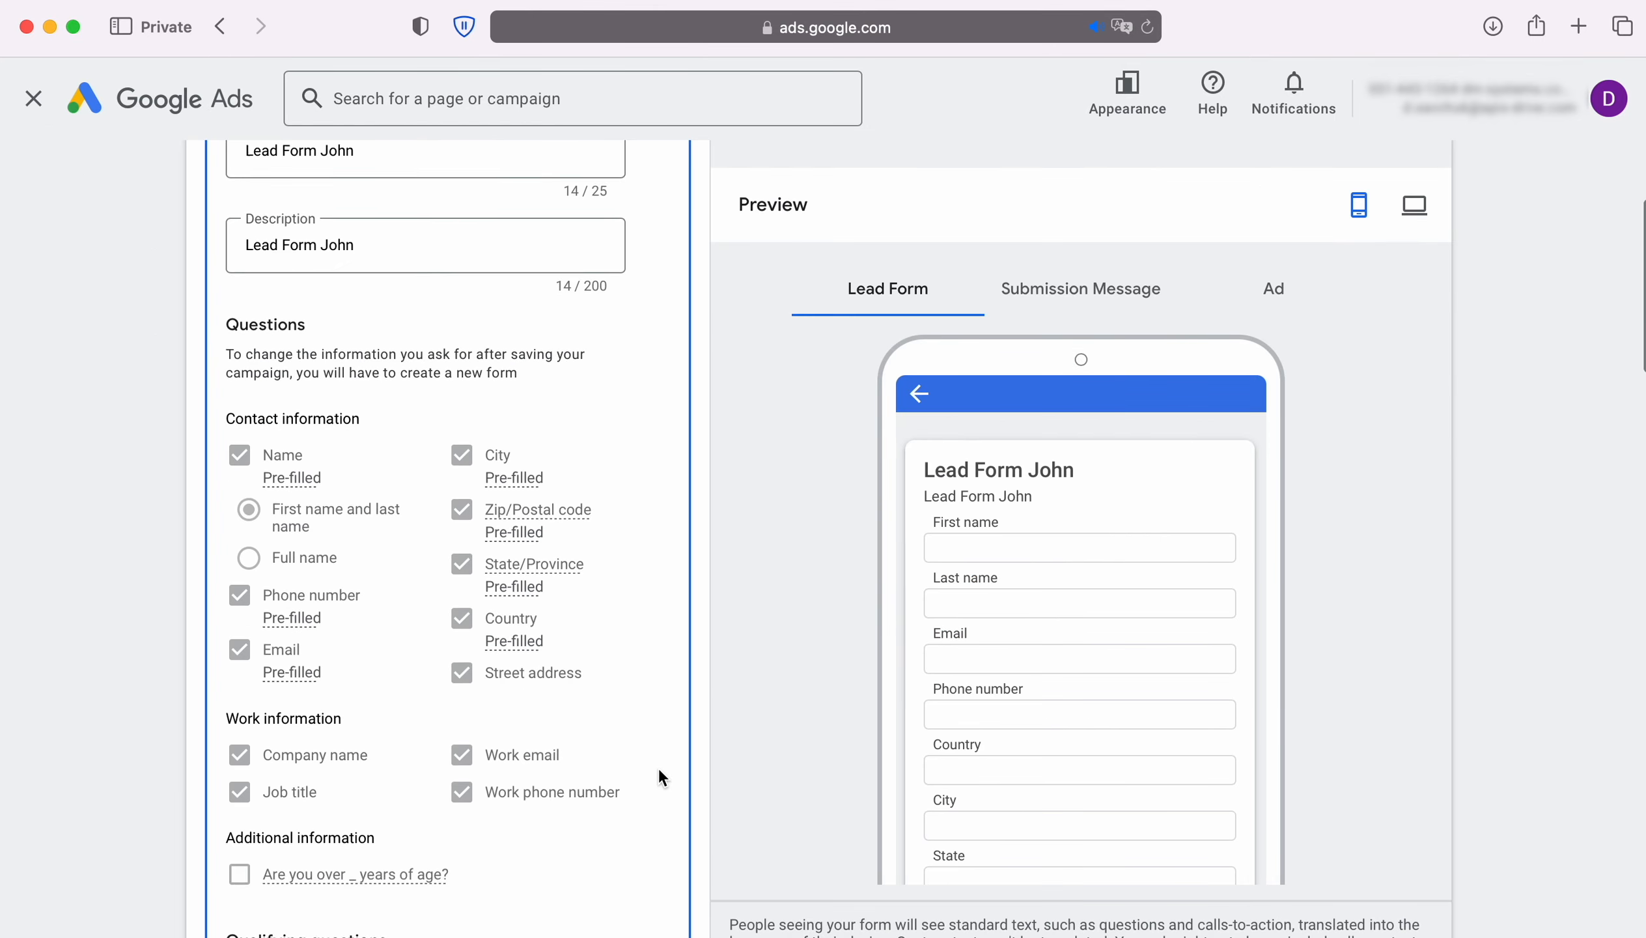
scroll(662, 777, down, 18)
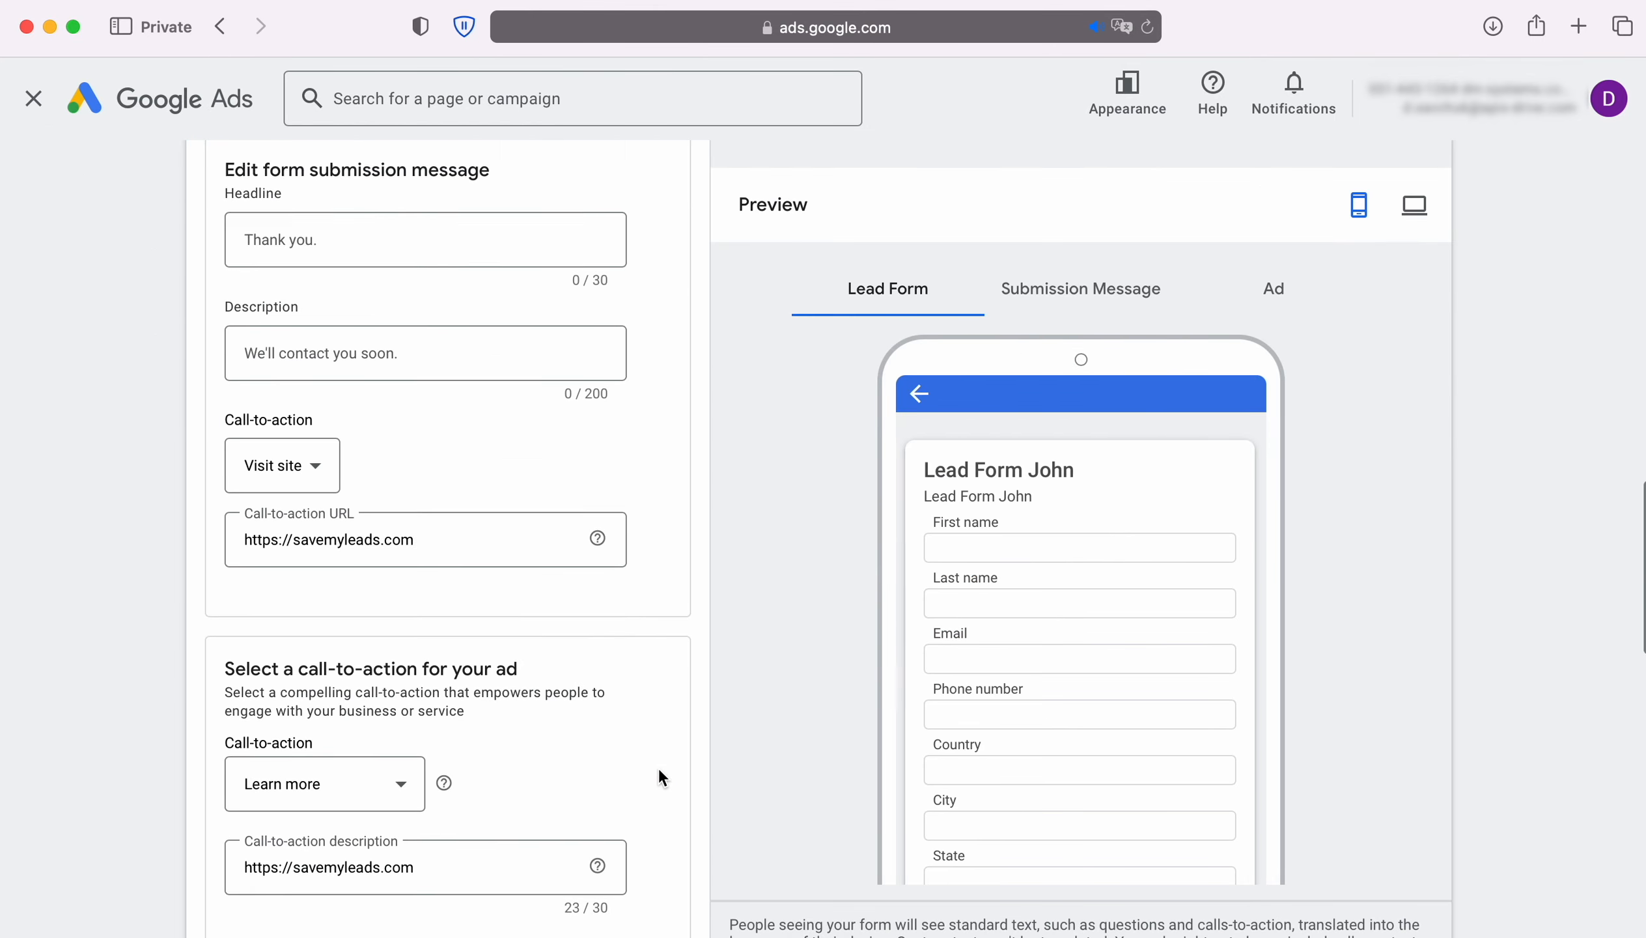
scroll(659, 777, down, 13)
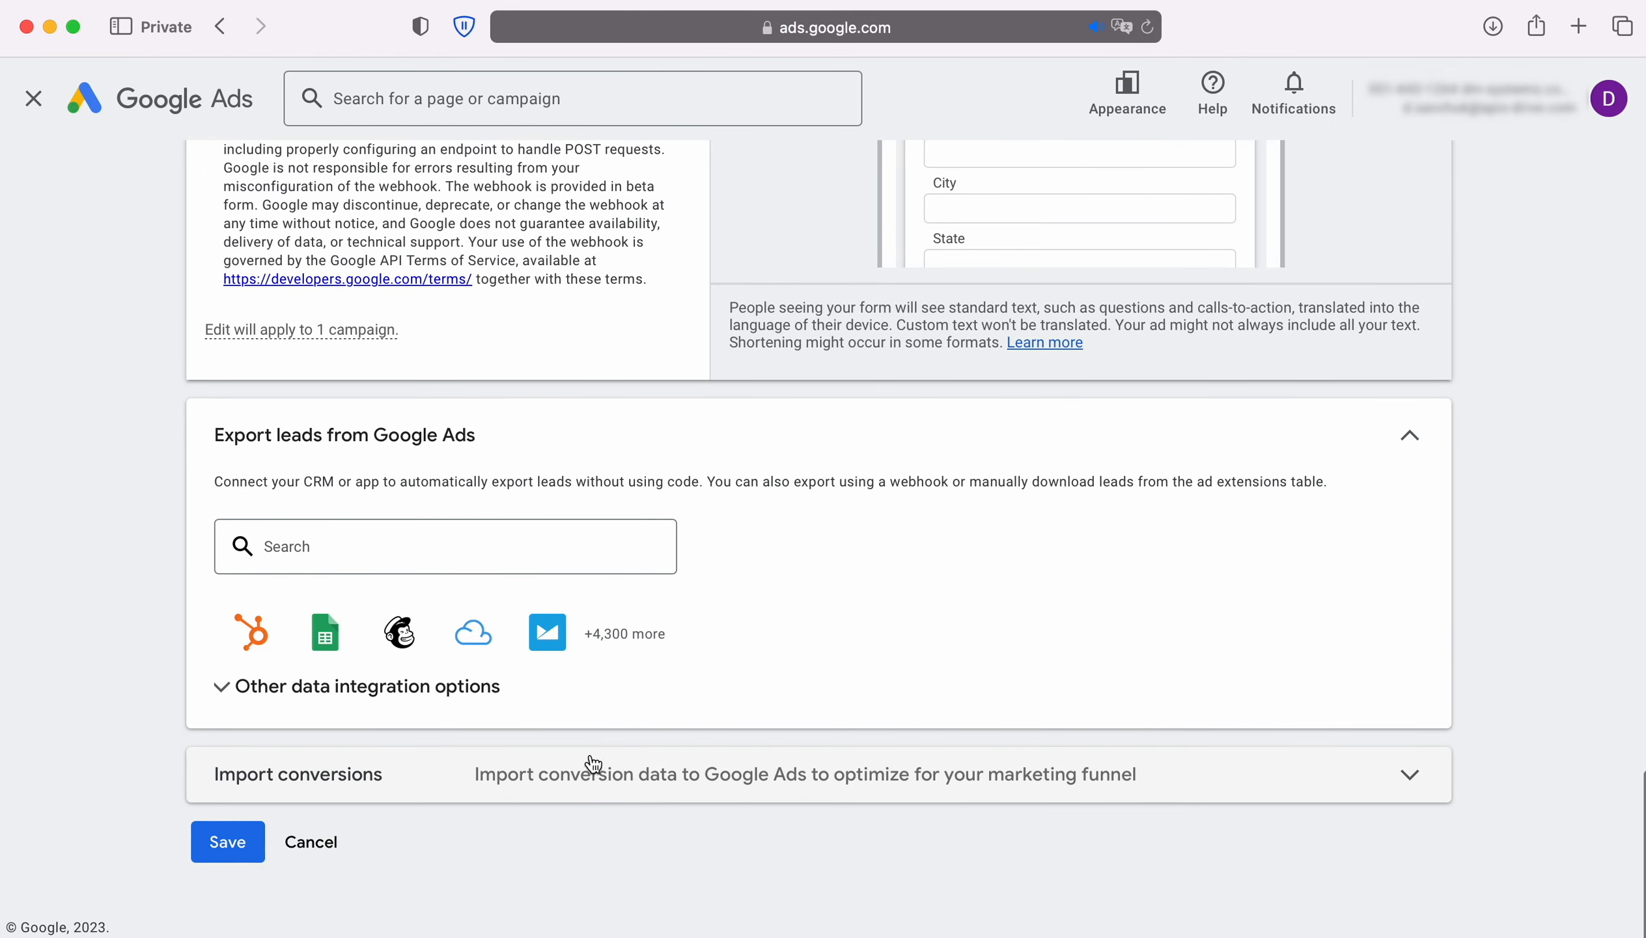
click(450, 697)
scroll(448, 689, down, 6)
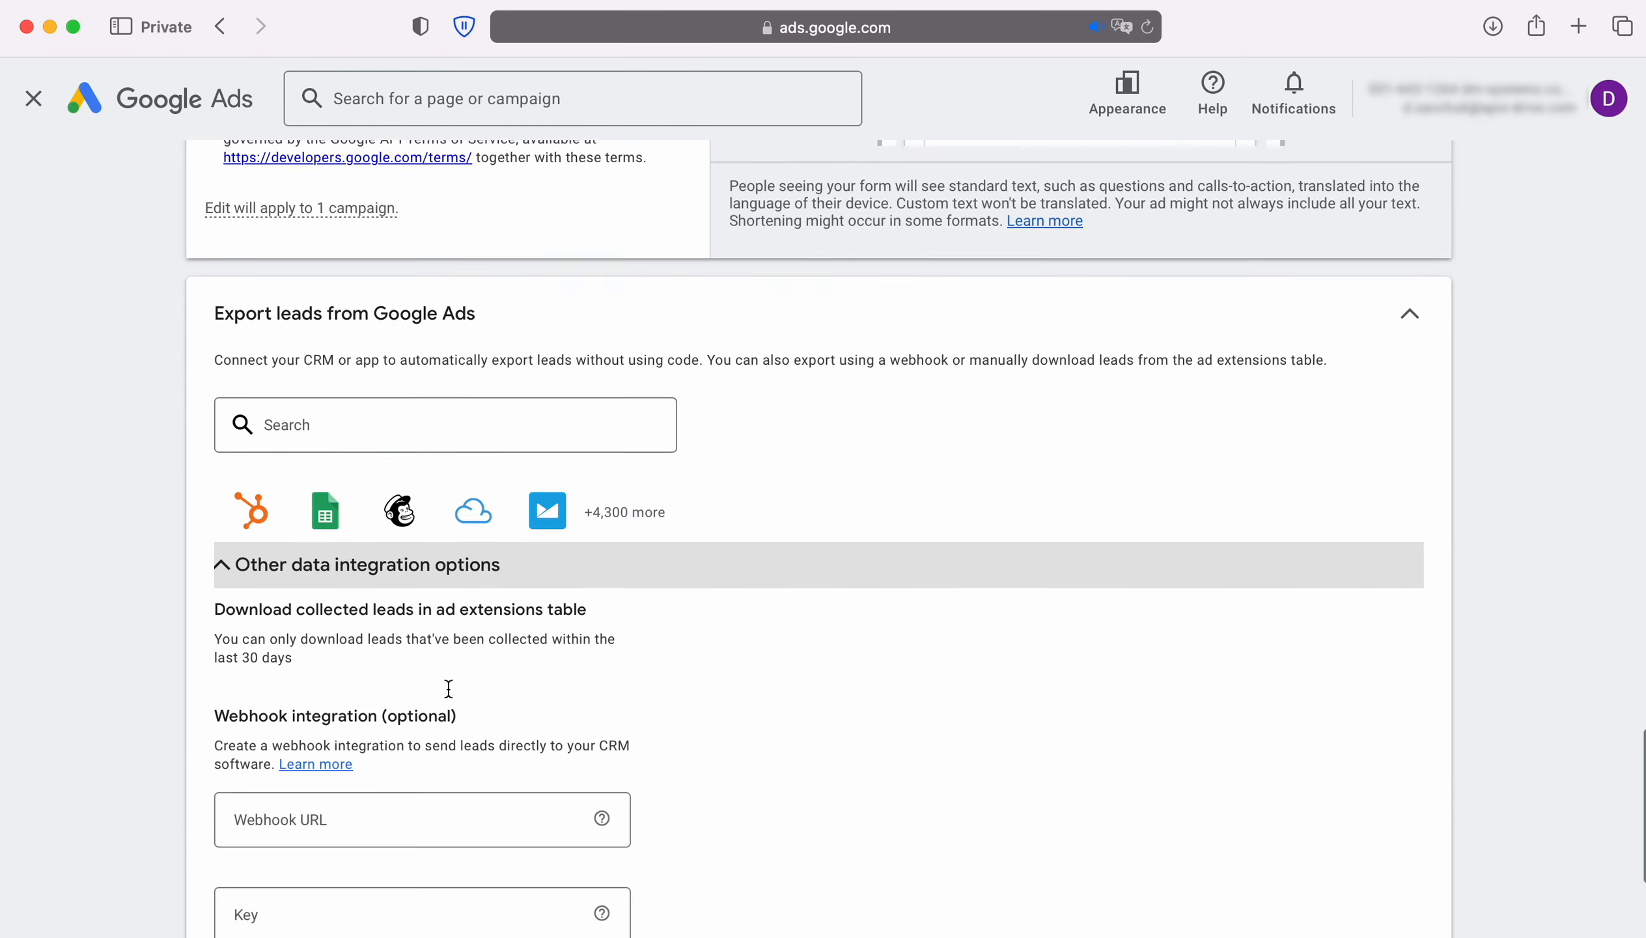
click(356, 540)
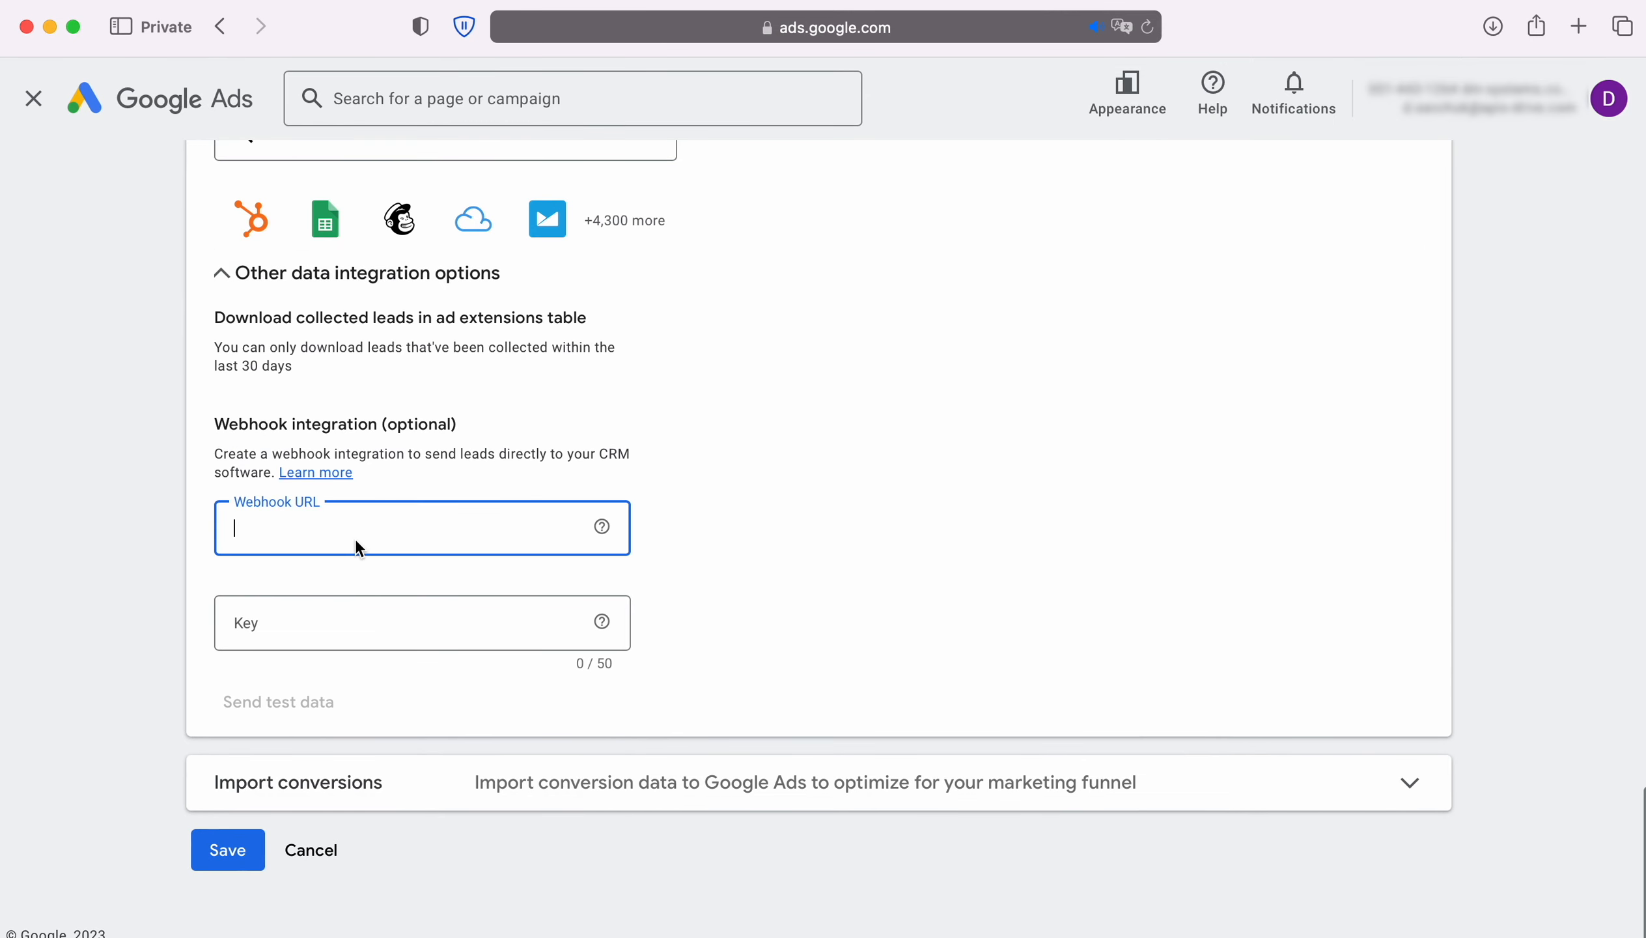
right_click(351, 533)
click(394, 600)
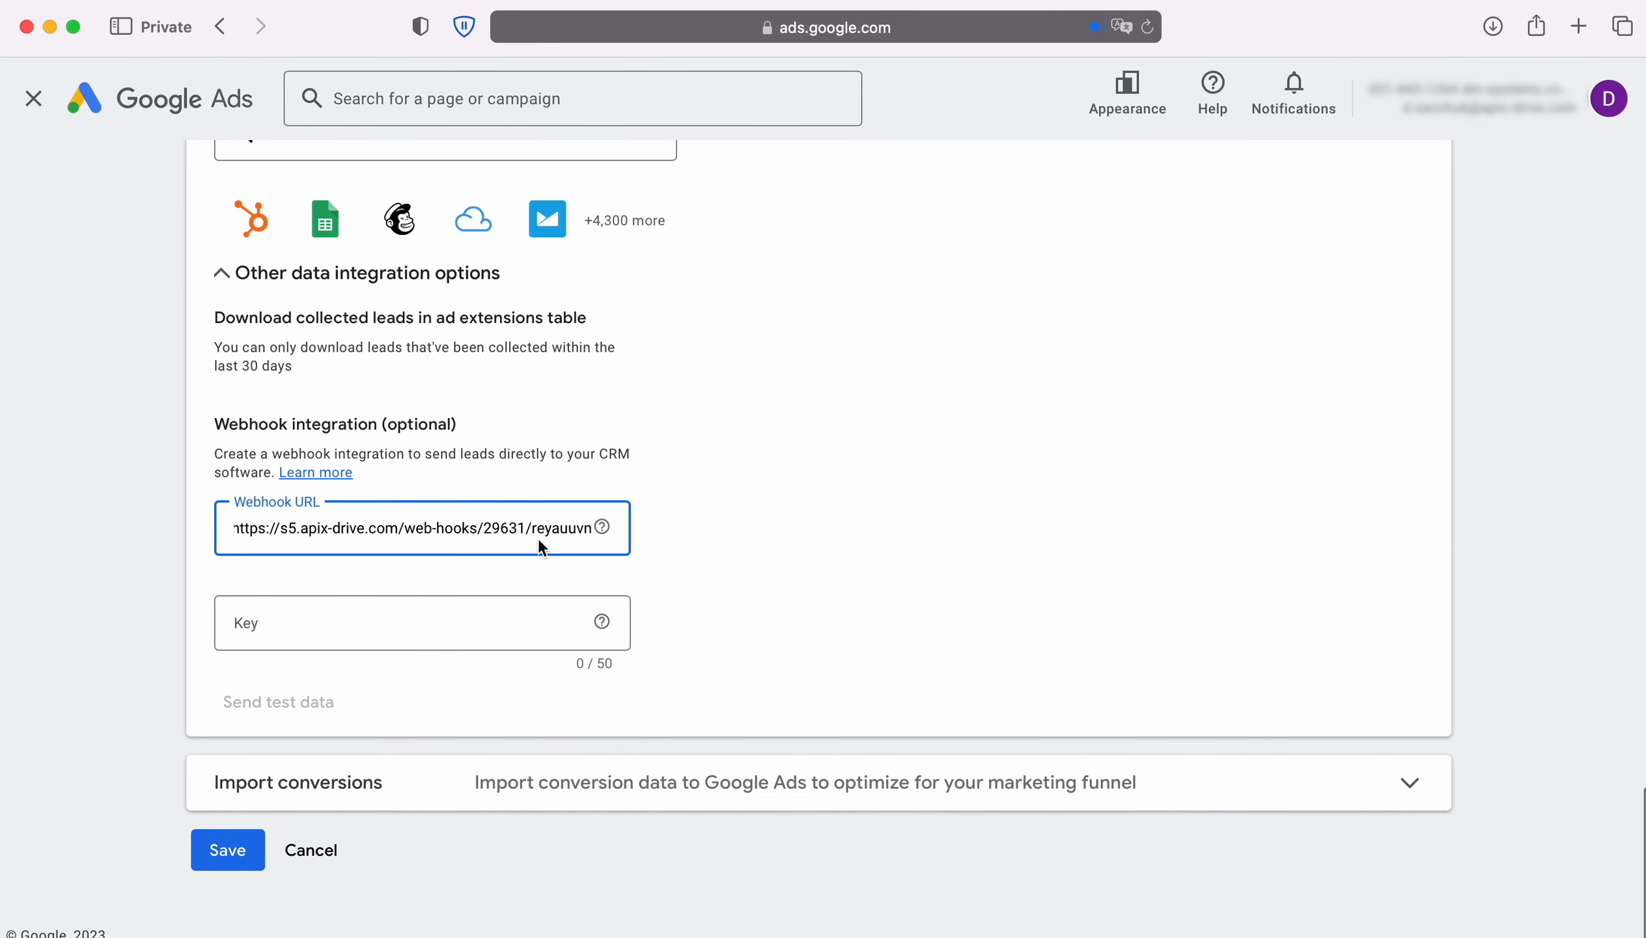
Step: Fill the Key field with the key from the URL's end, send test data, and save
drag(531, 529, 588, 532)
right_click(580, 529)
click(652, 661)
click(356, 621)
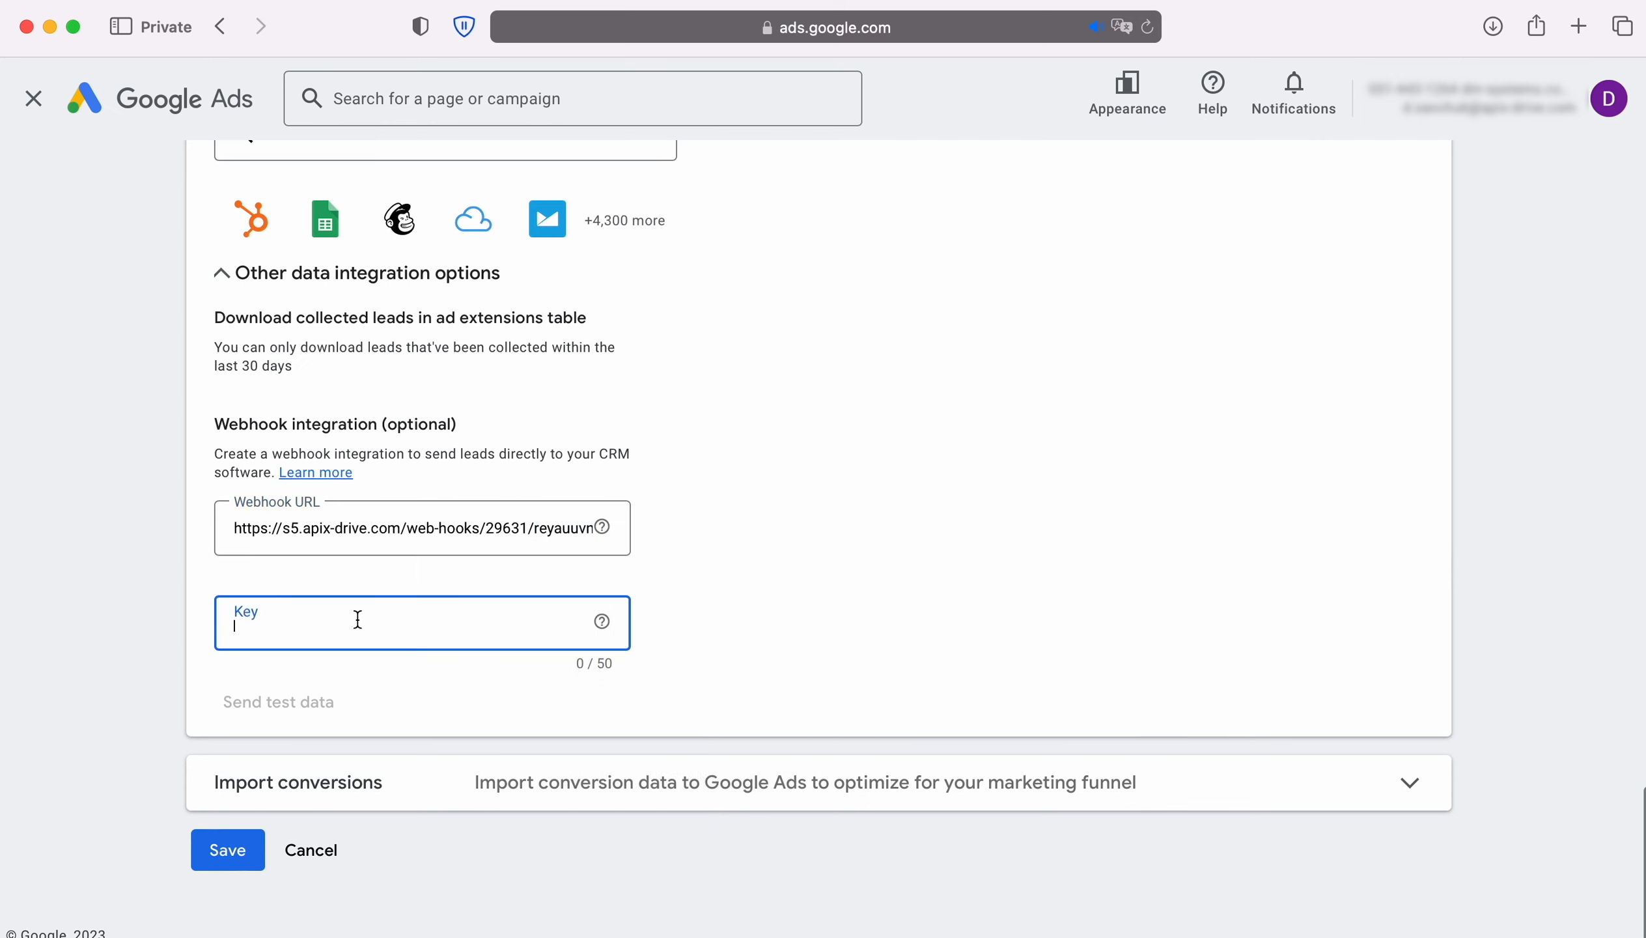
right_click(356, 621)
click(400, 688)
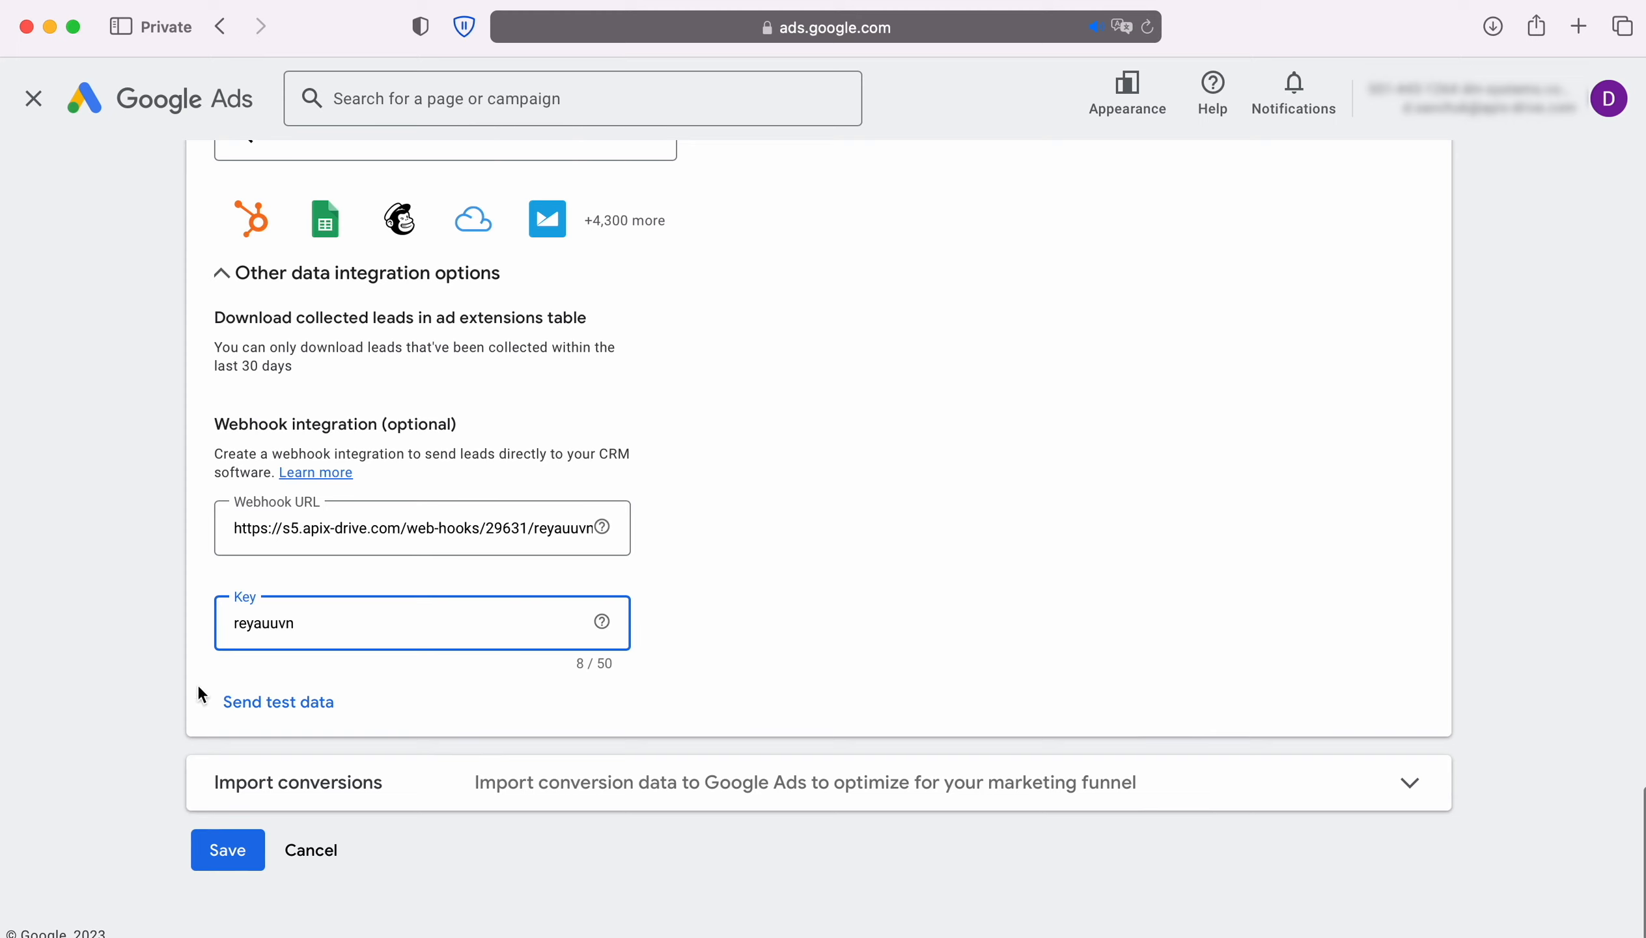
click(304, 718)
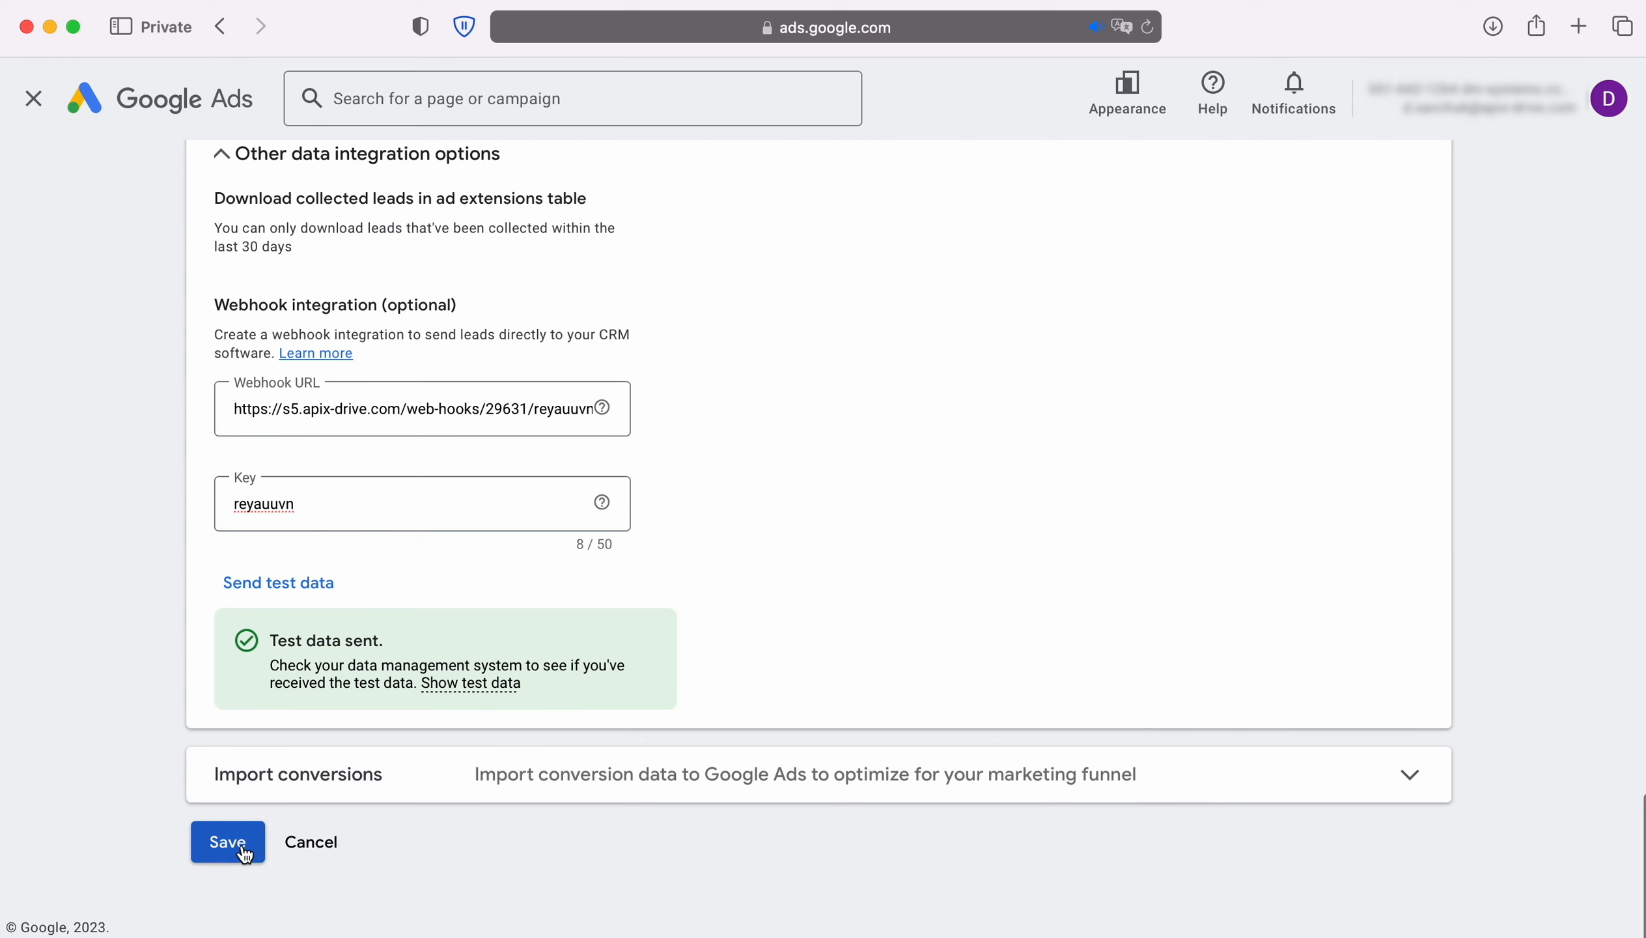
click(227, 843)
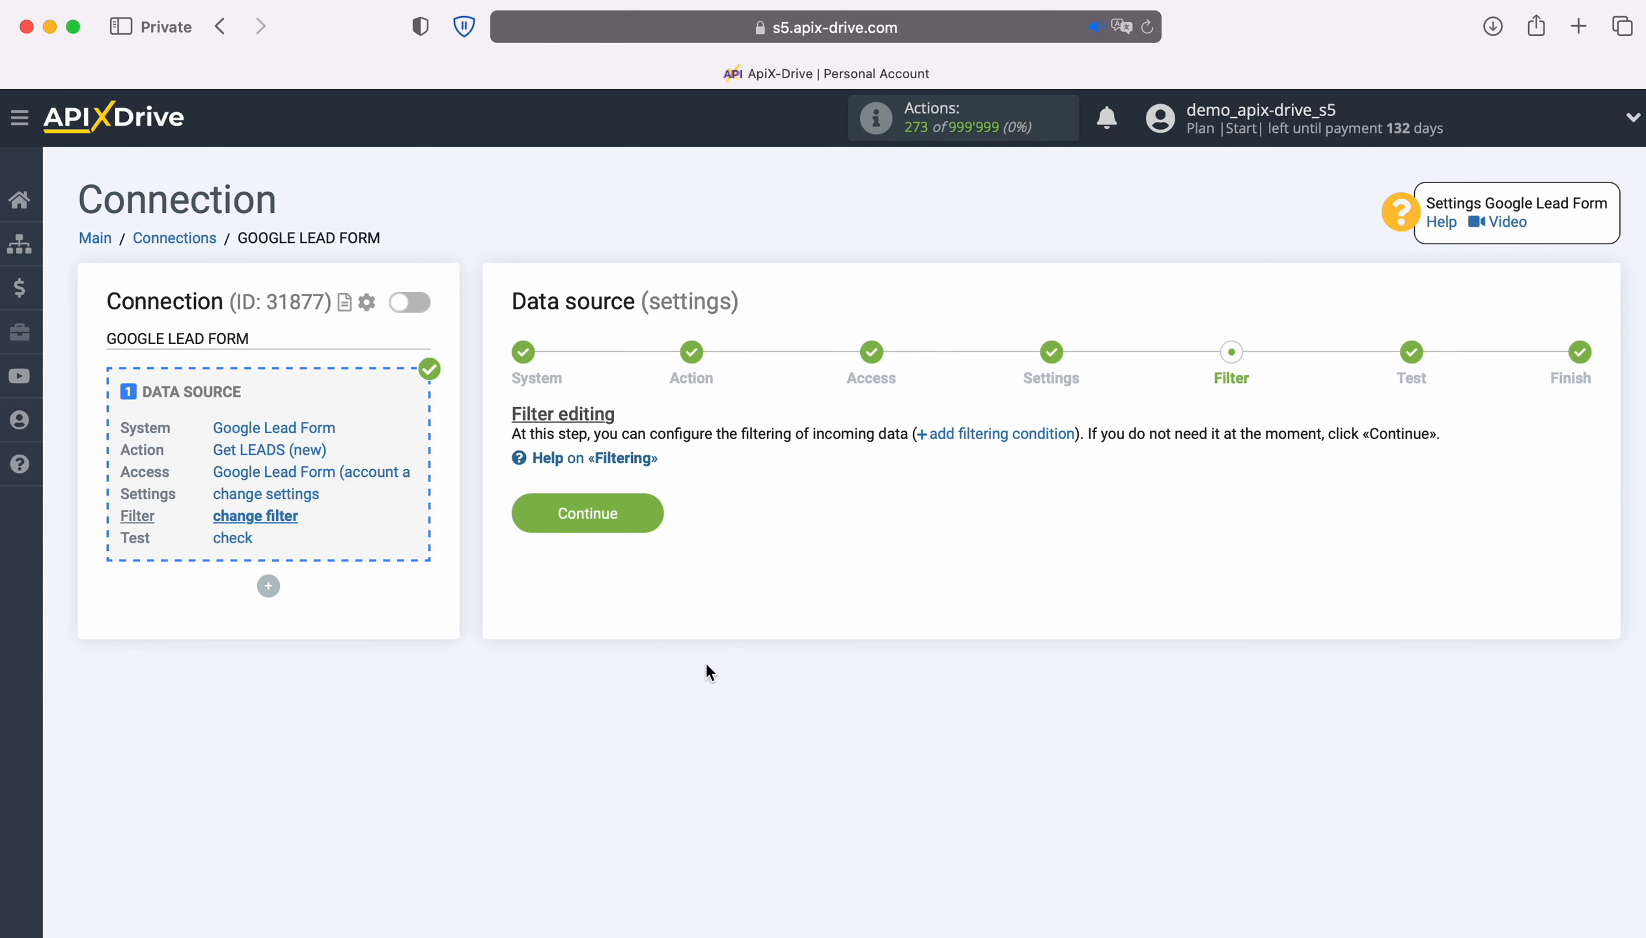
Step: Skip the filter, review the loaded test lead data, and complete the source setup
click(648, 519)
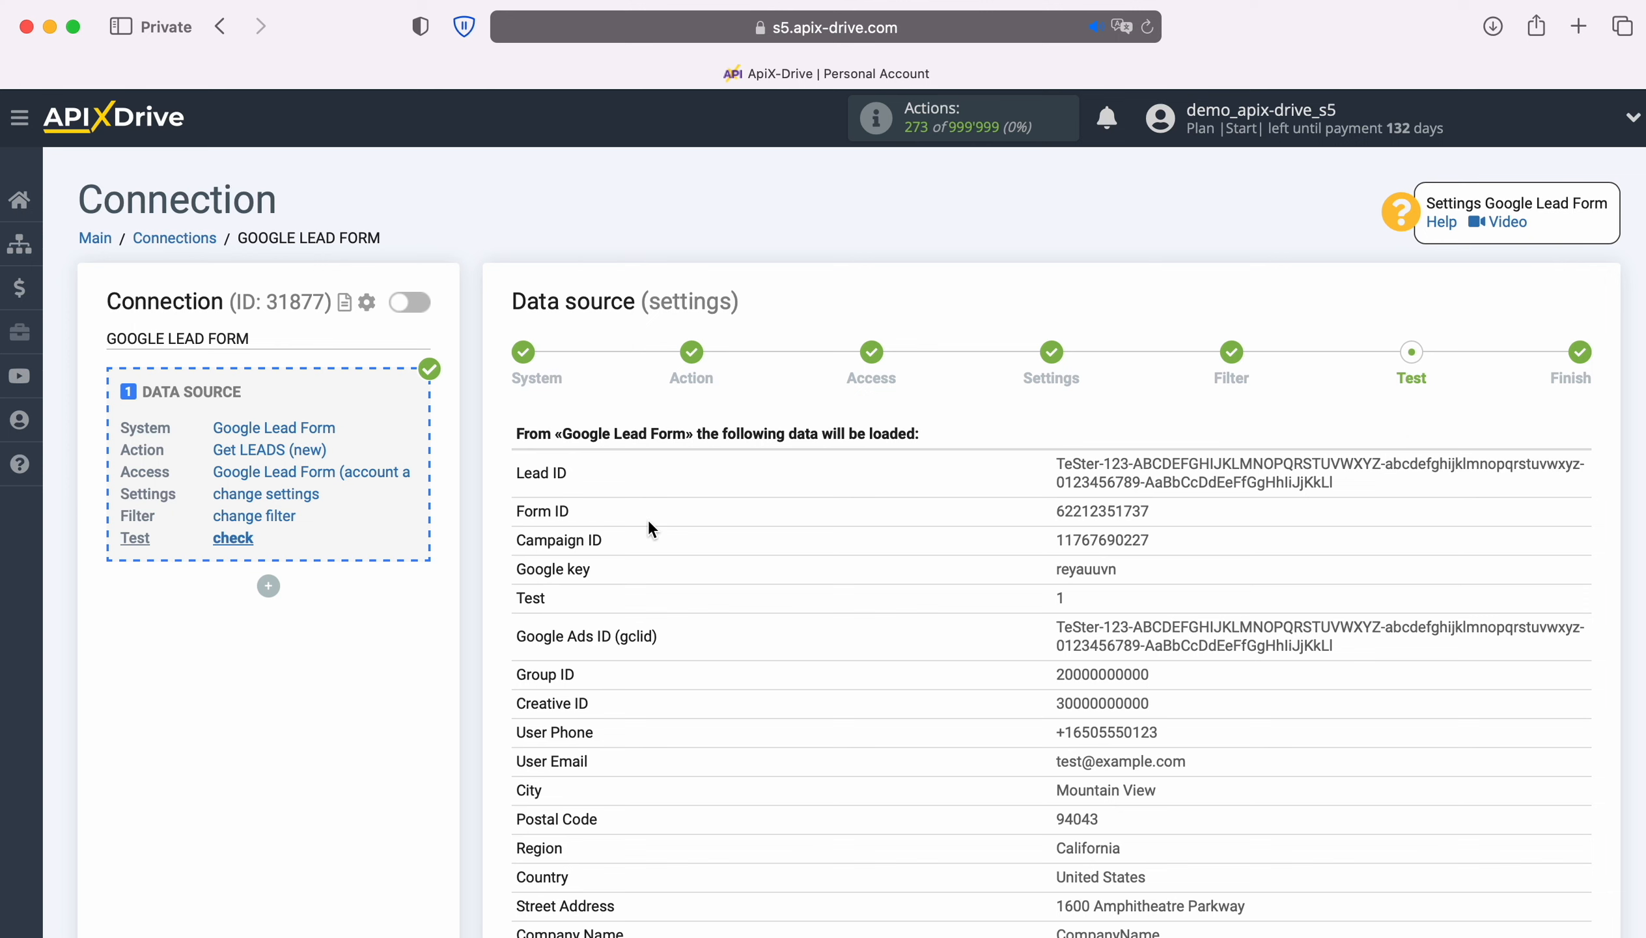
scroll(780, 525, down, 5)
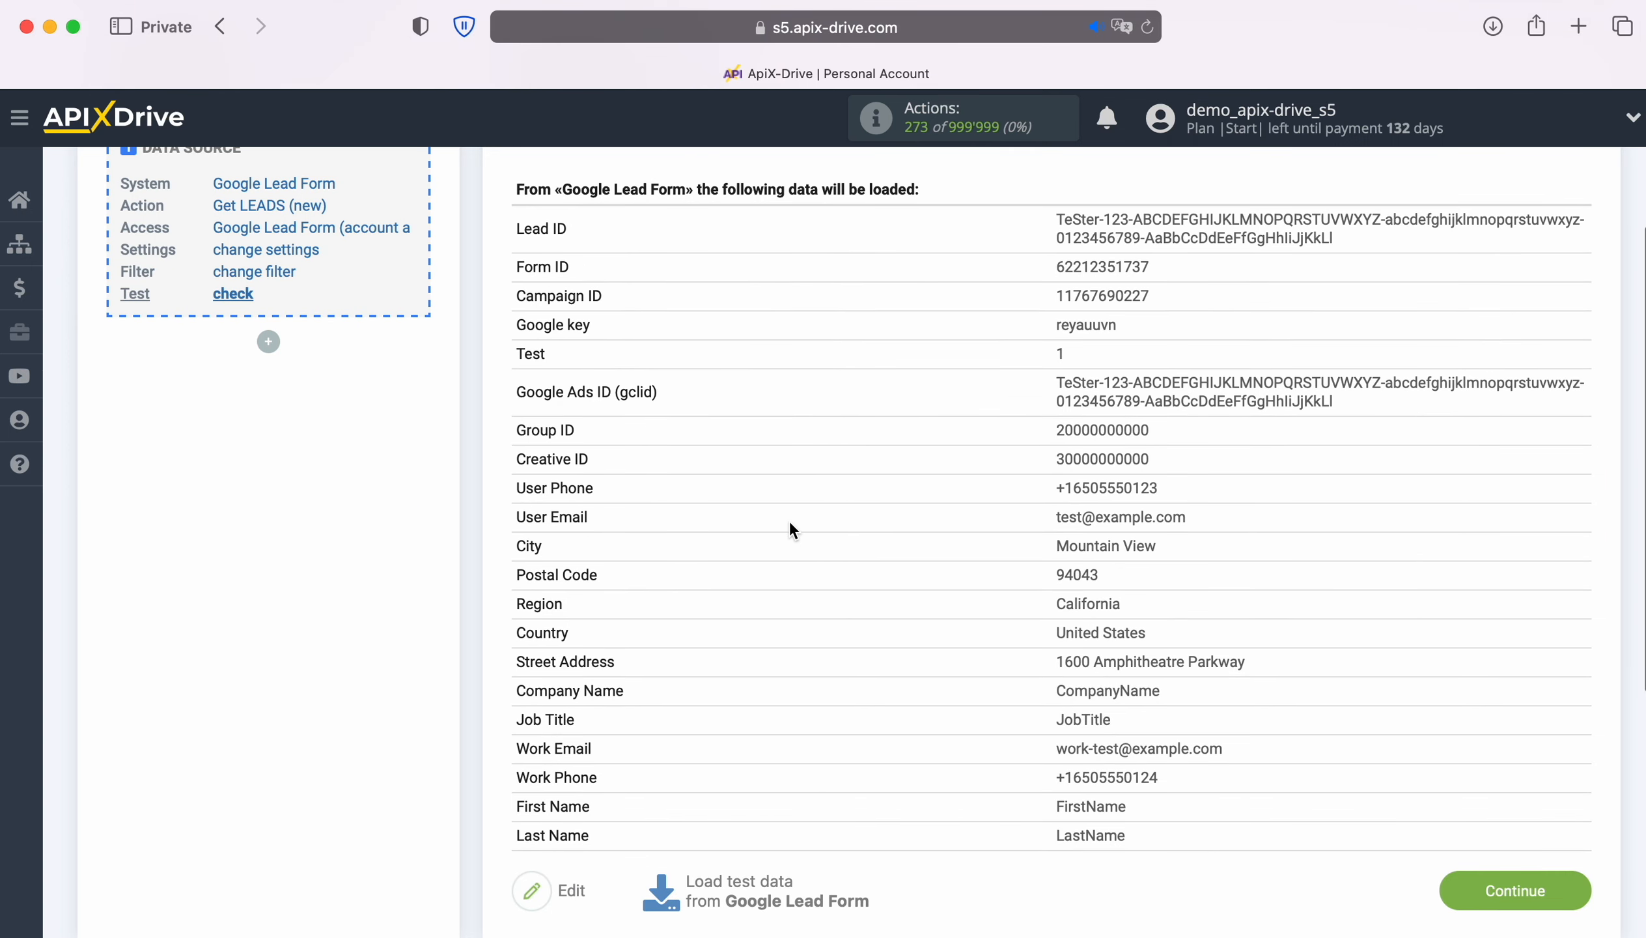
click(1572, 884)
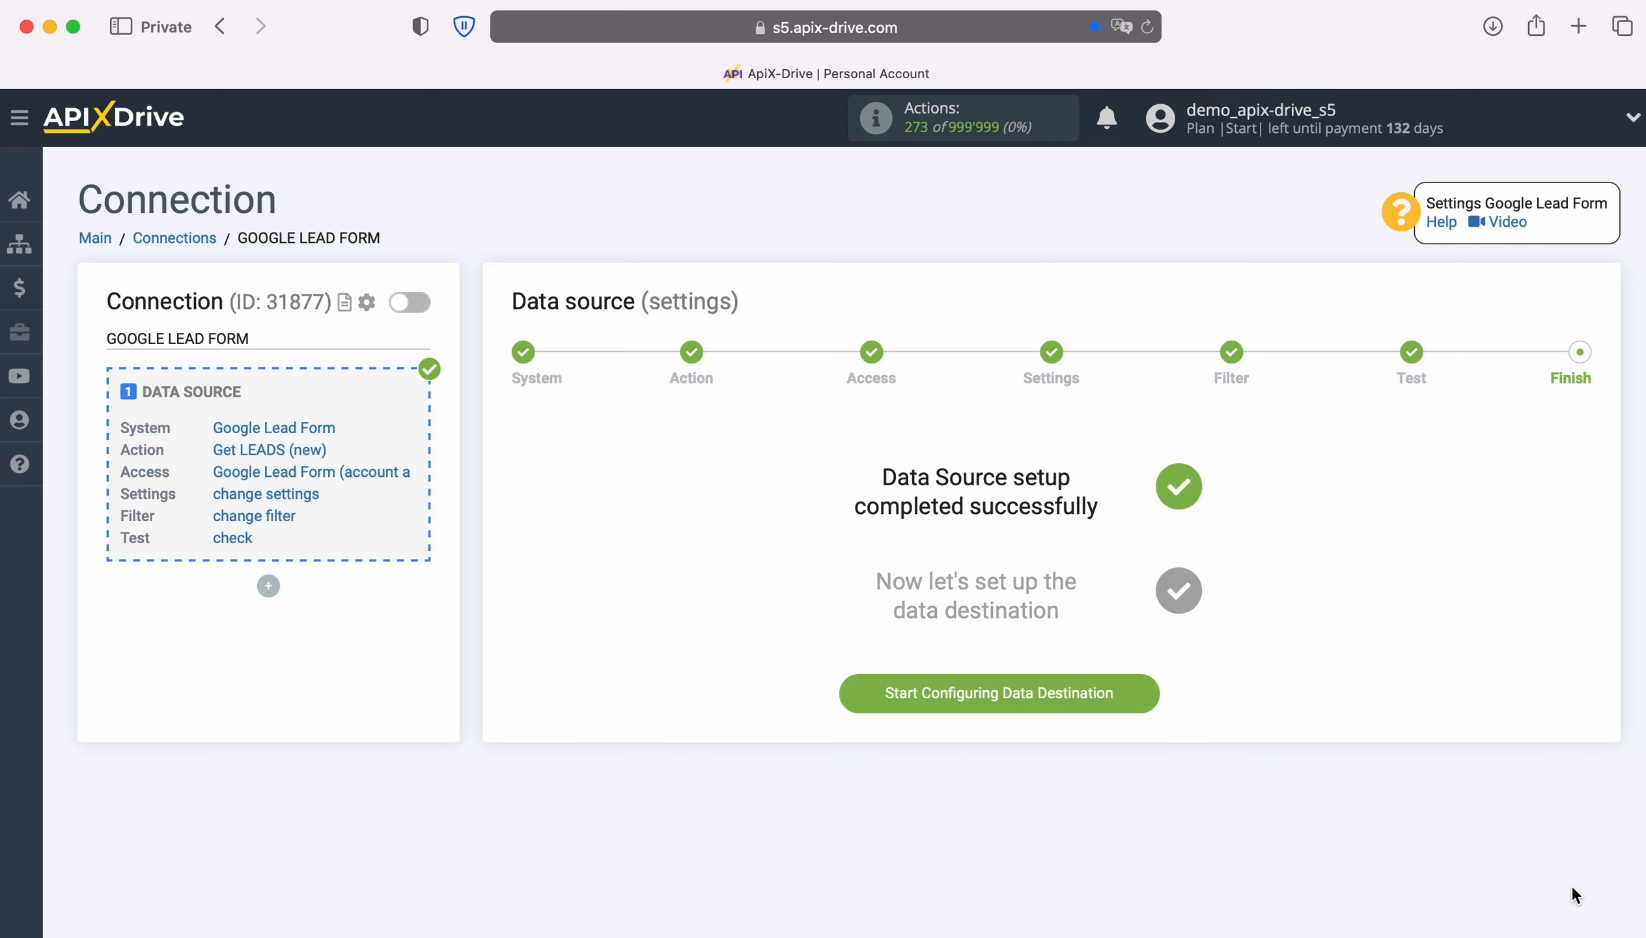
click(1151, 692)
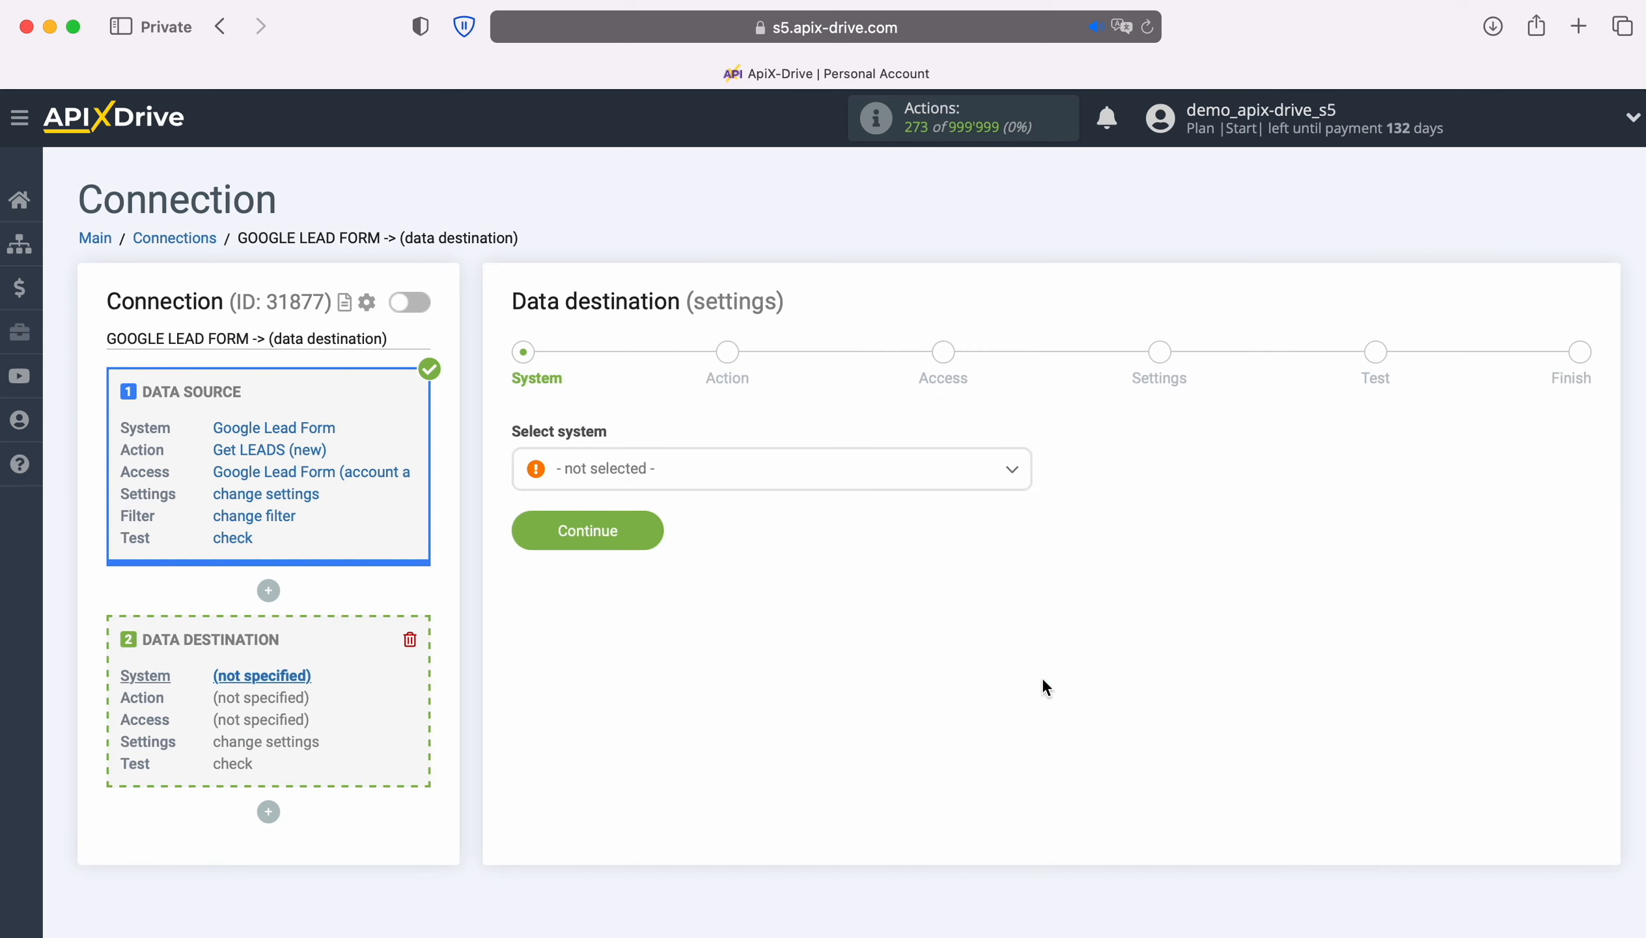
Step: Set Agile CRM as the destination system with the Create DEAL action
click(732, 468)
click(629, 740)
click(657, 530)
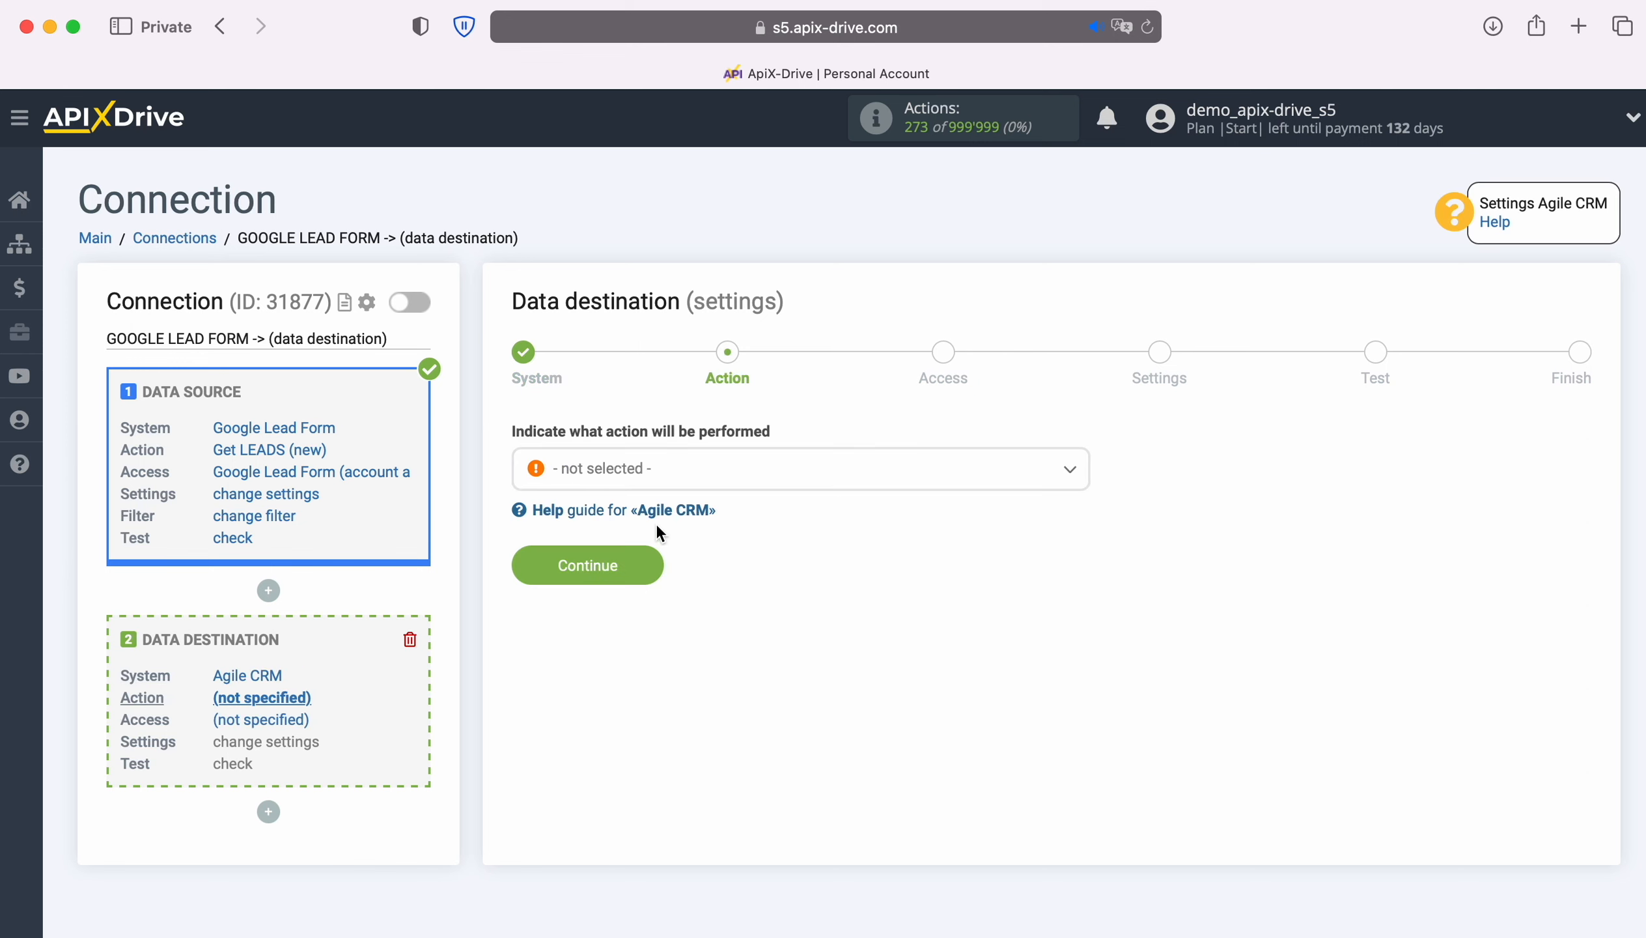
click(934, 471)
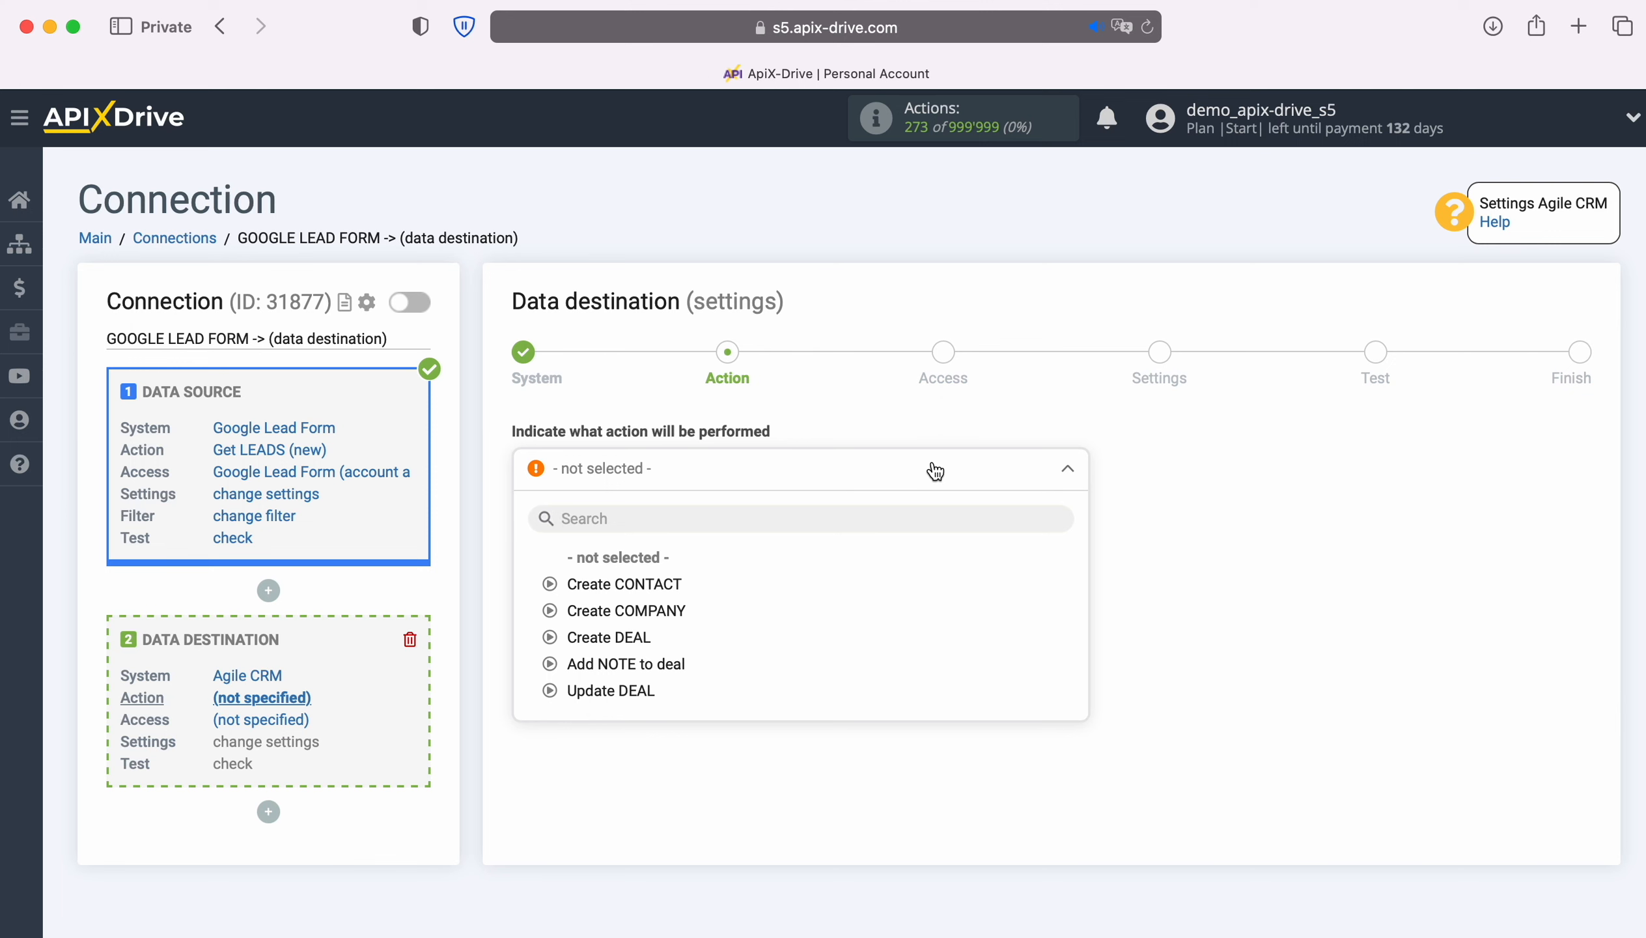
click(637, 639)
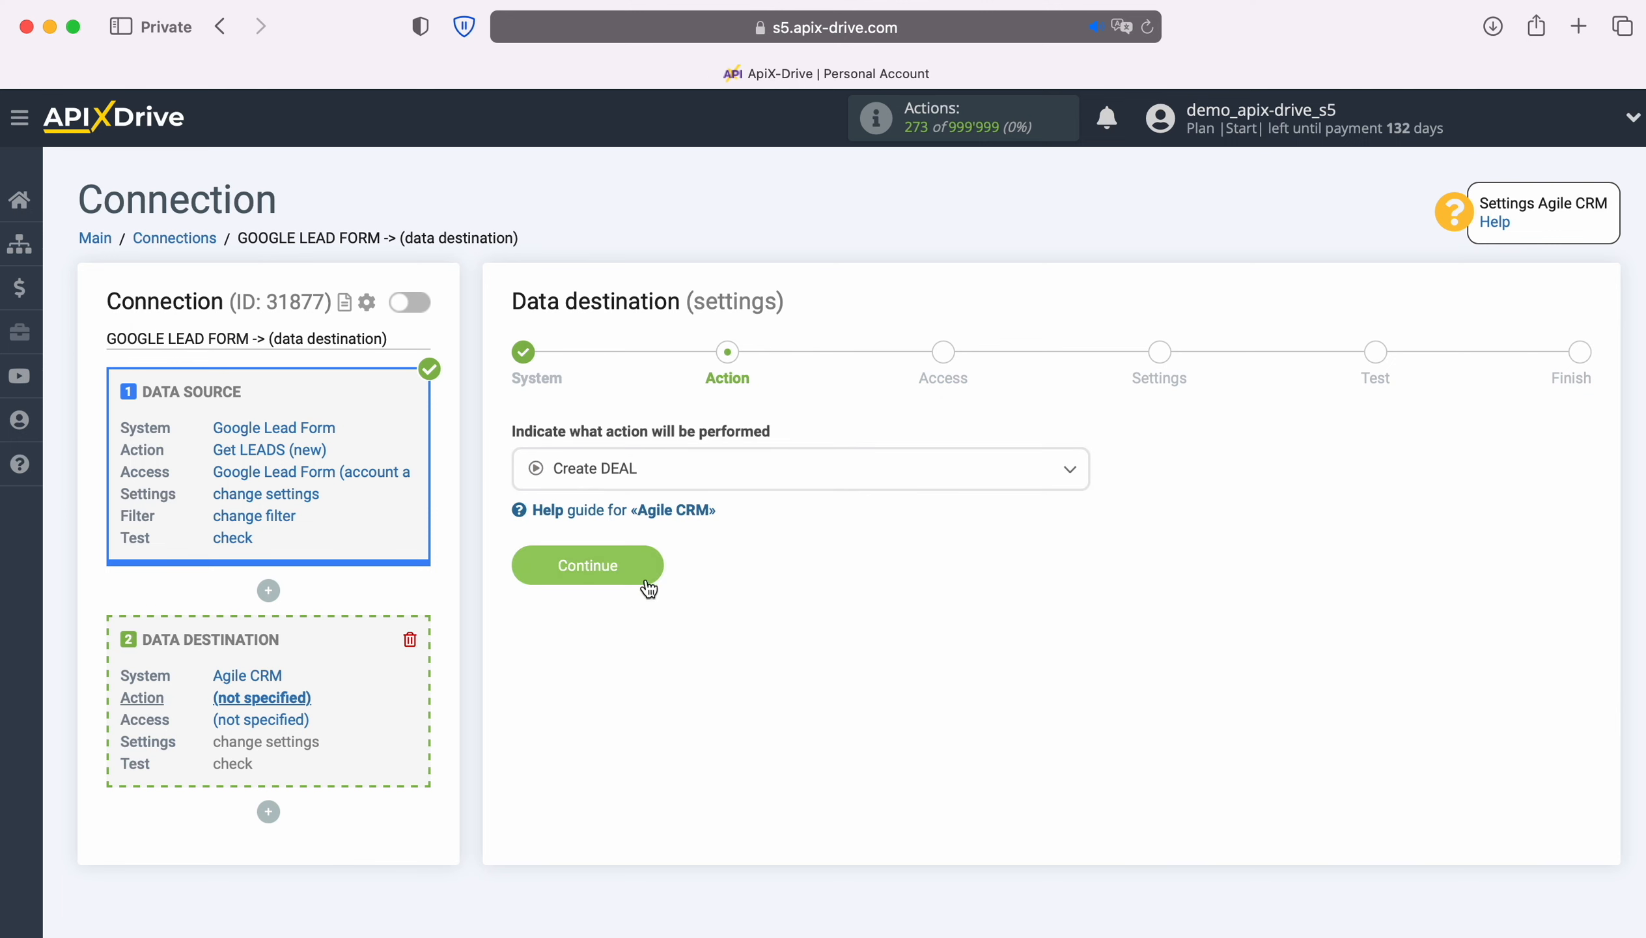
click(650, 567)
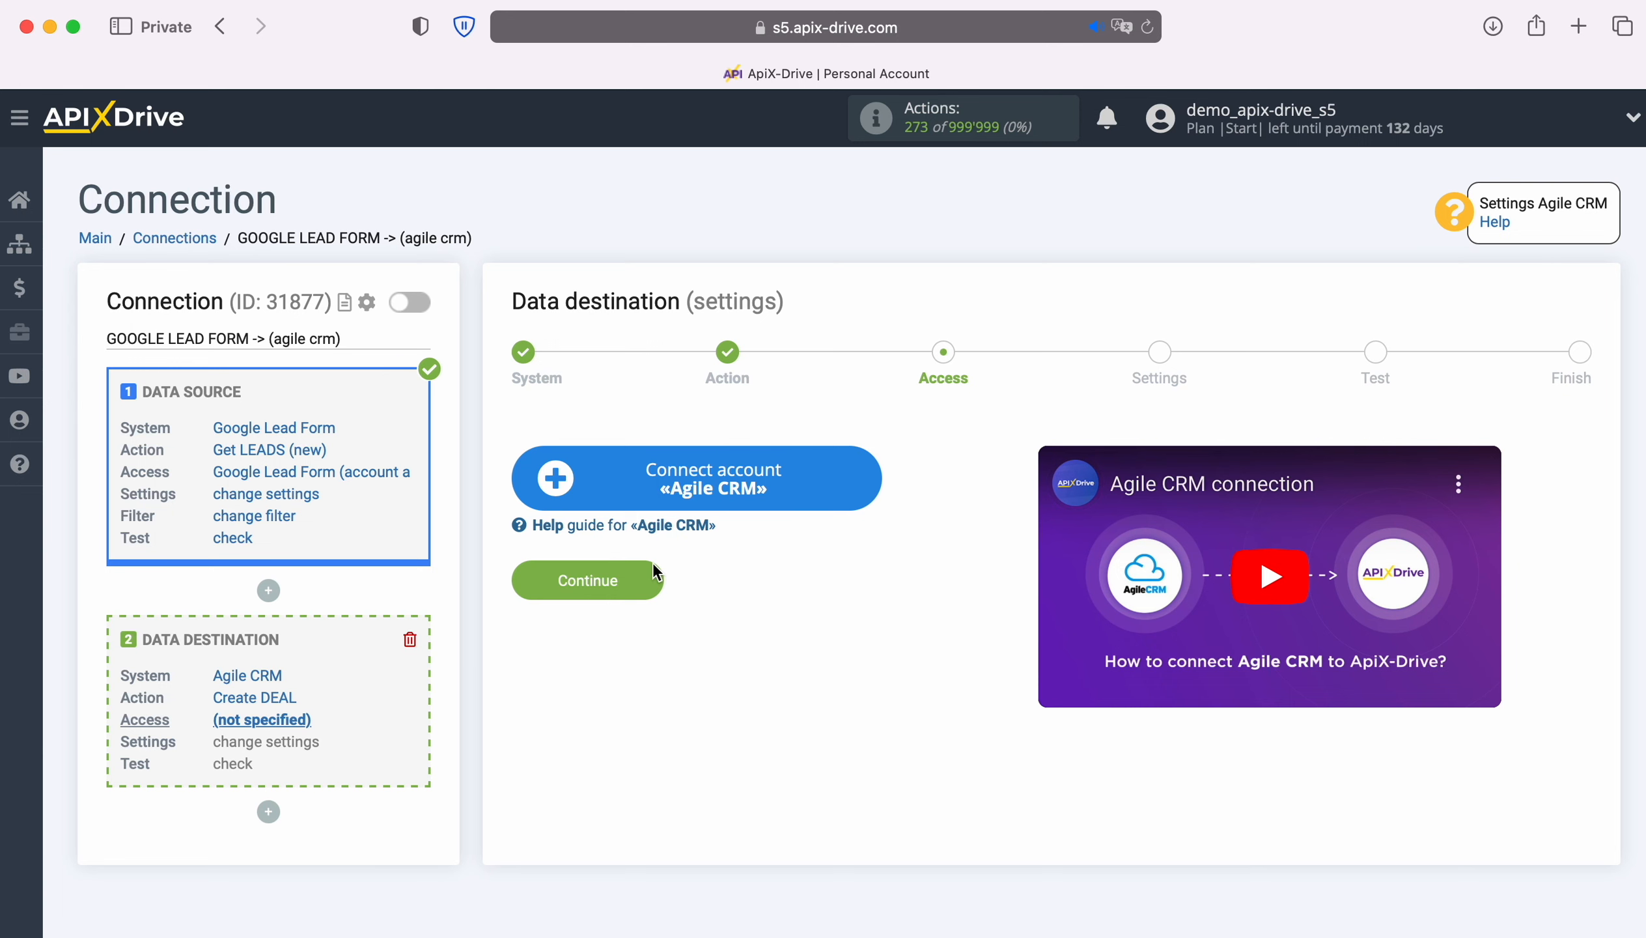
Step: Open the Agile CRM account connection form
click(868, 476)
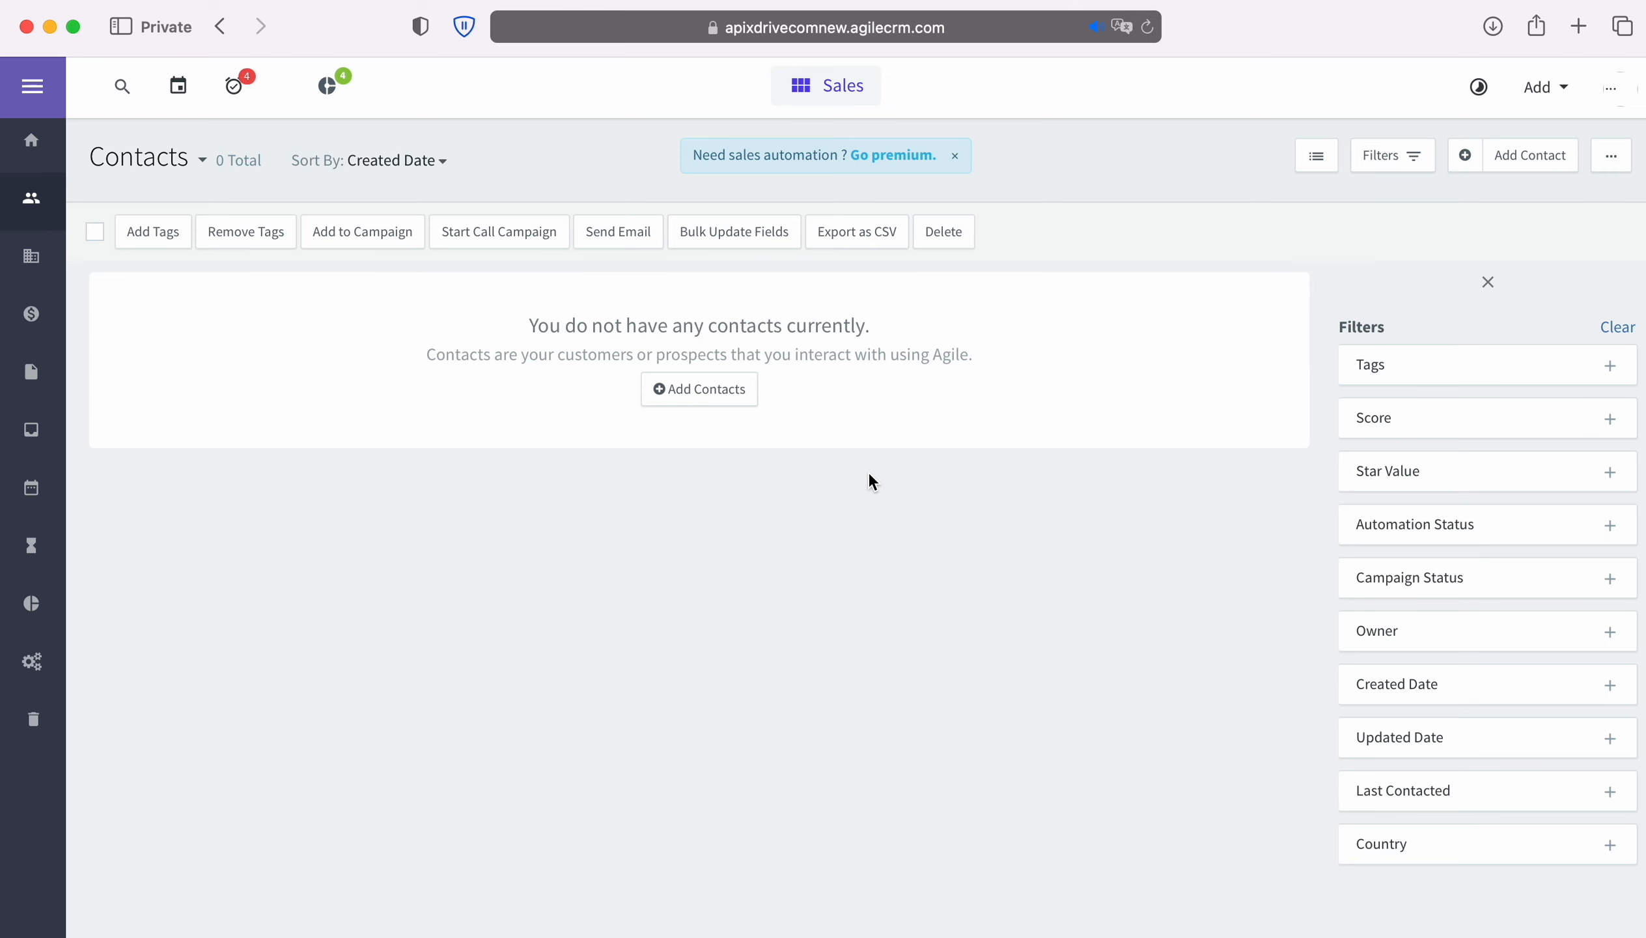
Step: Copy the subdomain apixdrivecomnew from the Agile CRM page address
click(1010, 33)
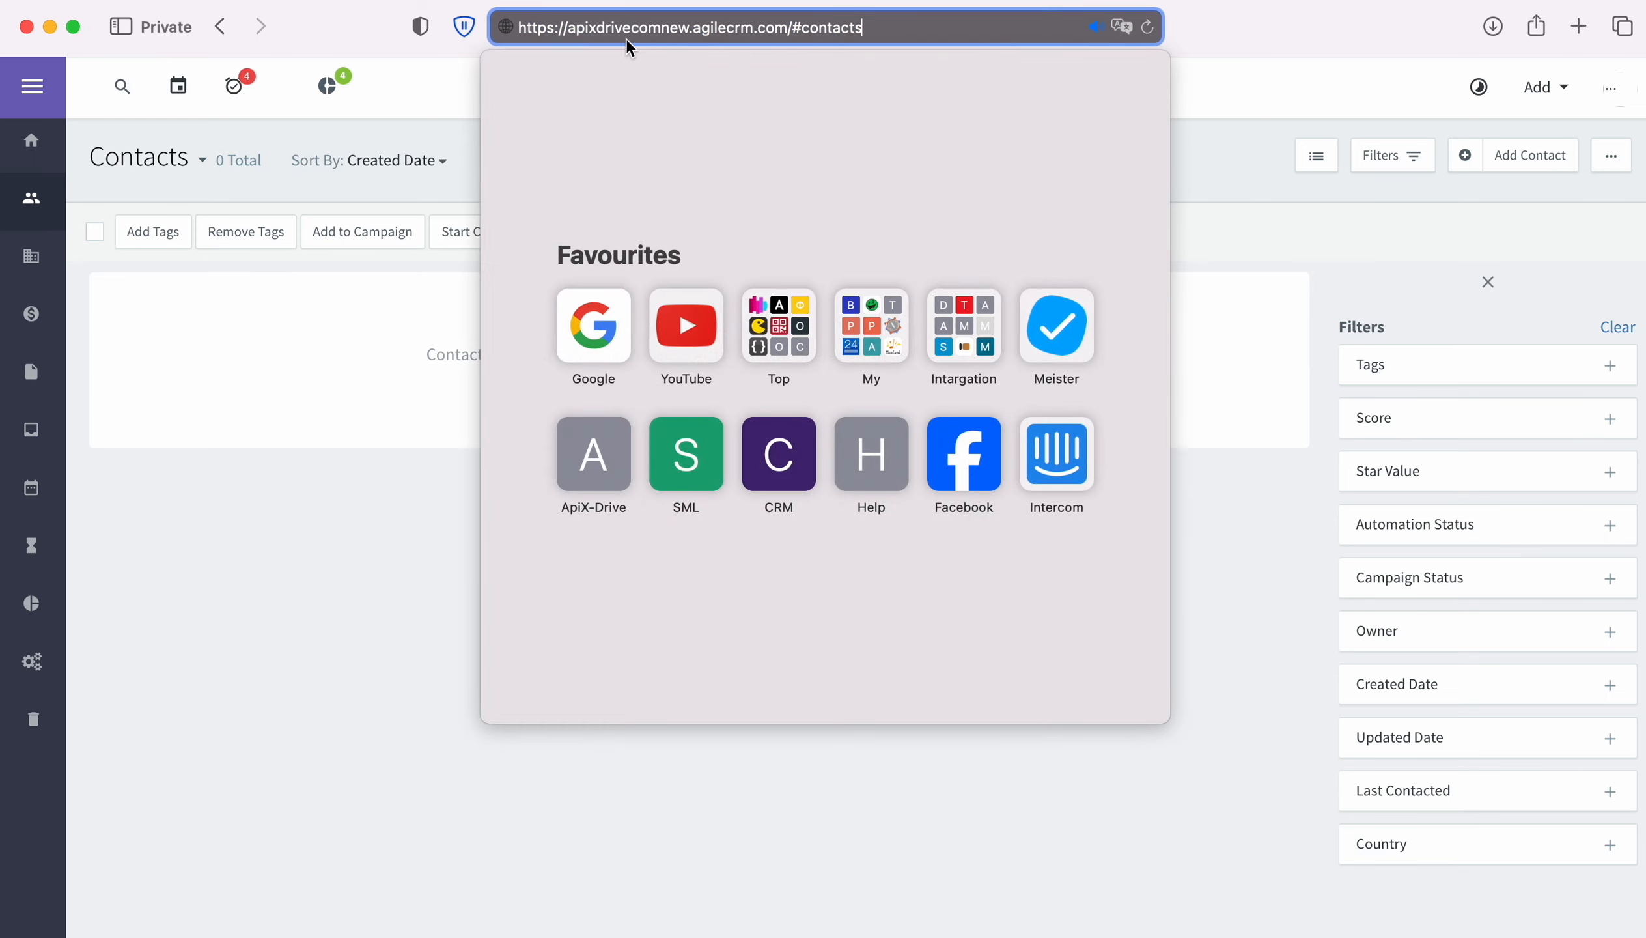
drag(567, 27, 690, 27)
right_click(665, 28)
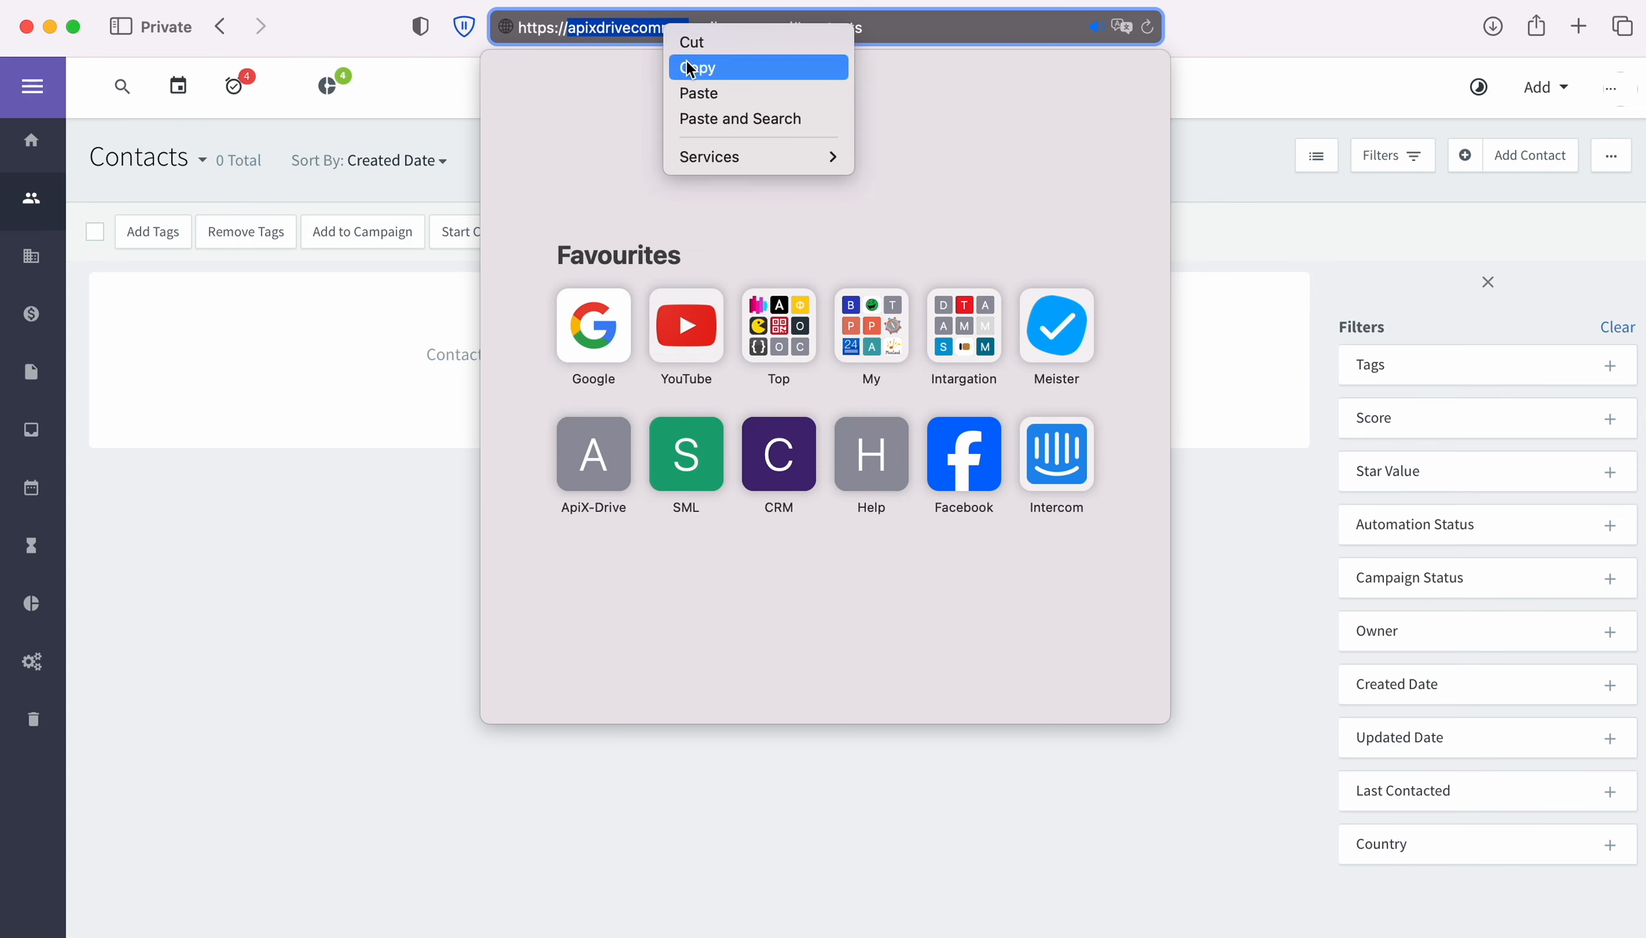
click(698, 68)
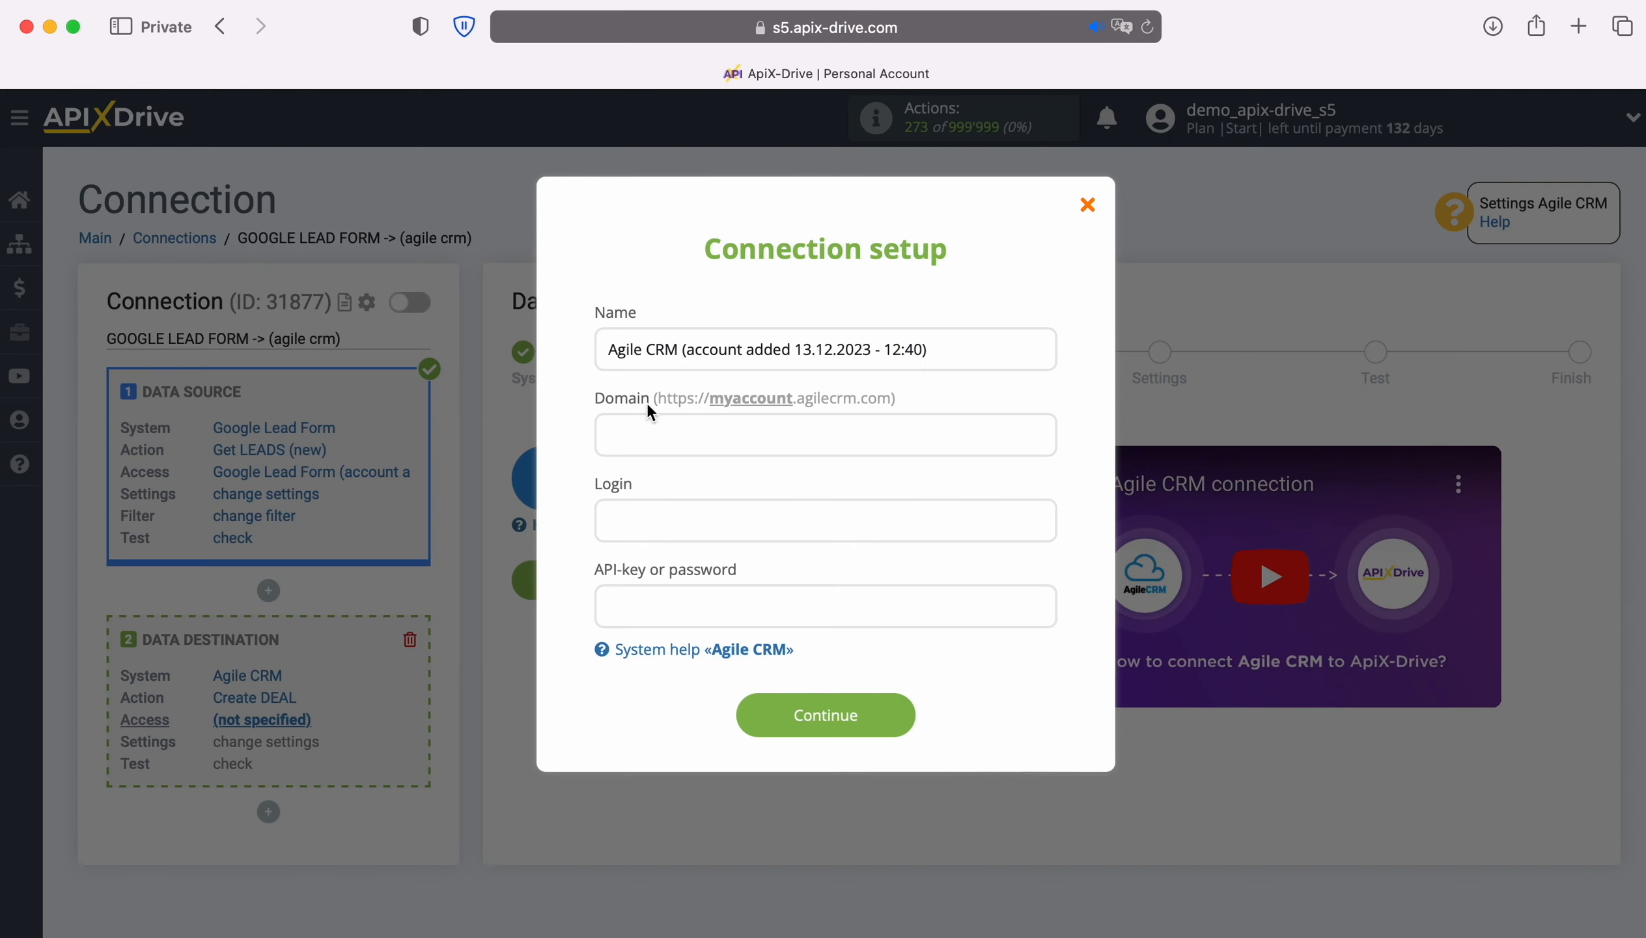
right_click(651, 435)
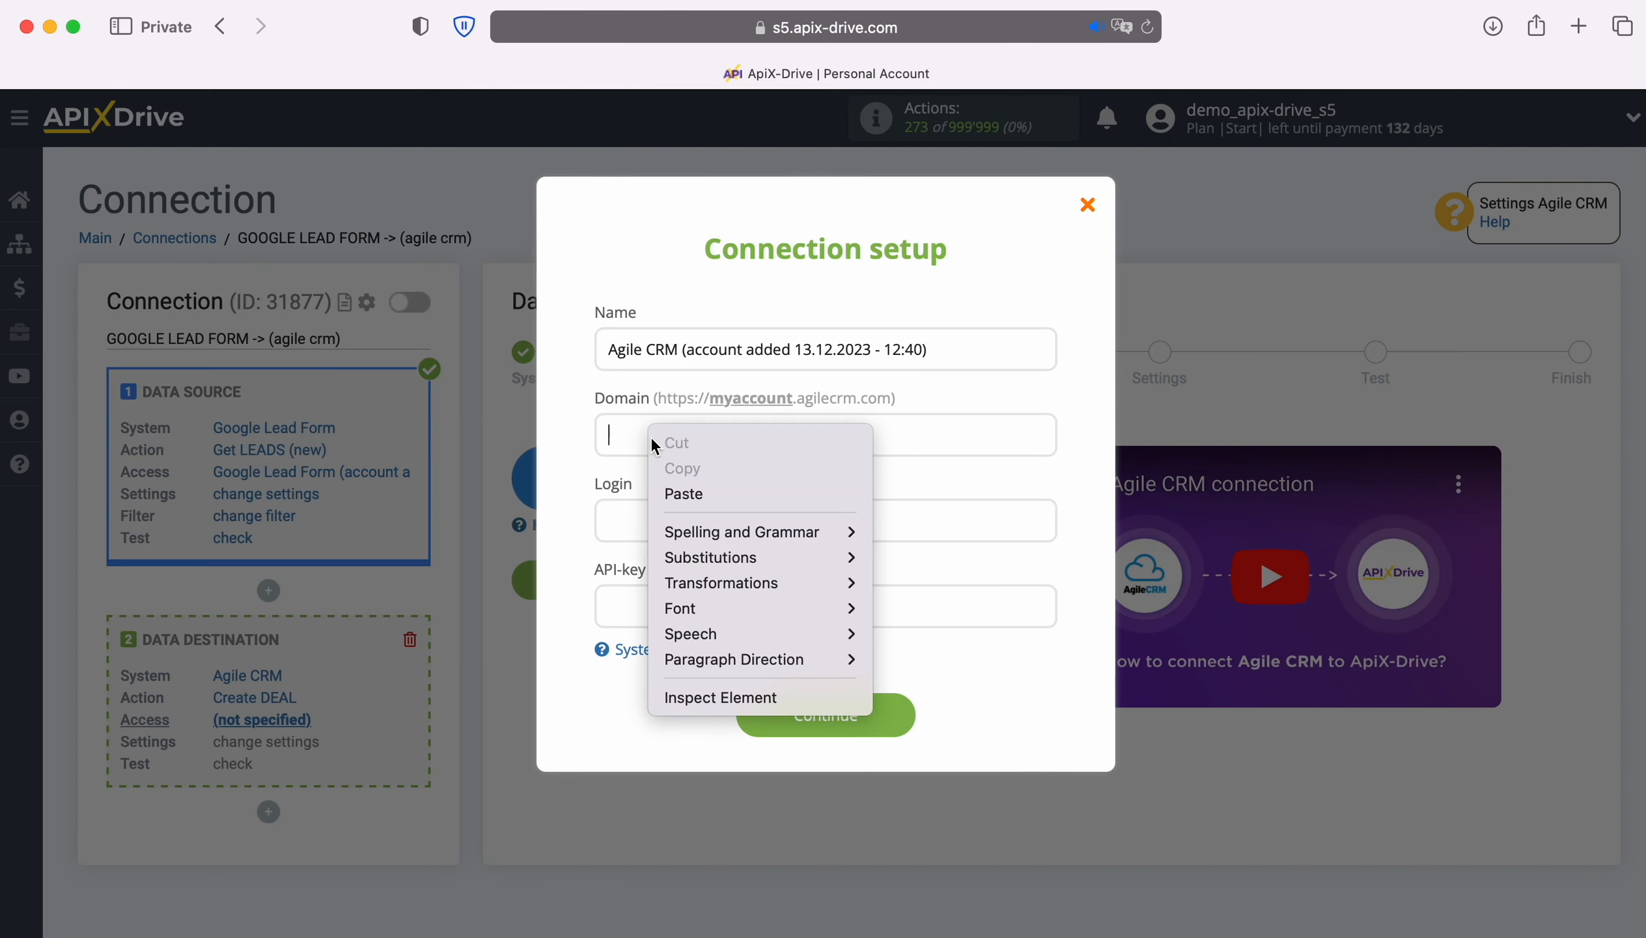
Step: Paste apixdrivecomnew as the Domain and type the account's login e-mail
click(679, 494)
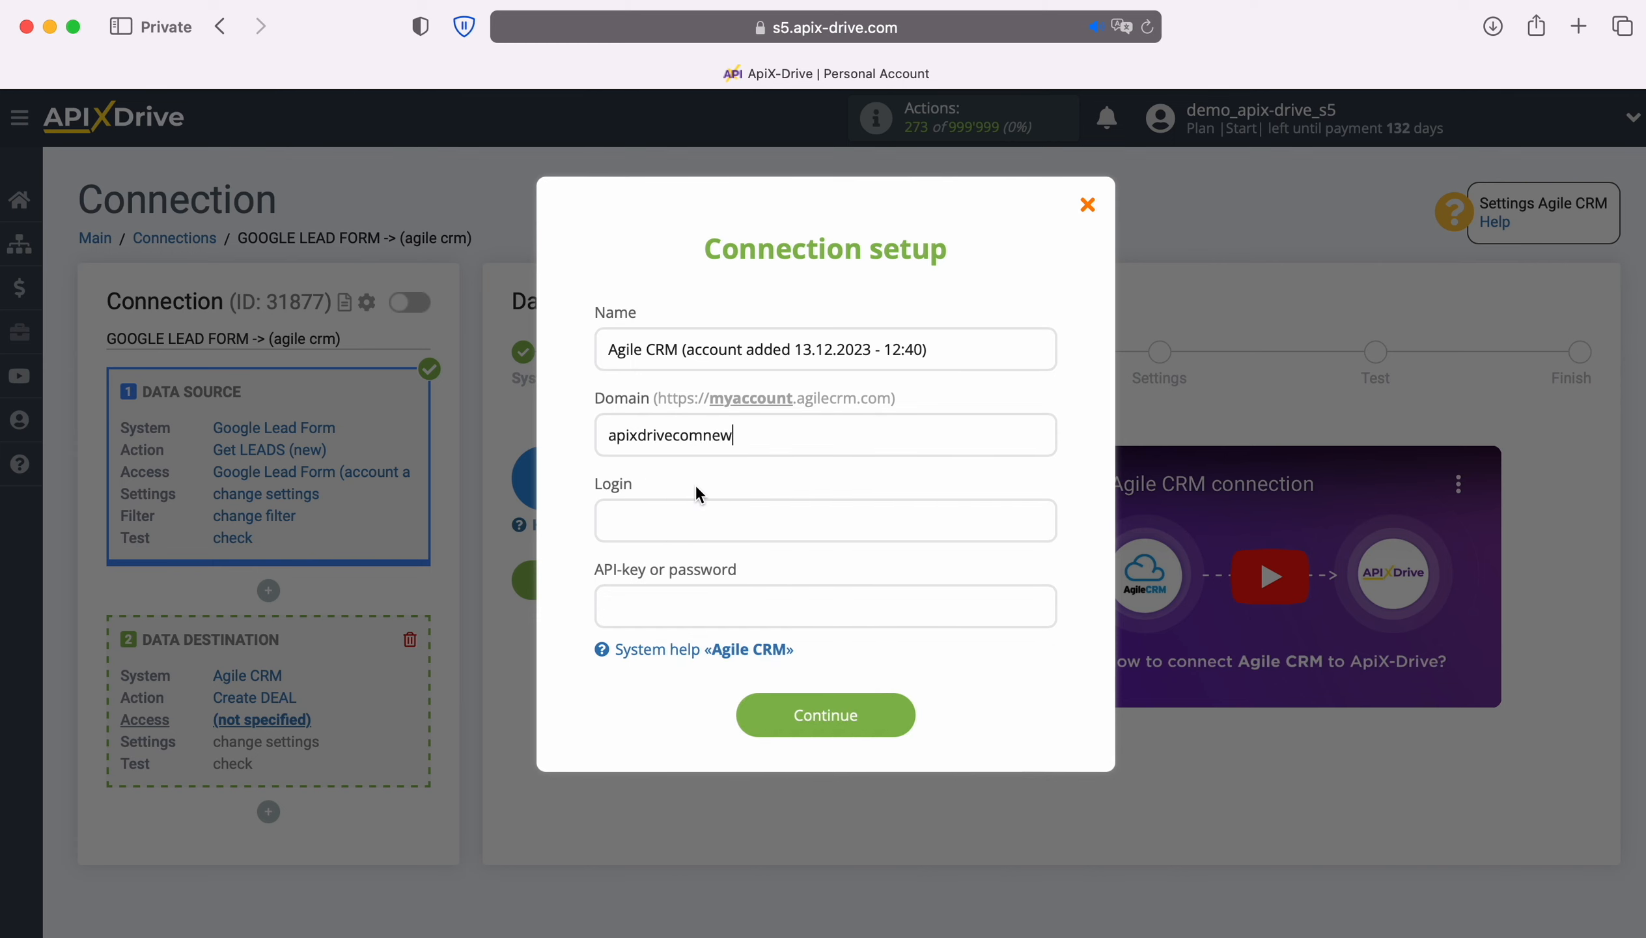
click(678, 516)
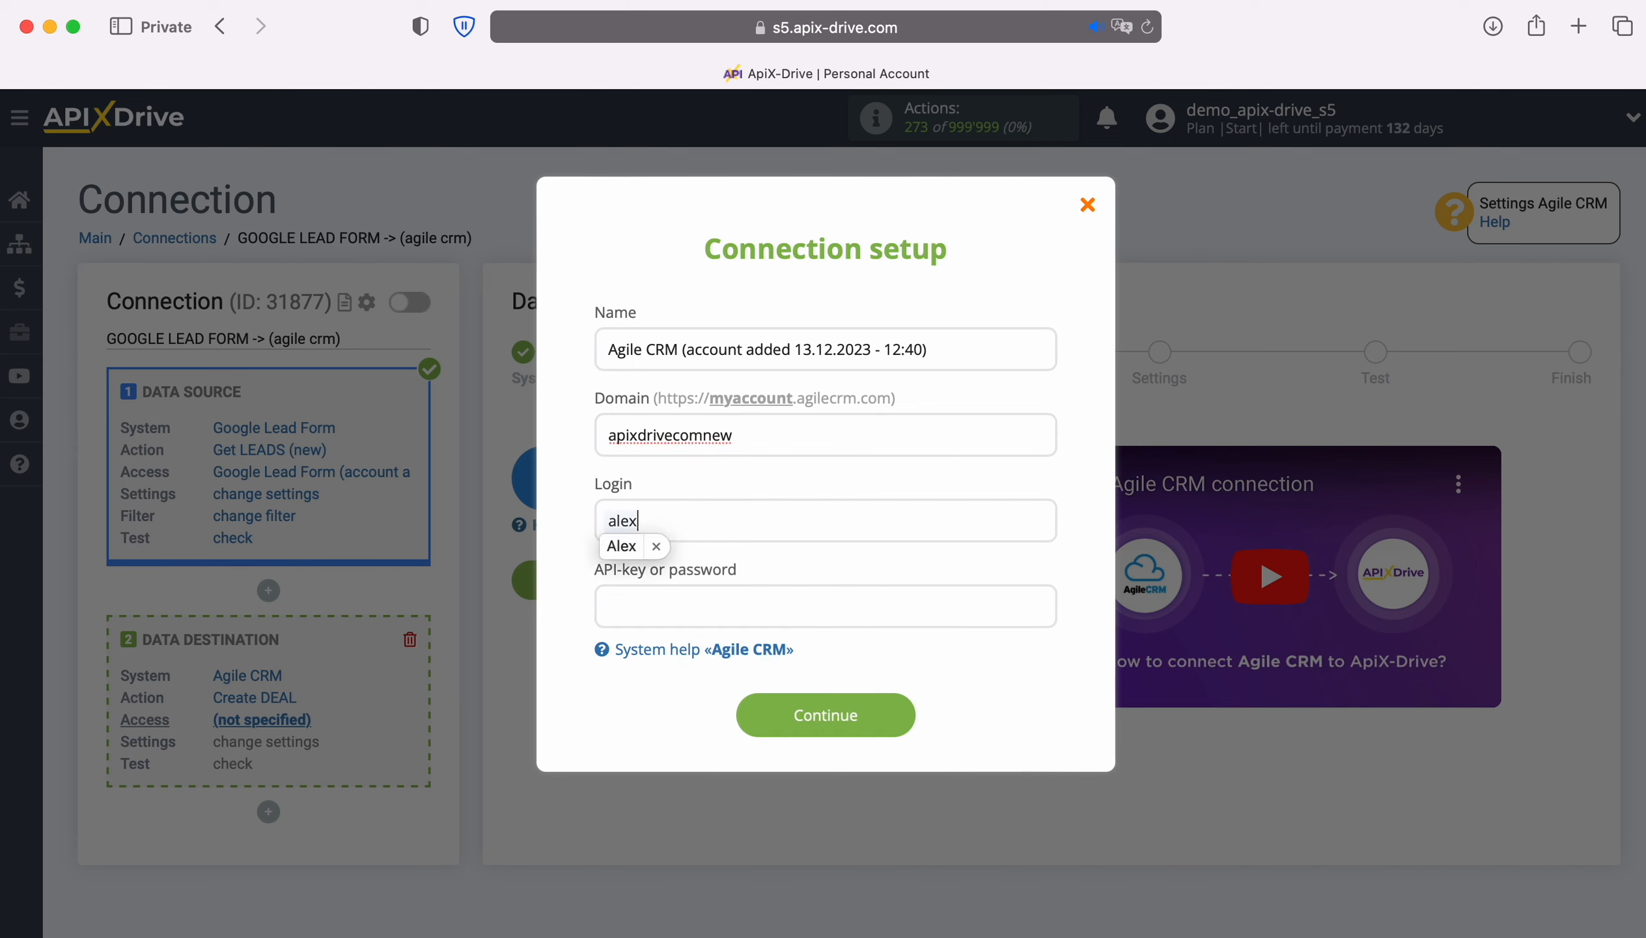
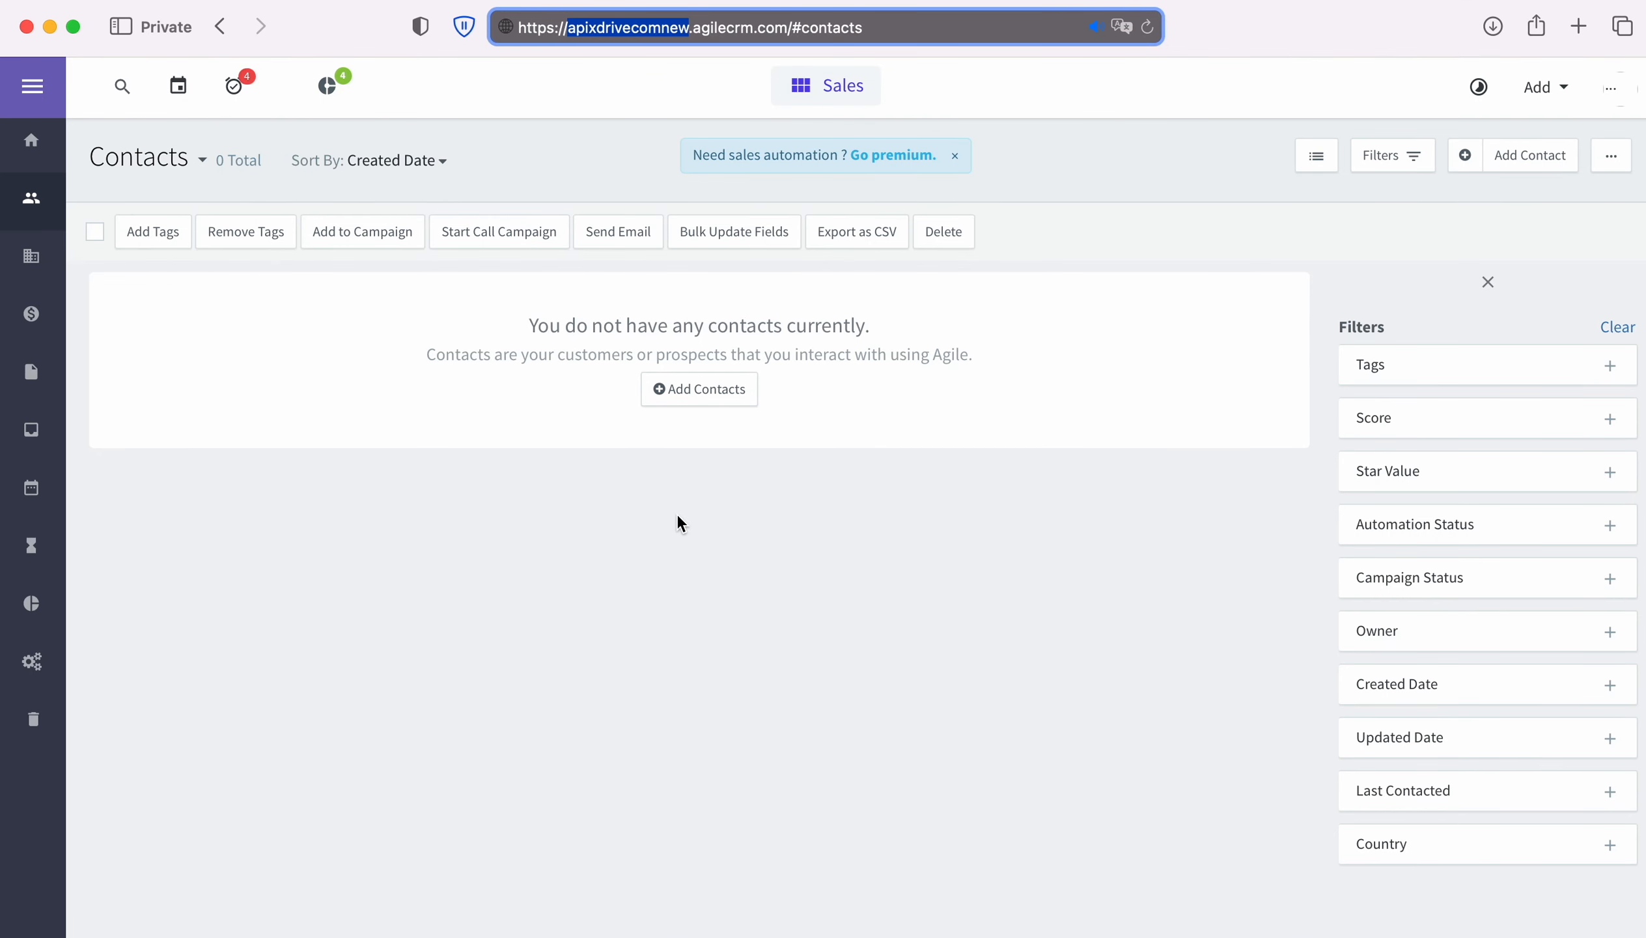
Step: Copy the REST API key from Agile CRM's Admin Settings > Developers & API
click(1610, 88)
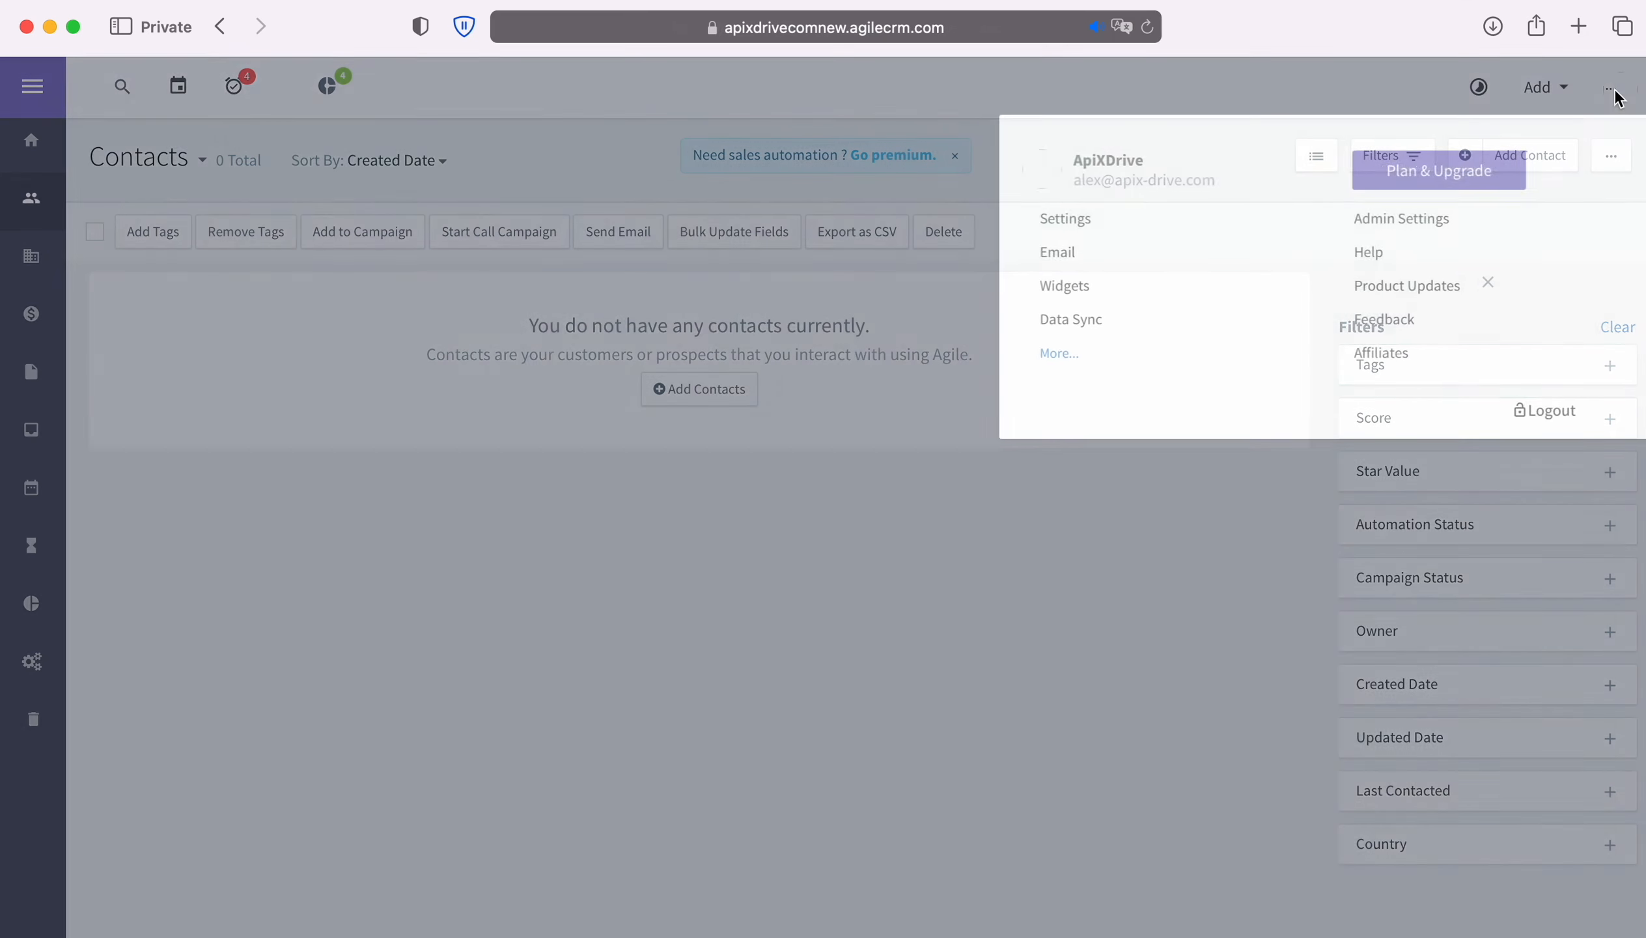
click(1408, 221)
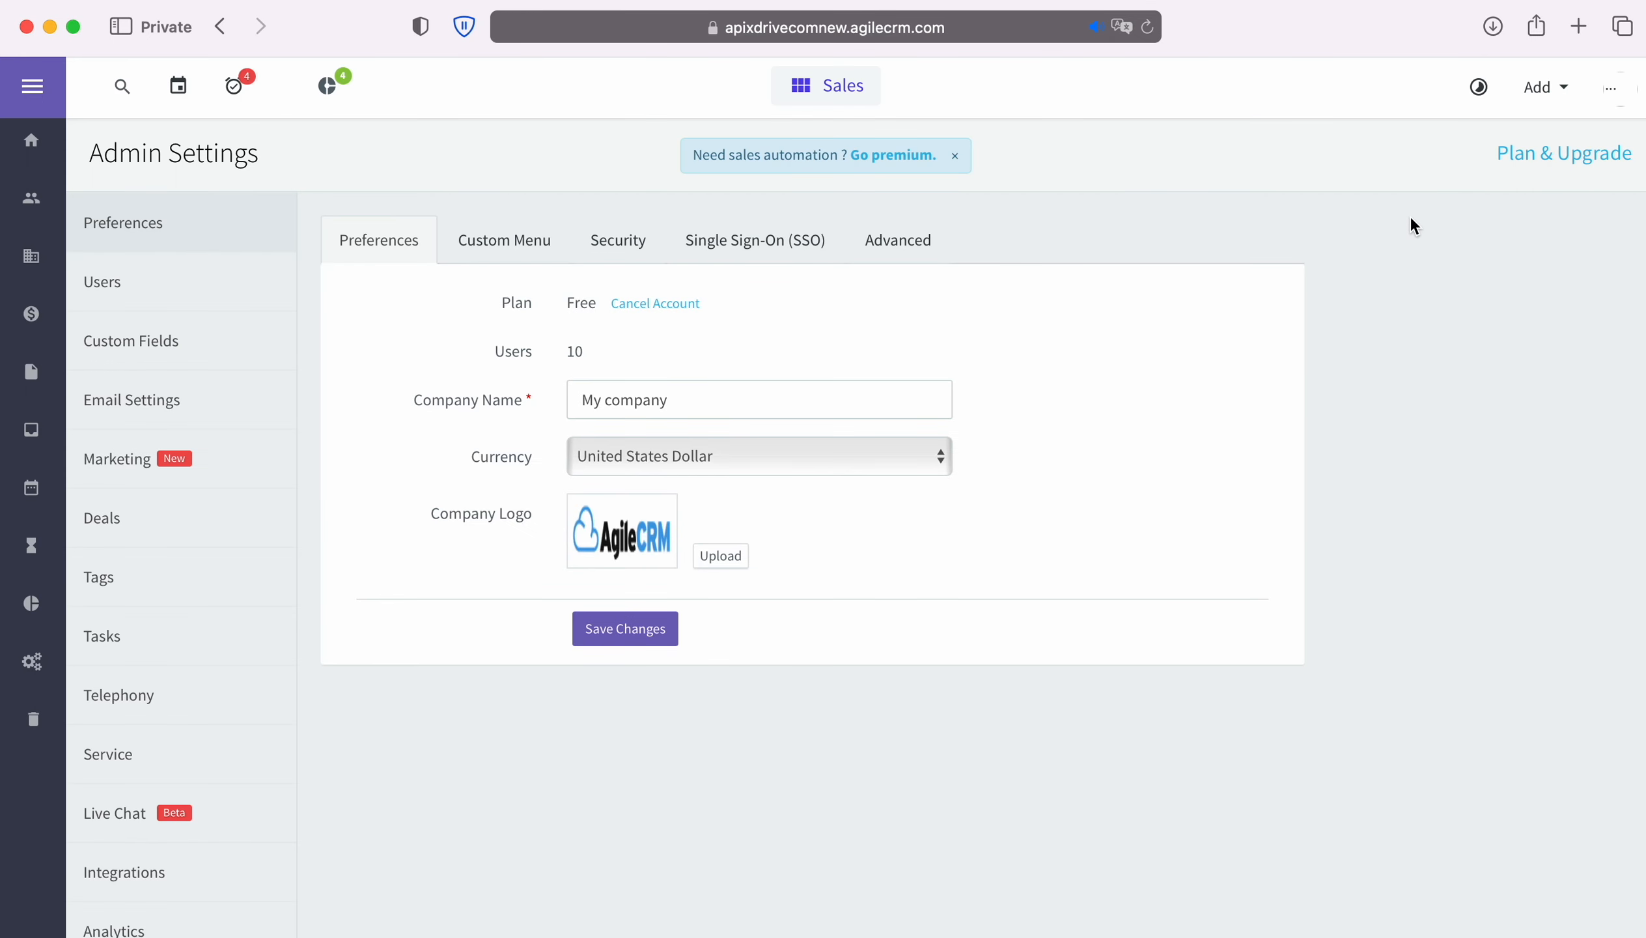
scroll(141, 705, down, 3)
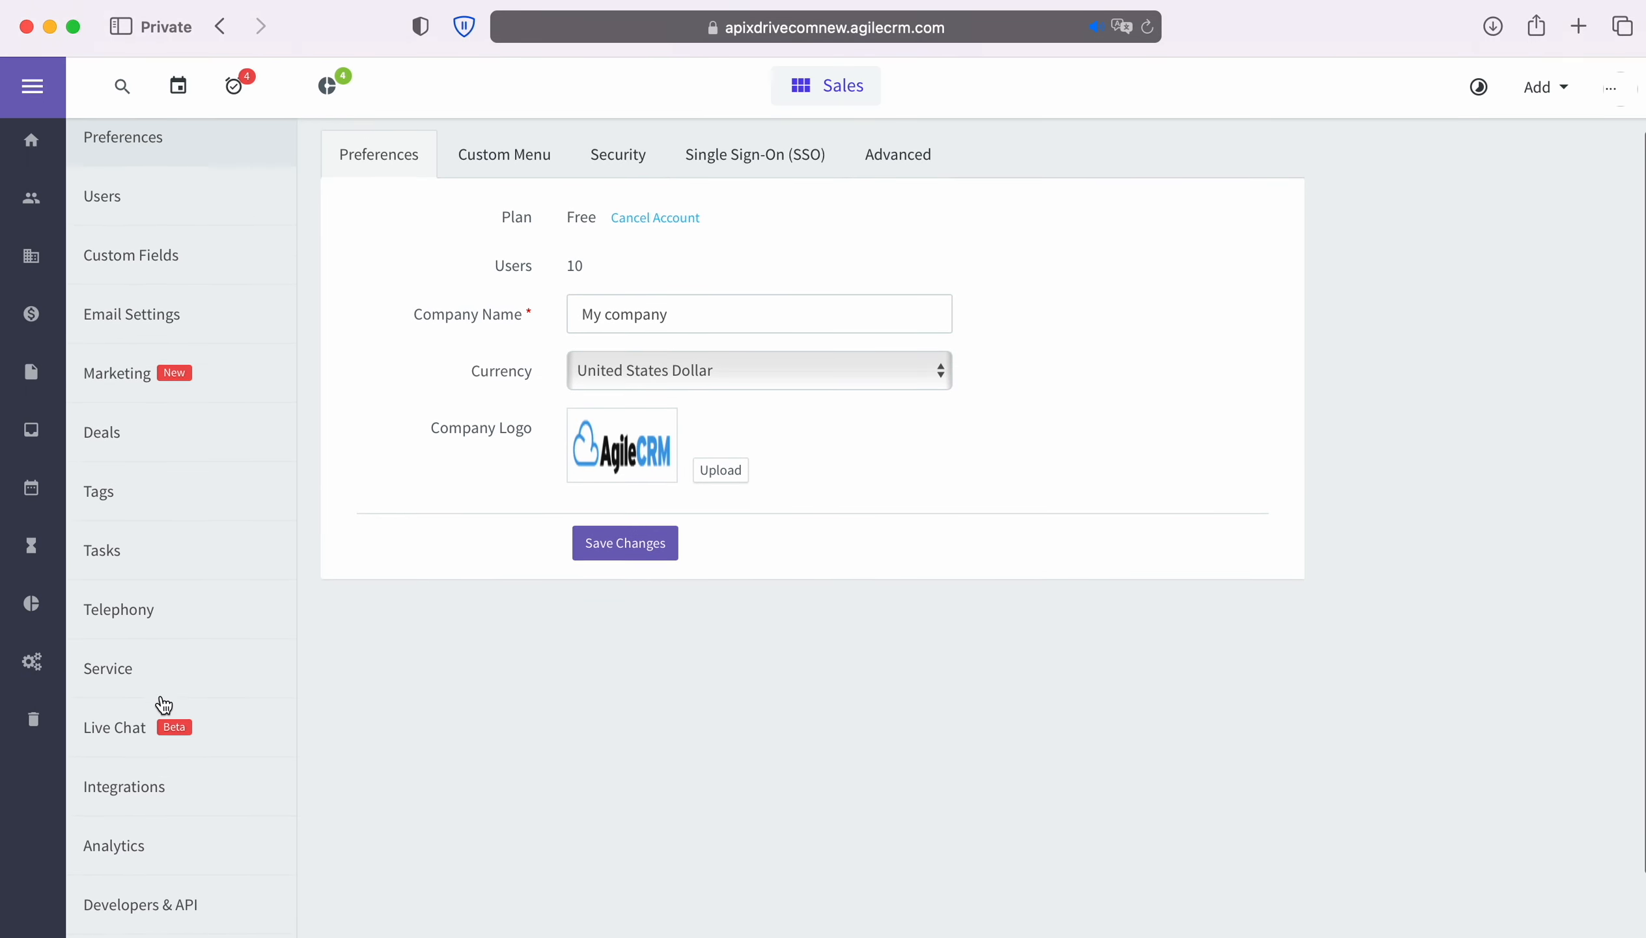
click(157, 889)
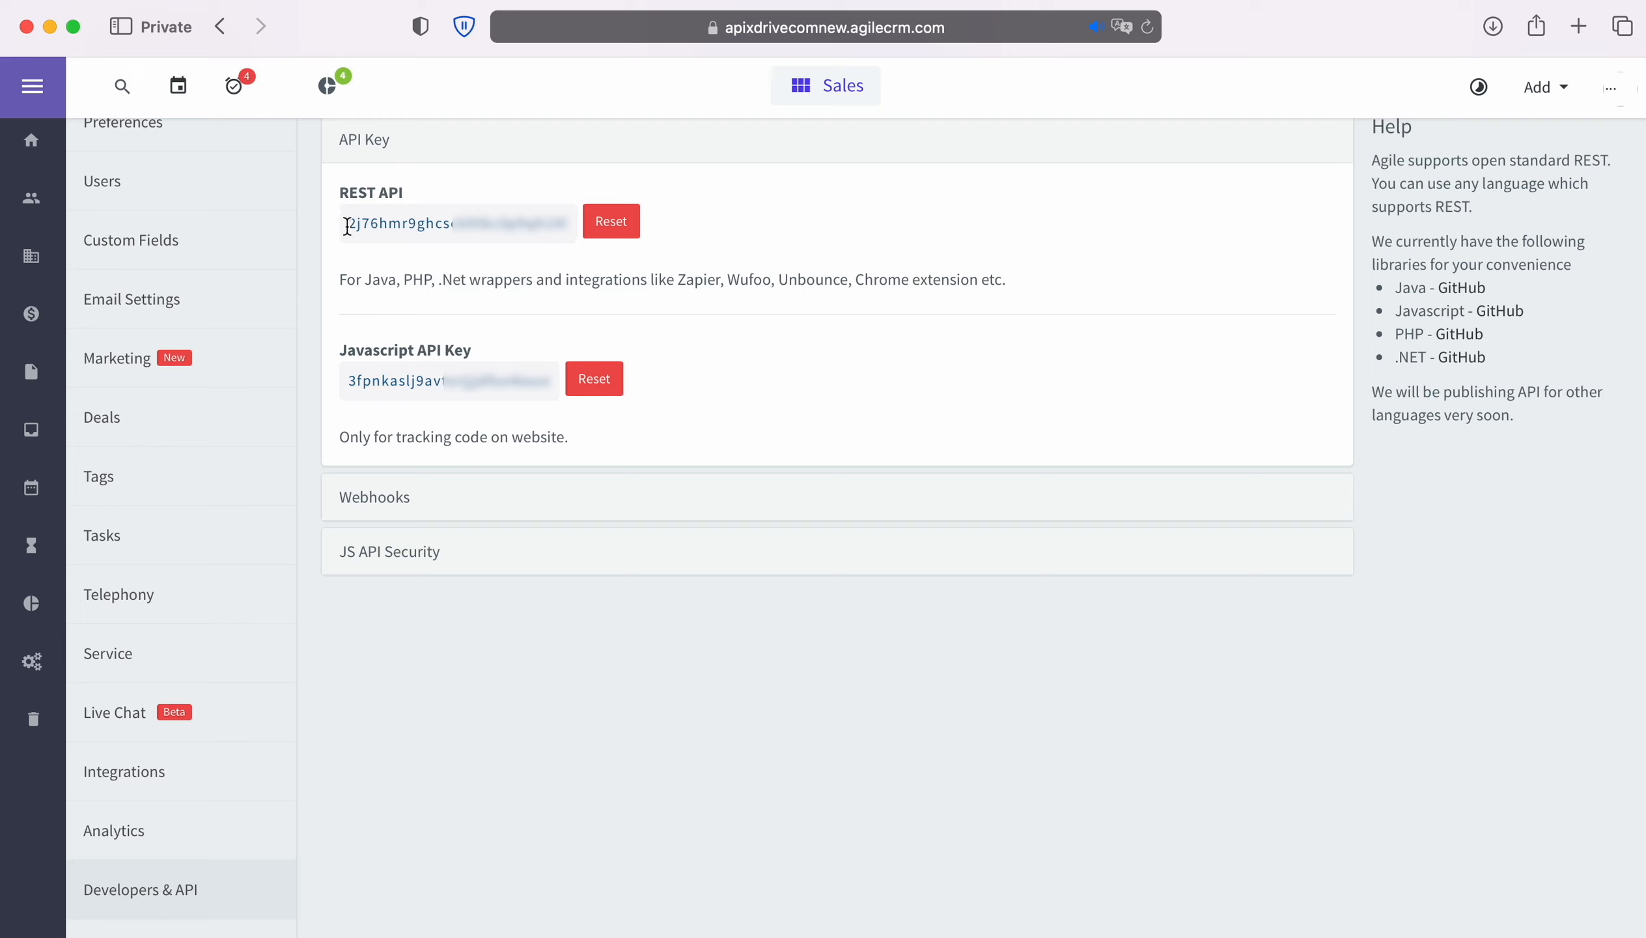
drag(347, 225, 568, 224)
right_click(543, 223)
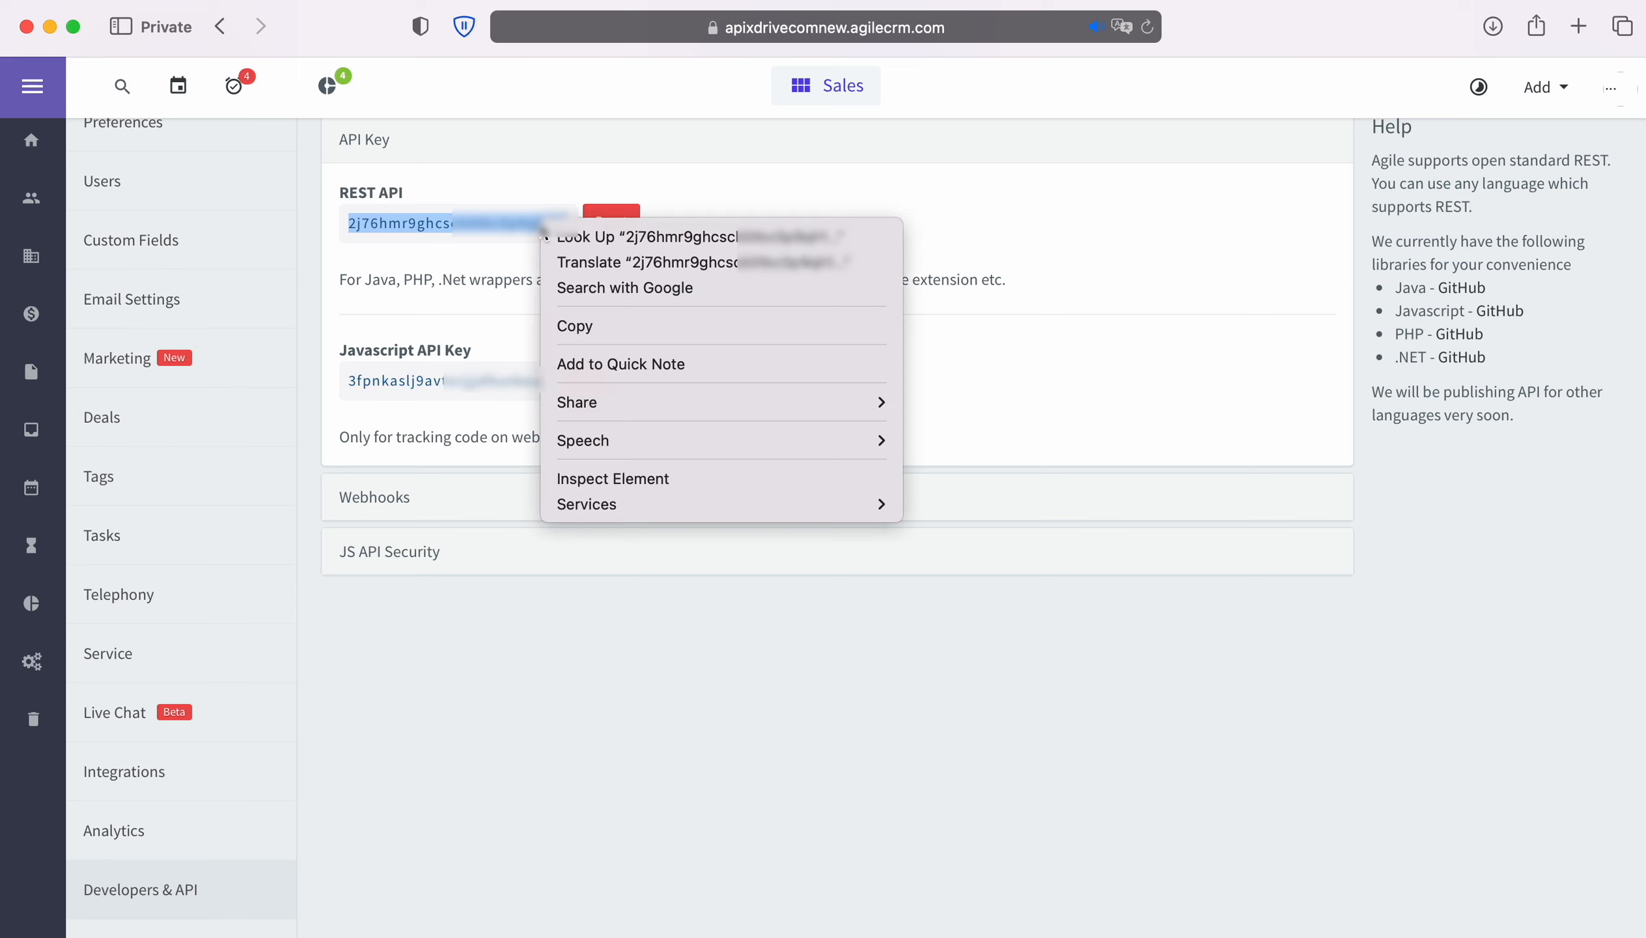
click(599, 321)
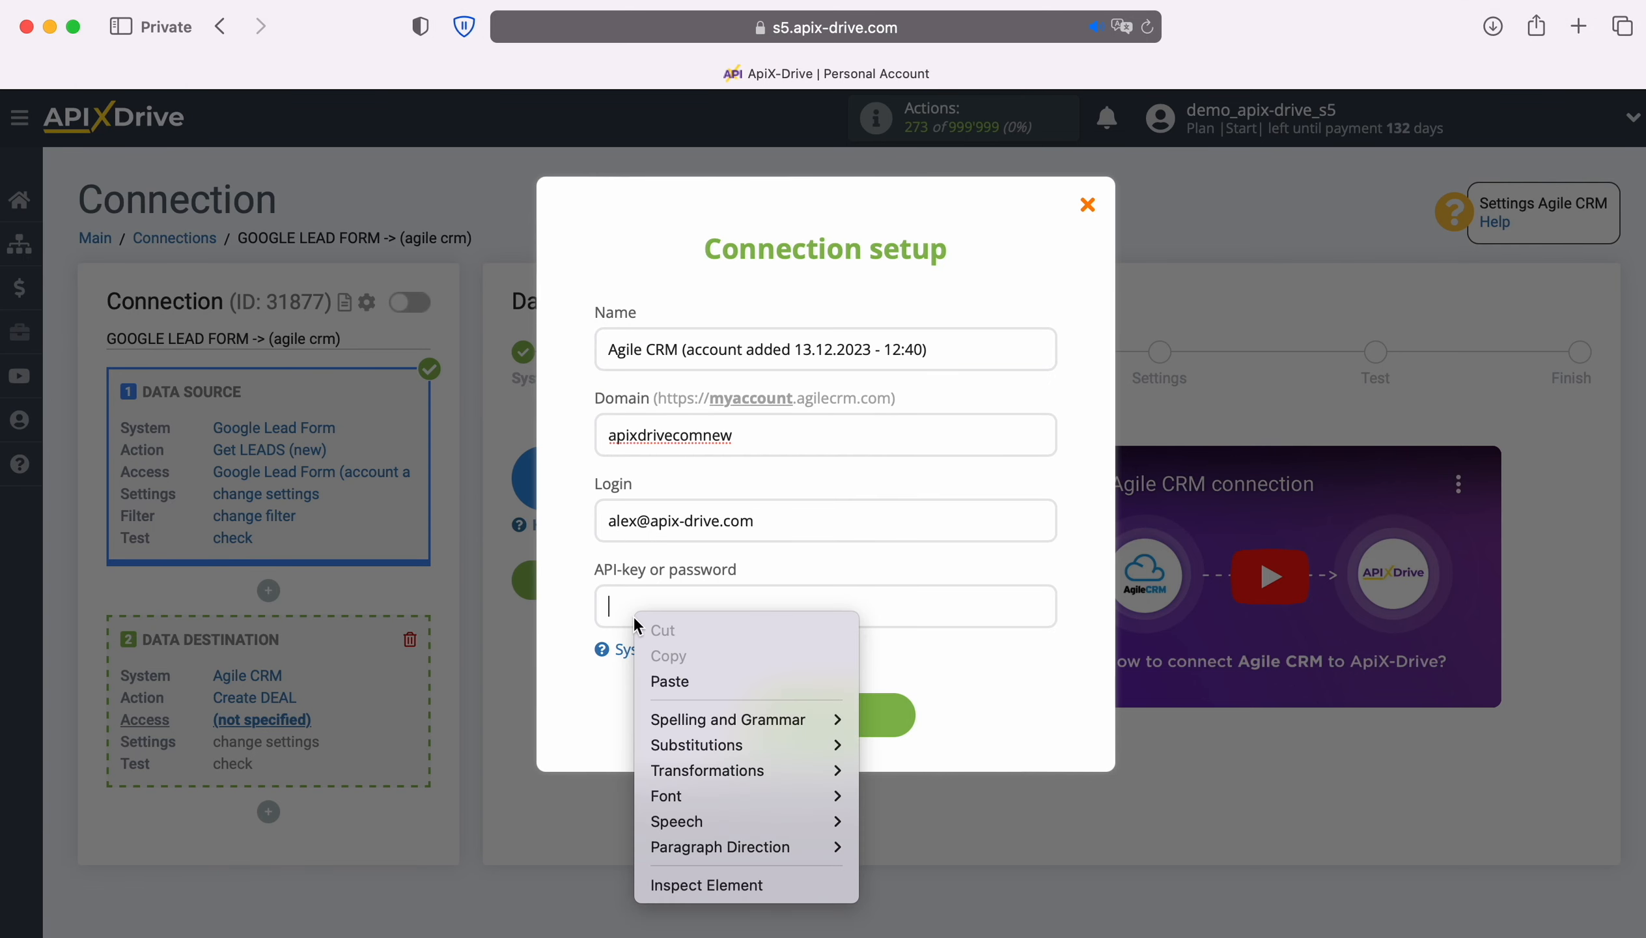
Step: Paste the API key, save the Agile CRM account, and select it as the destination login
click(661, 682)
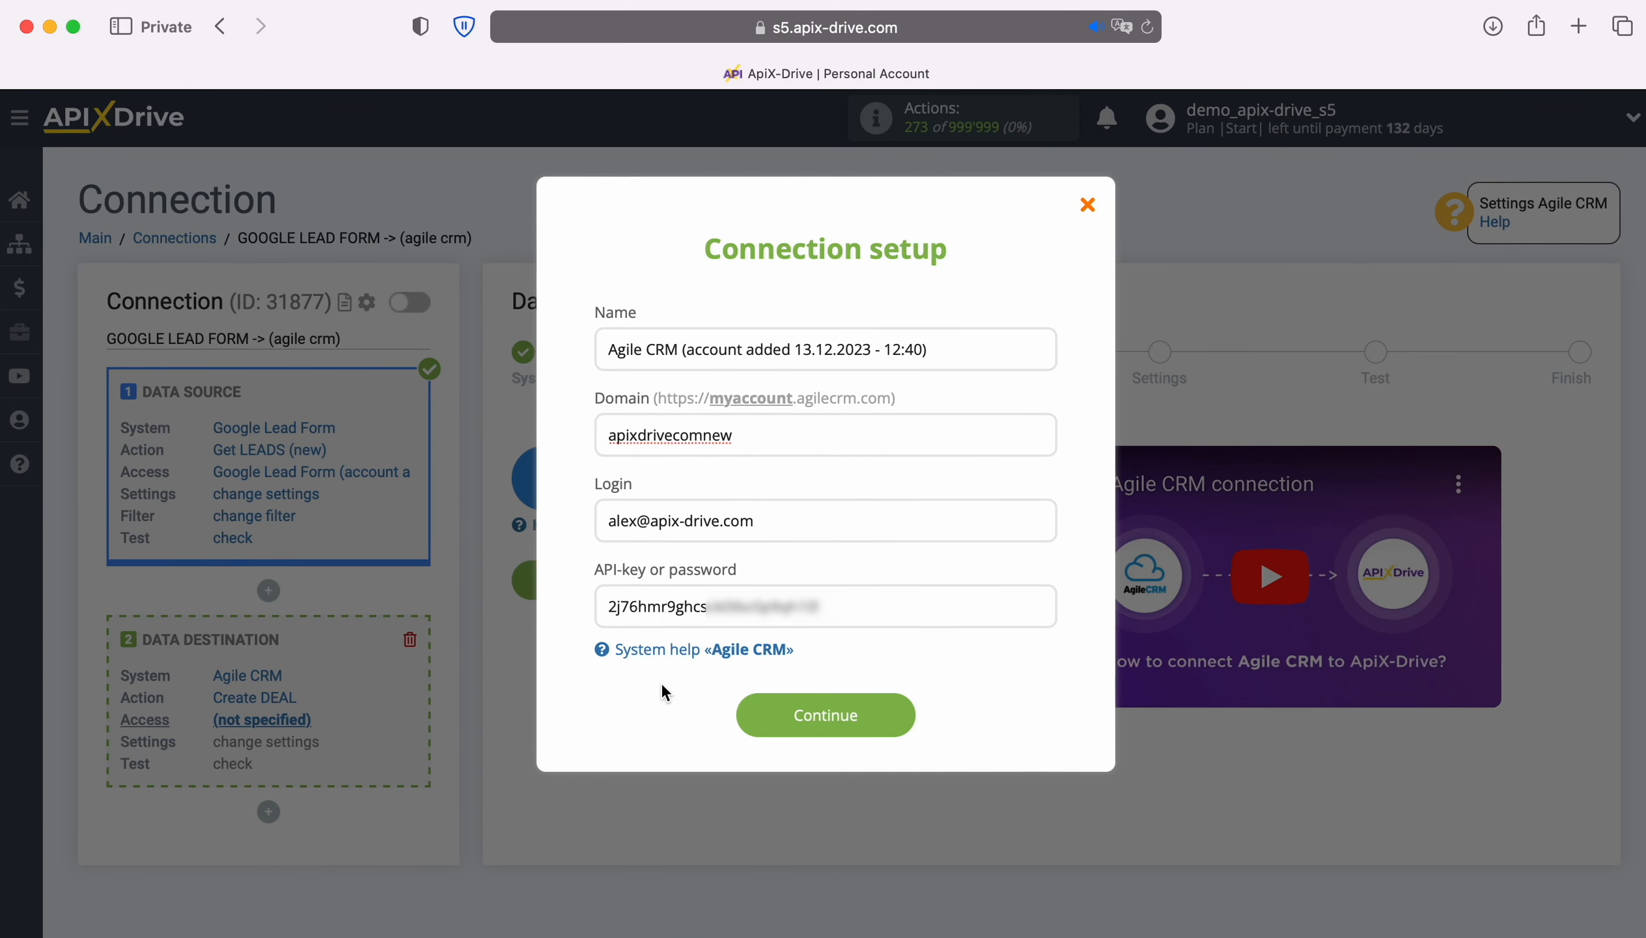
click(893, 717)
click(898, 532)
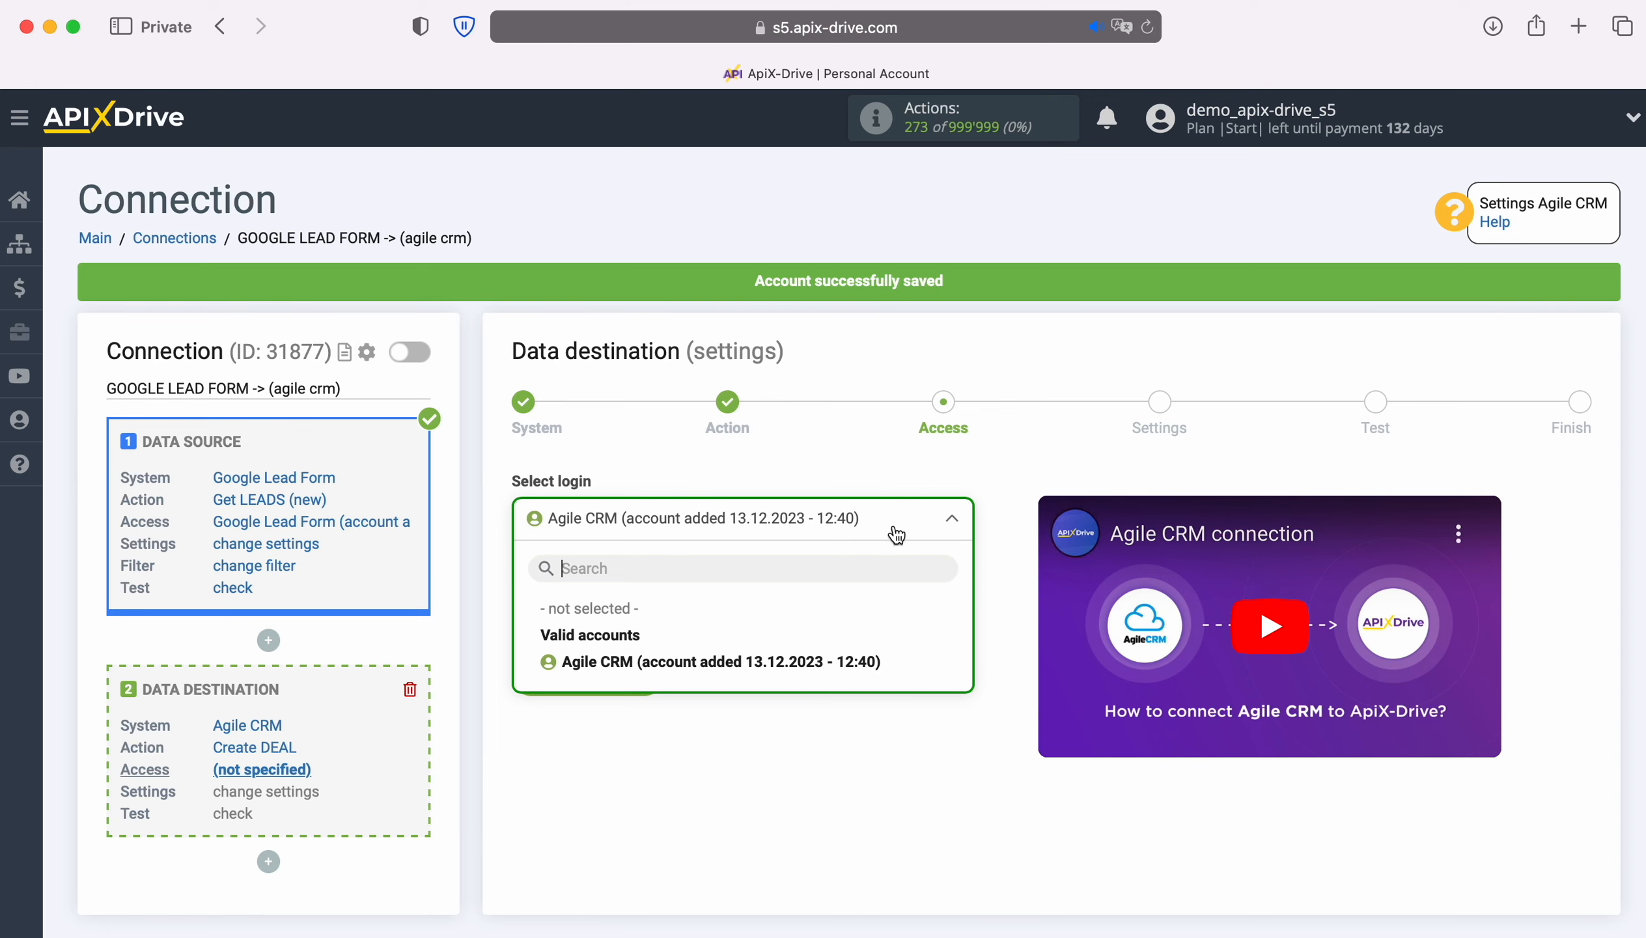
click(875, 661)
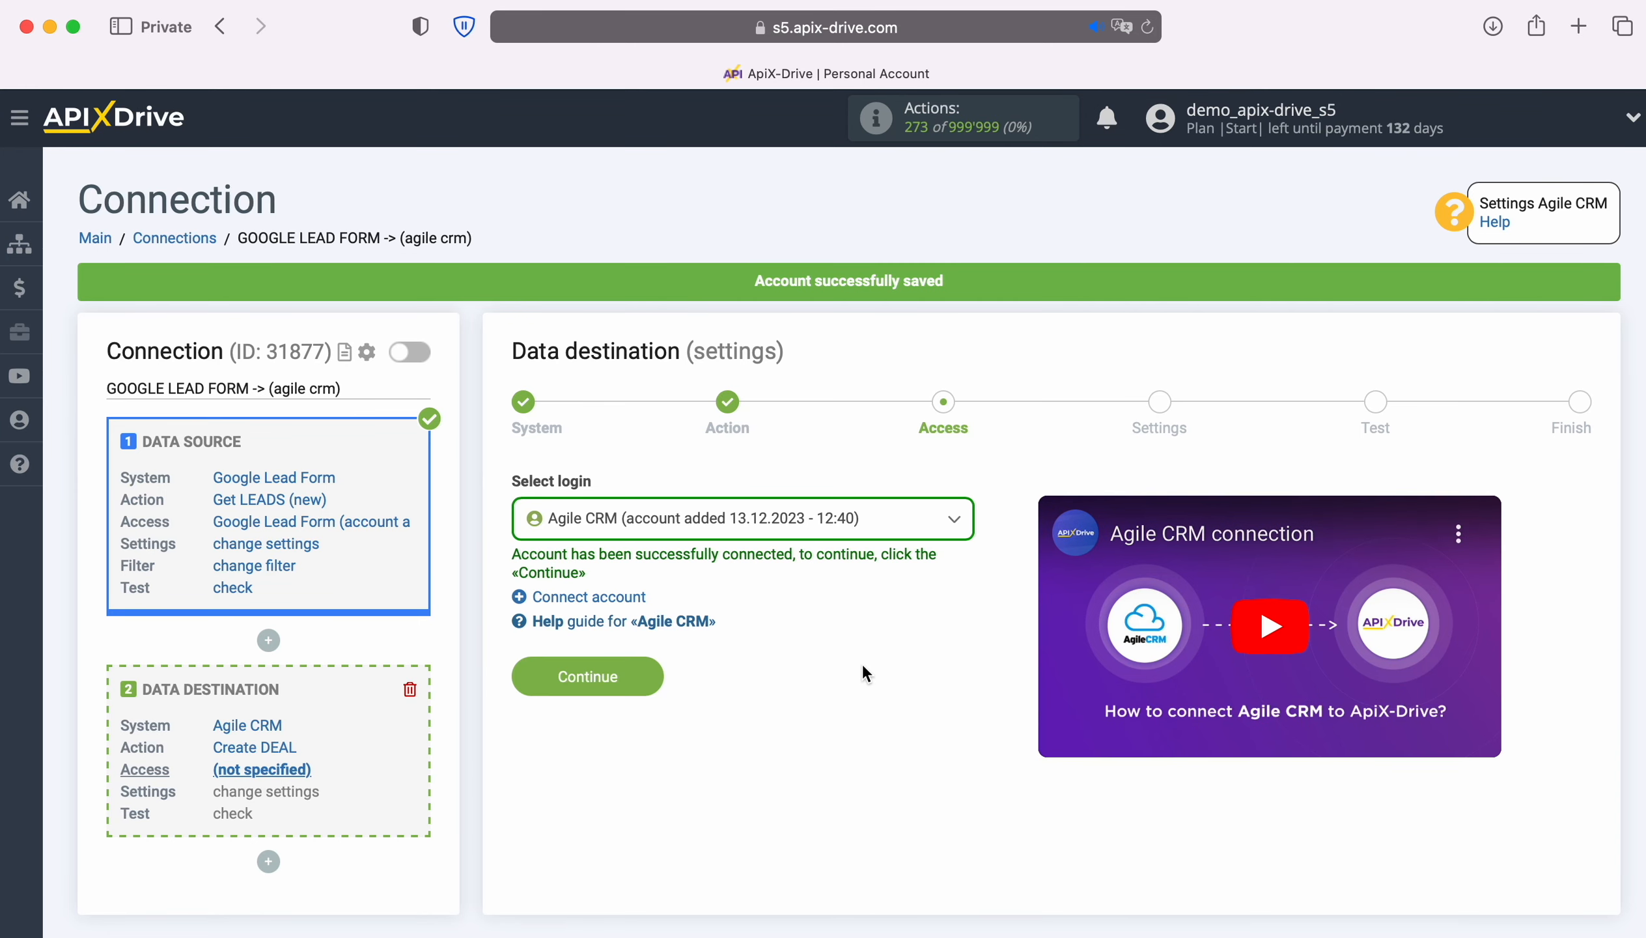
click(653, 674)
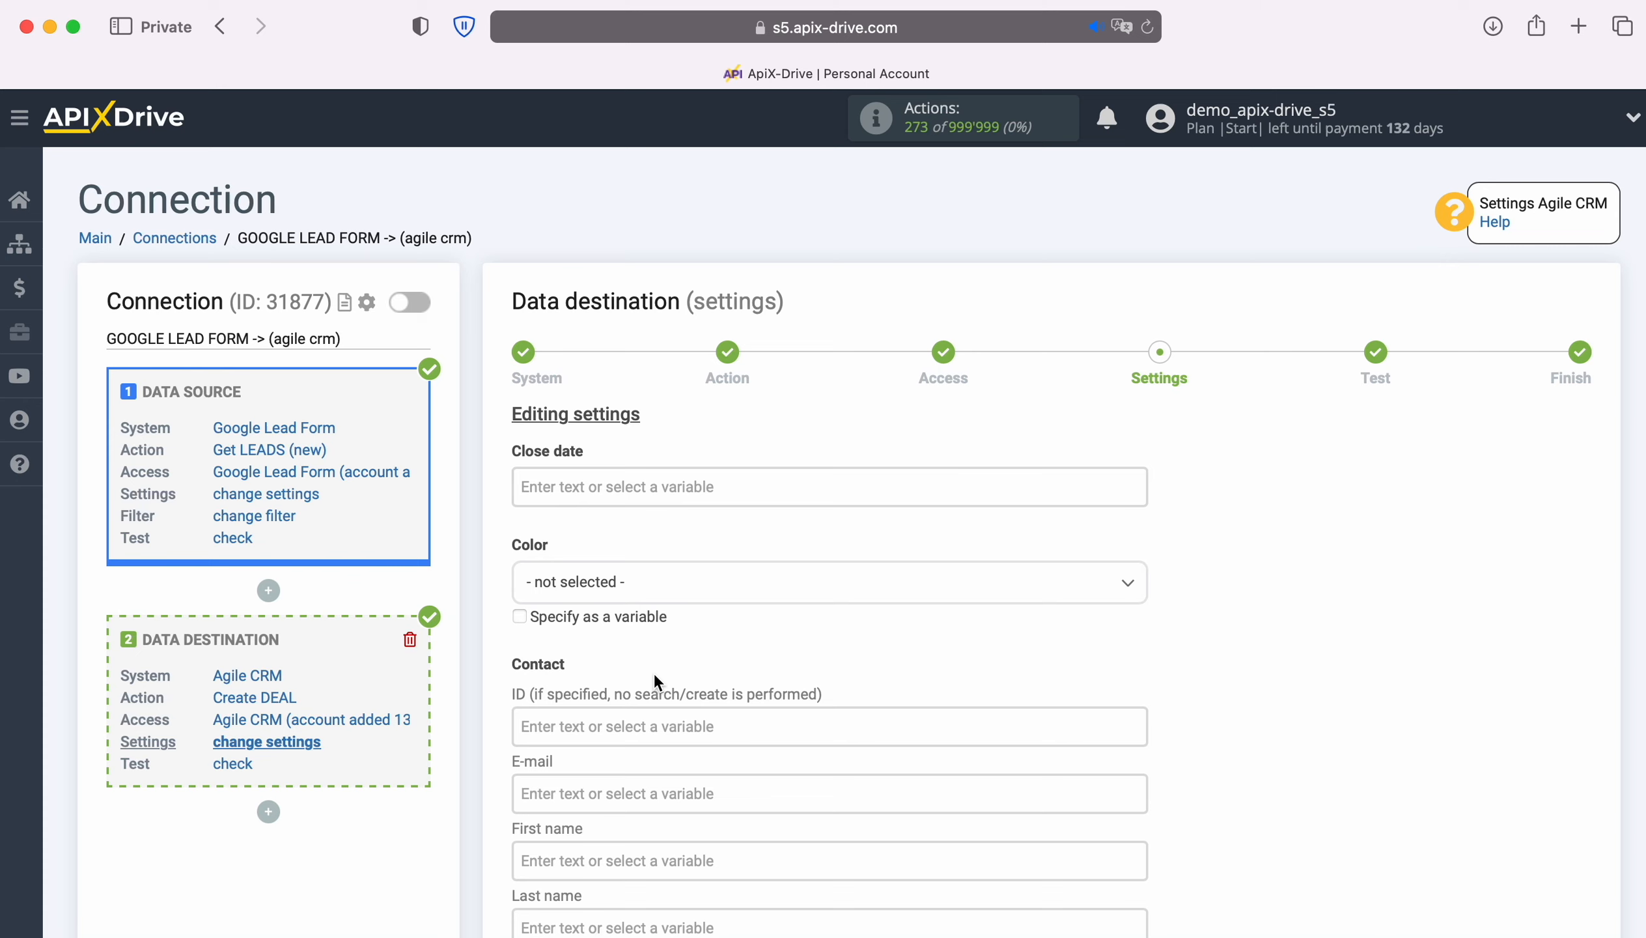
Step: Map the contact E-mail to the lead's User Email and First name to First Name
scroll(653, 681, down, 5)
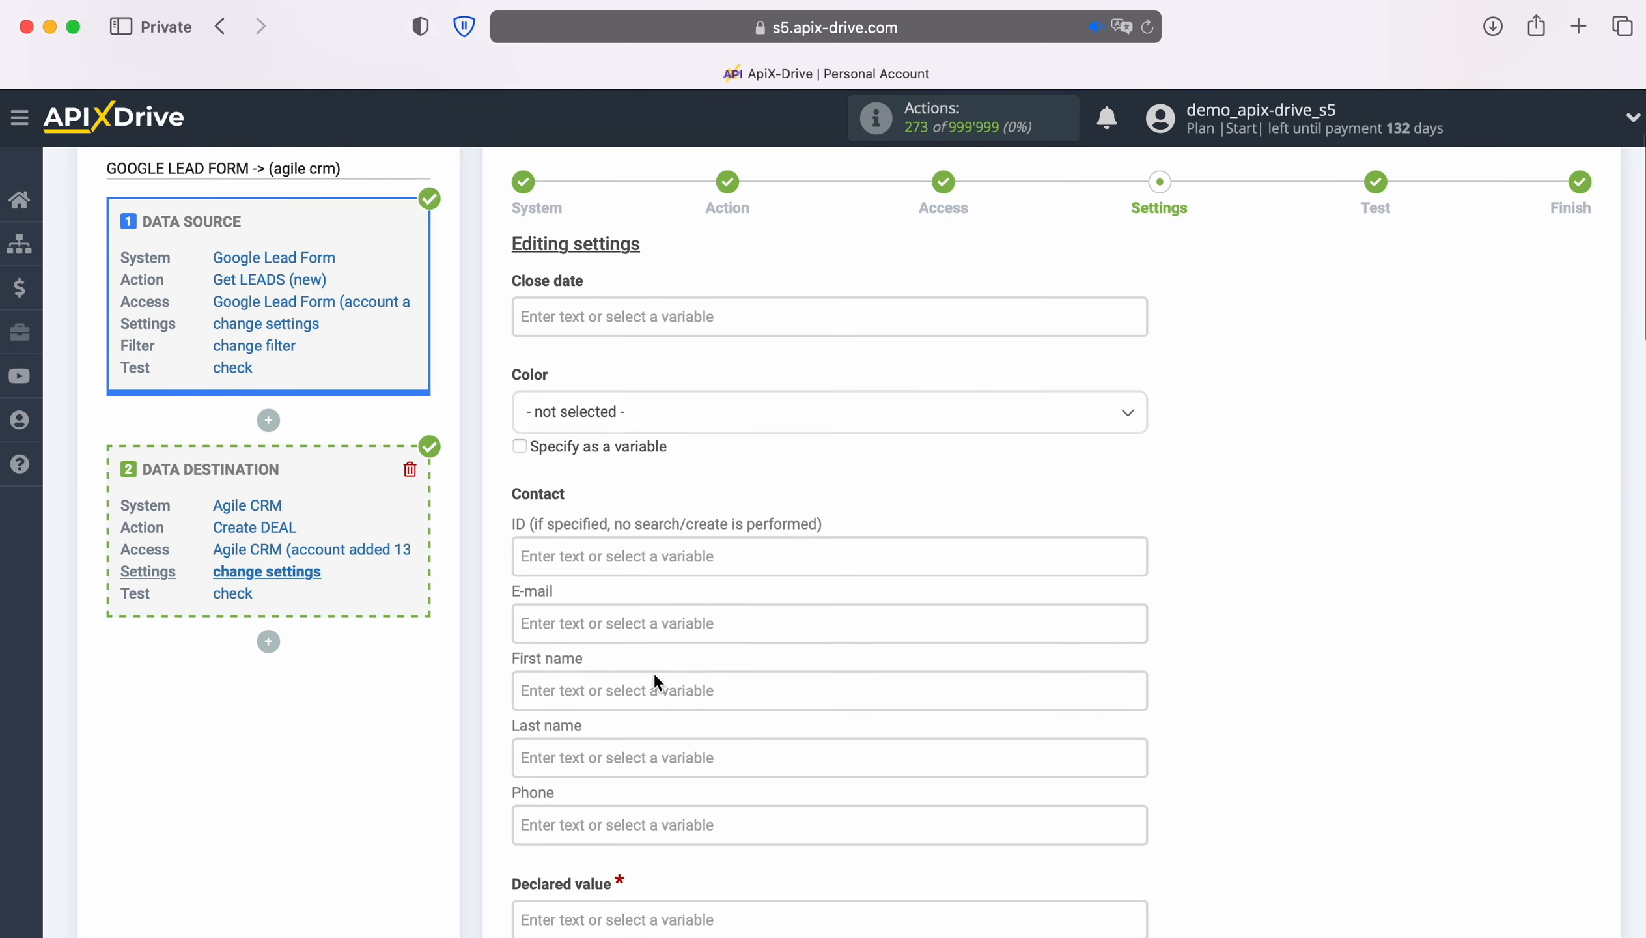
click(625, 619)
scroll(625, 620, down, 5)
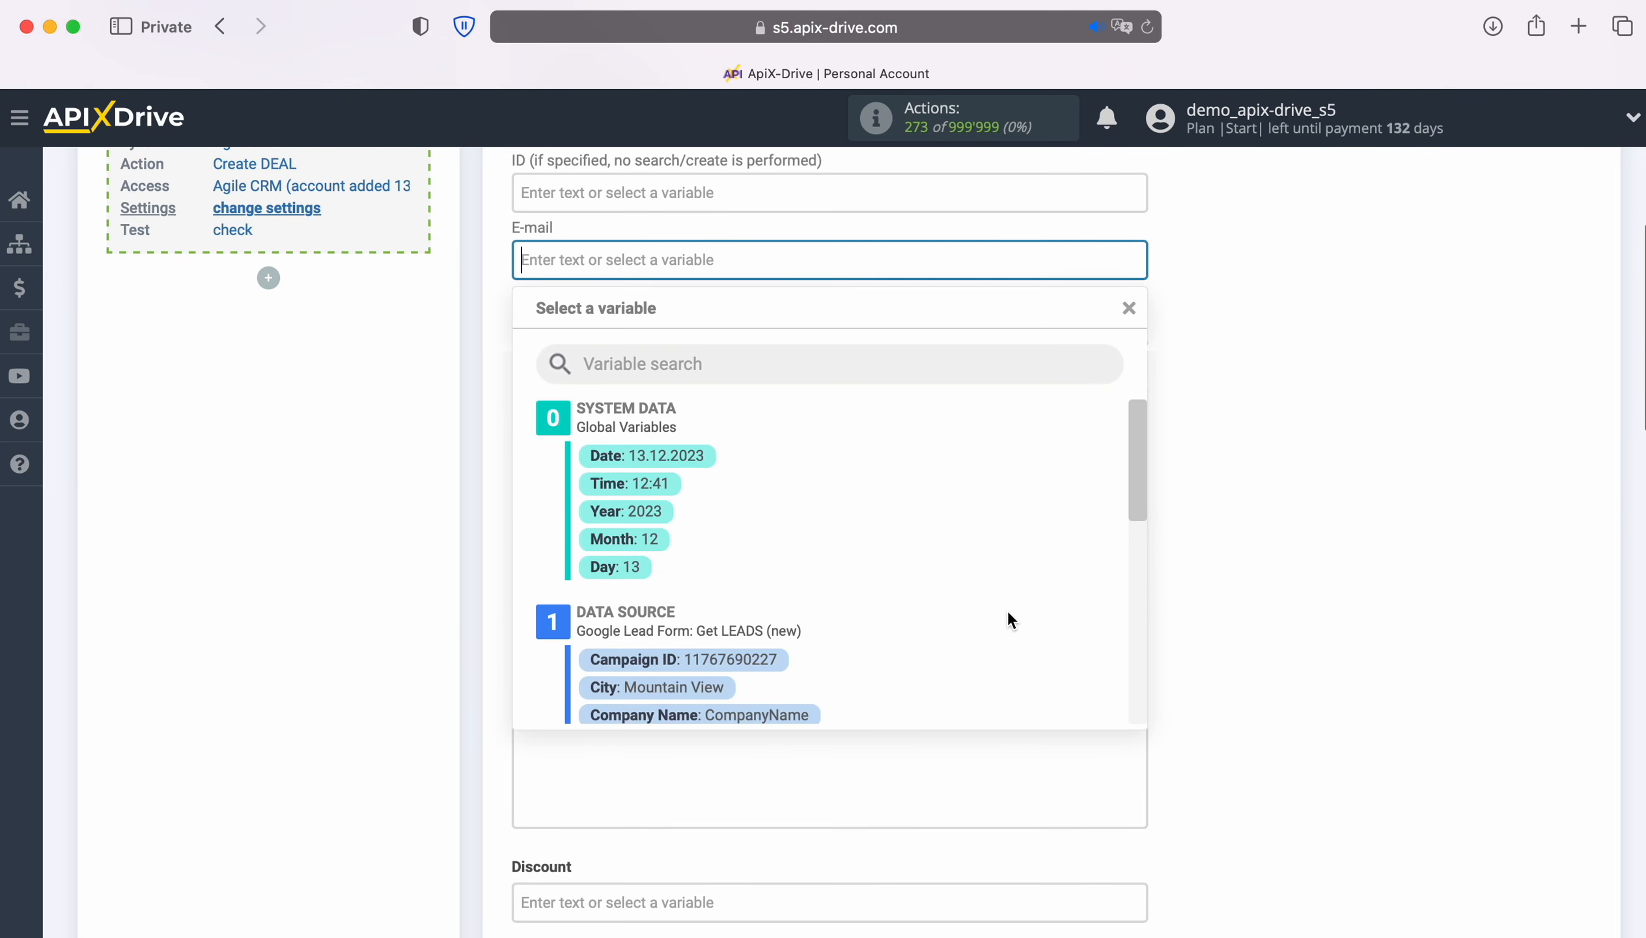
scroll(1008, 614, down, 3)
scroll(1008, 614, down, 5)
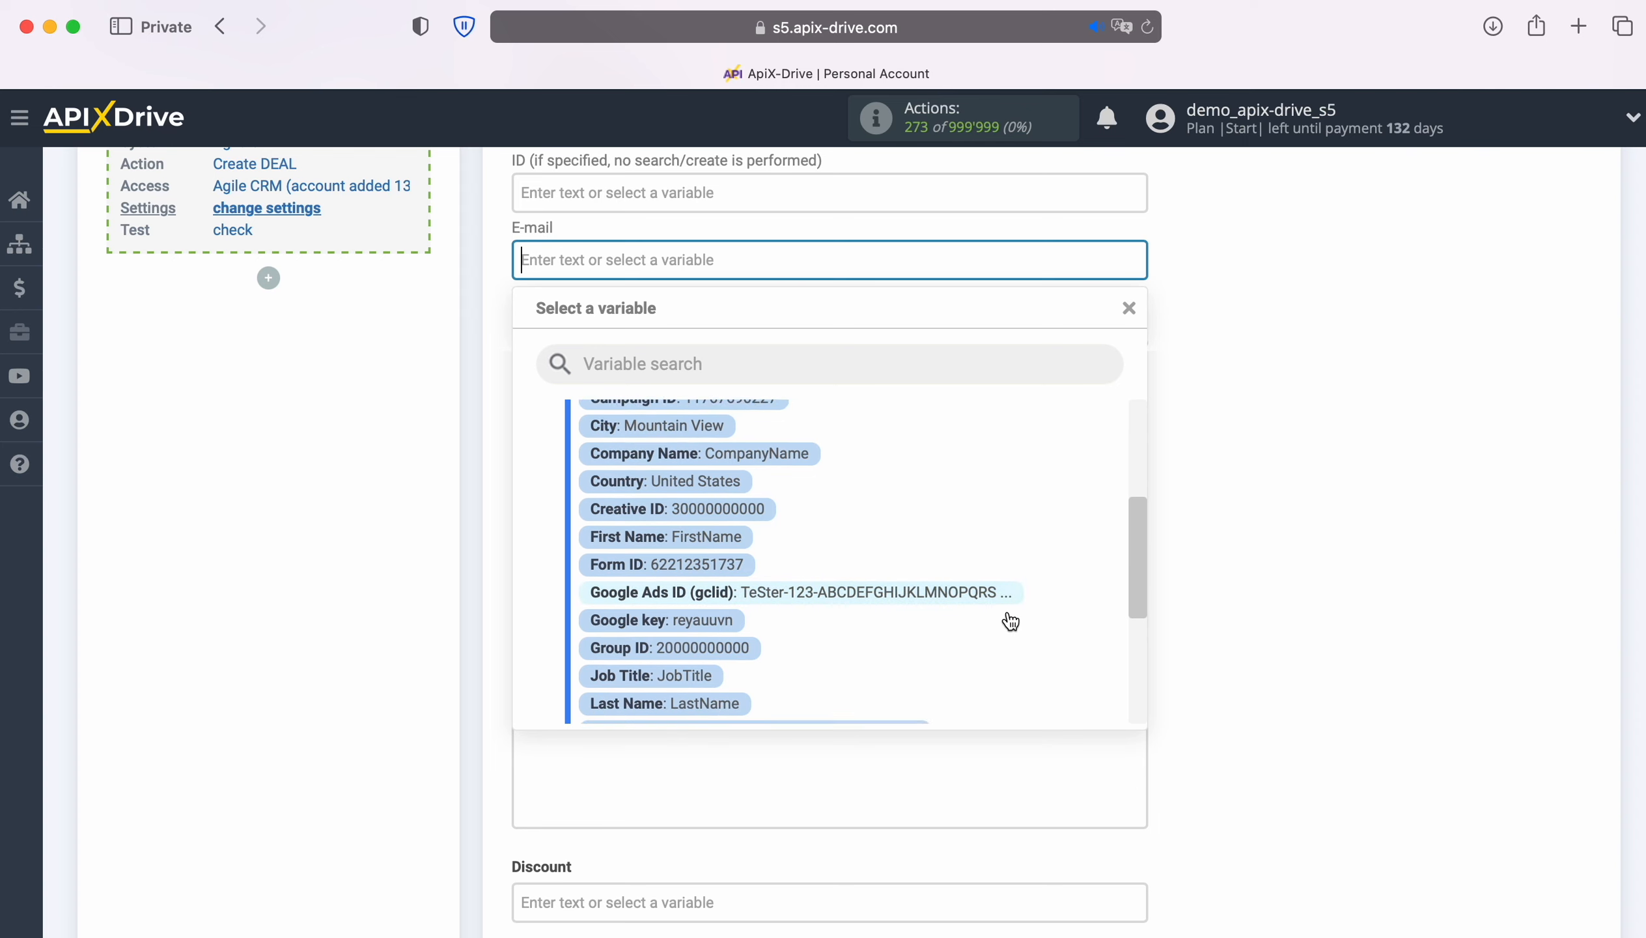
scroll(1007, 608, down, 3)
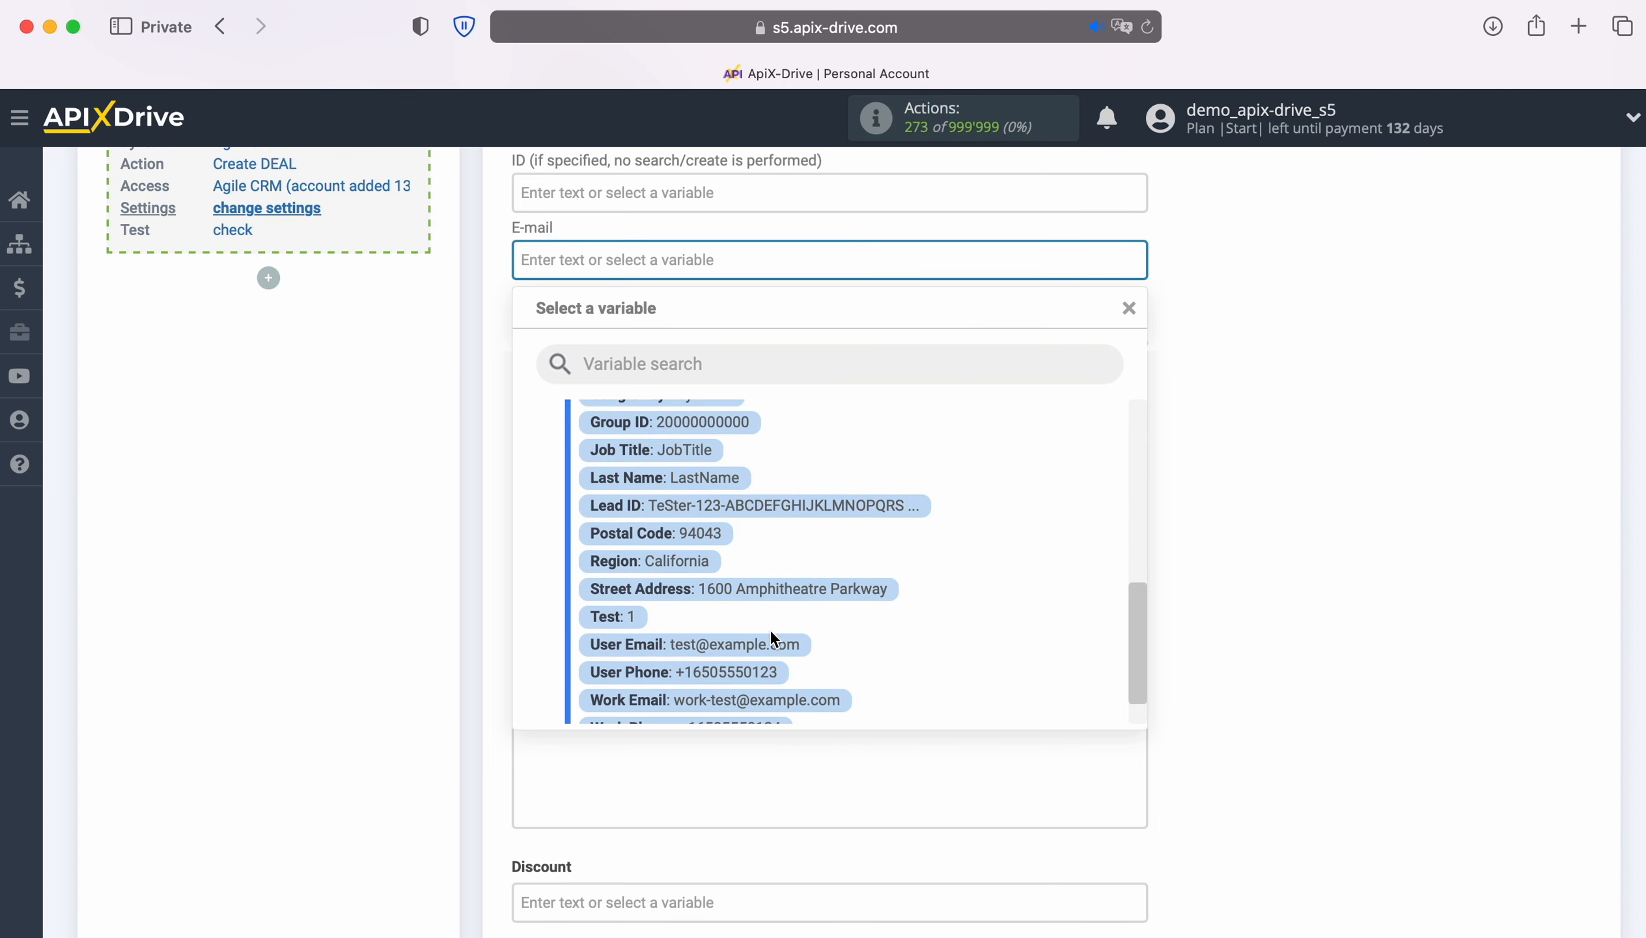
click(763, 643)
click(701, 331)
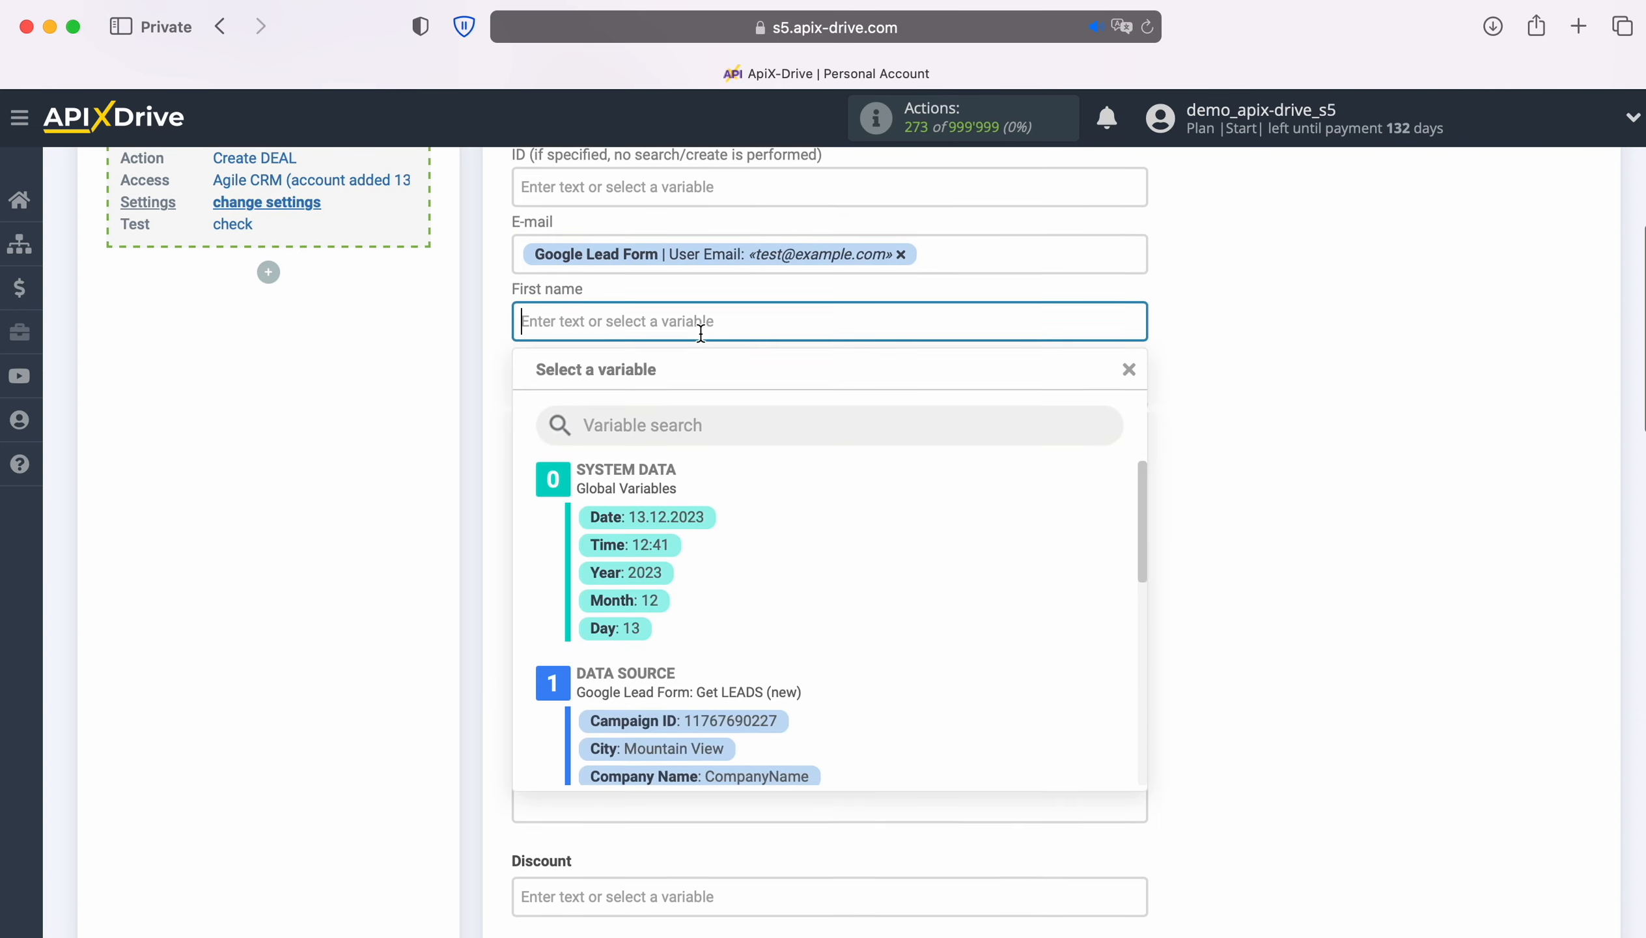
scroll(948, 588, down, 1)
scroll(988, 595, down, 2)
scroll(986, 588, down, 2)
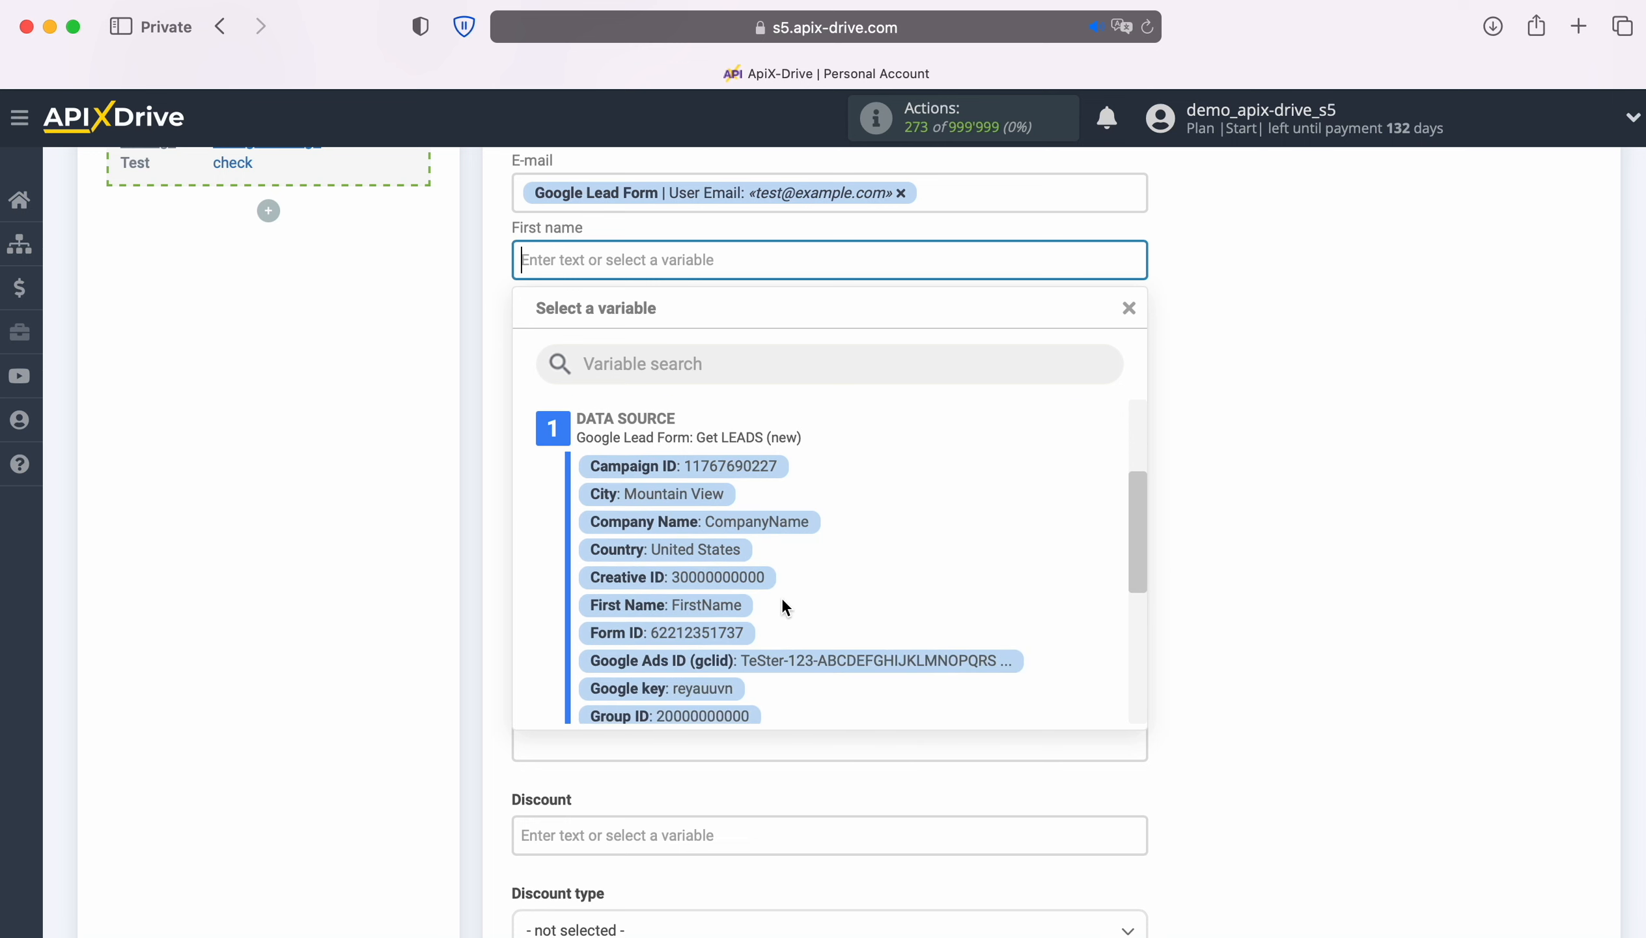
click(723, 601)
Step: Map the contact Last name to Last Name and Phone to the lead's User Phone
click(701, 340)
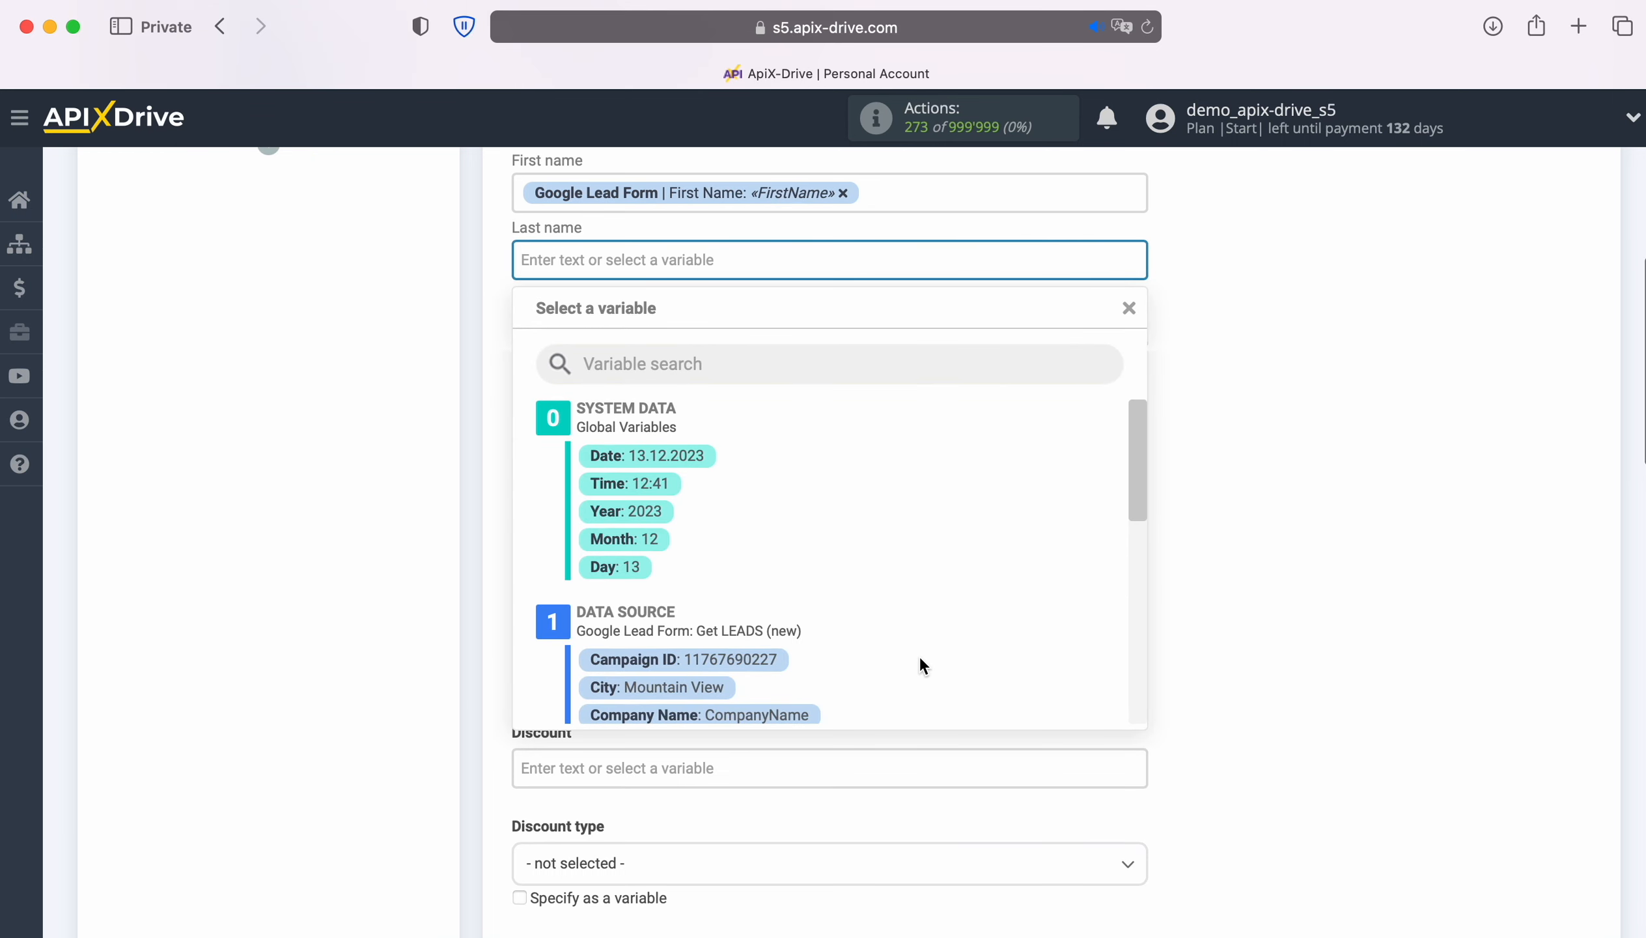
scroll(920, 659, down, 3)
scroll(921, 658, down, 3)
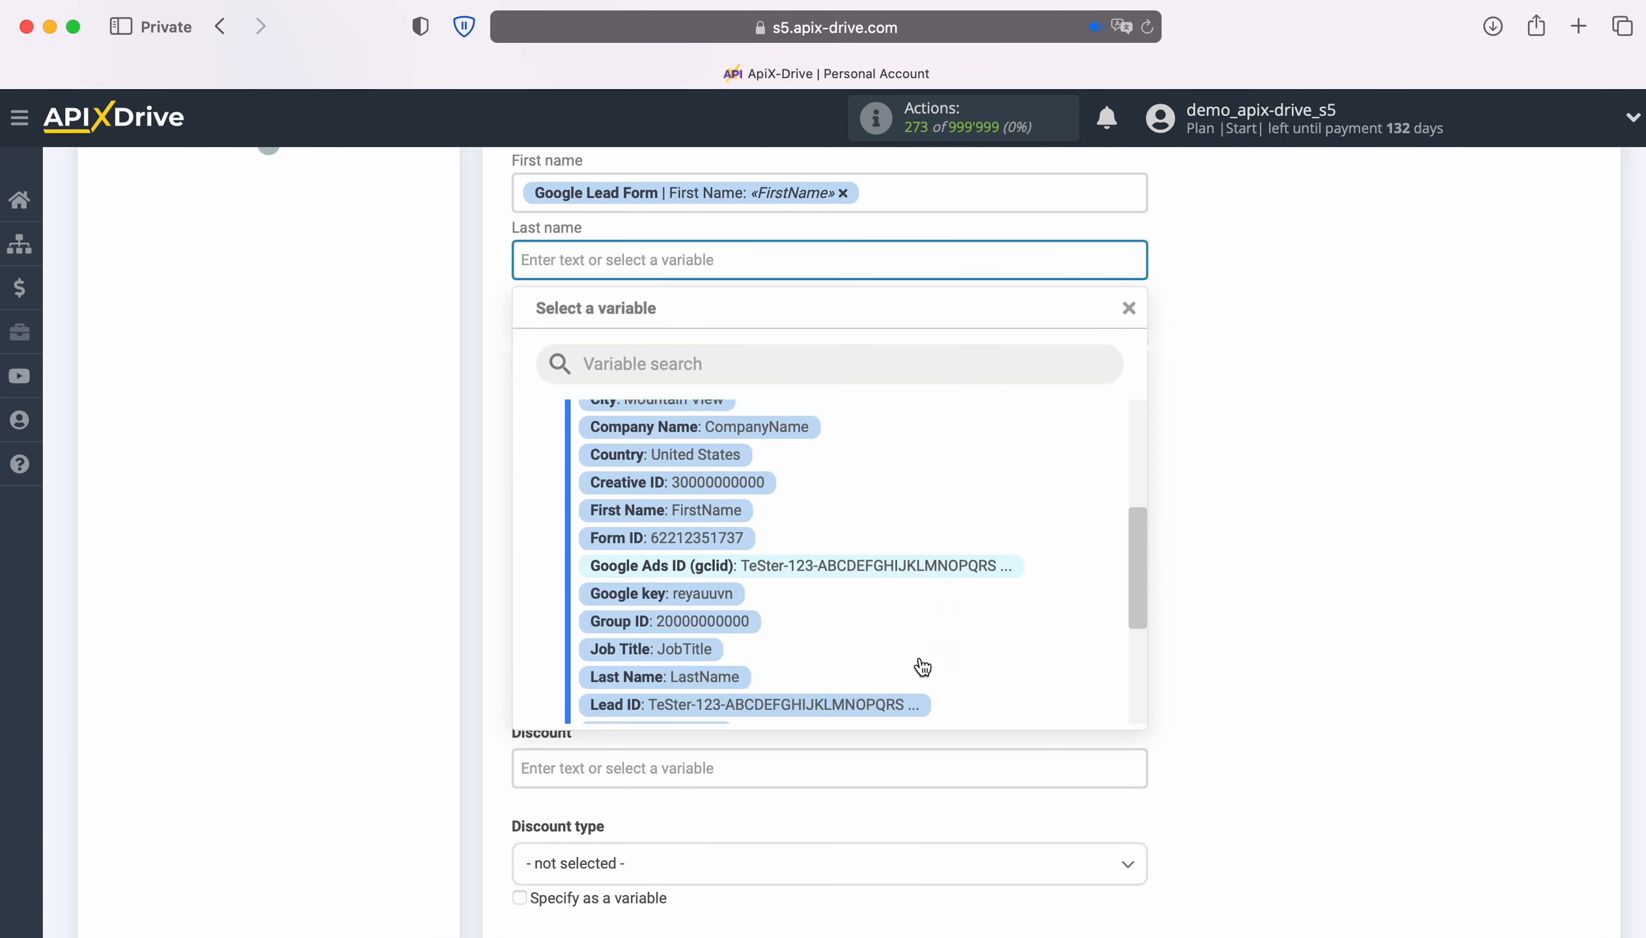
click(705, 666)
click(643, 328)
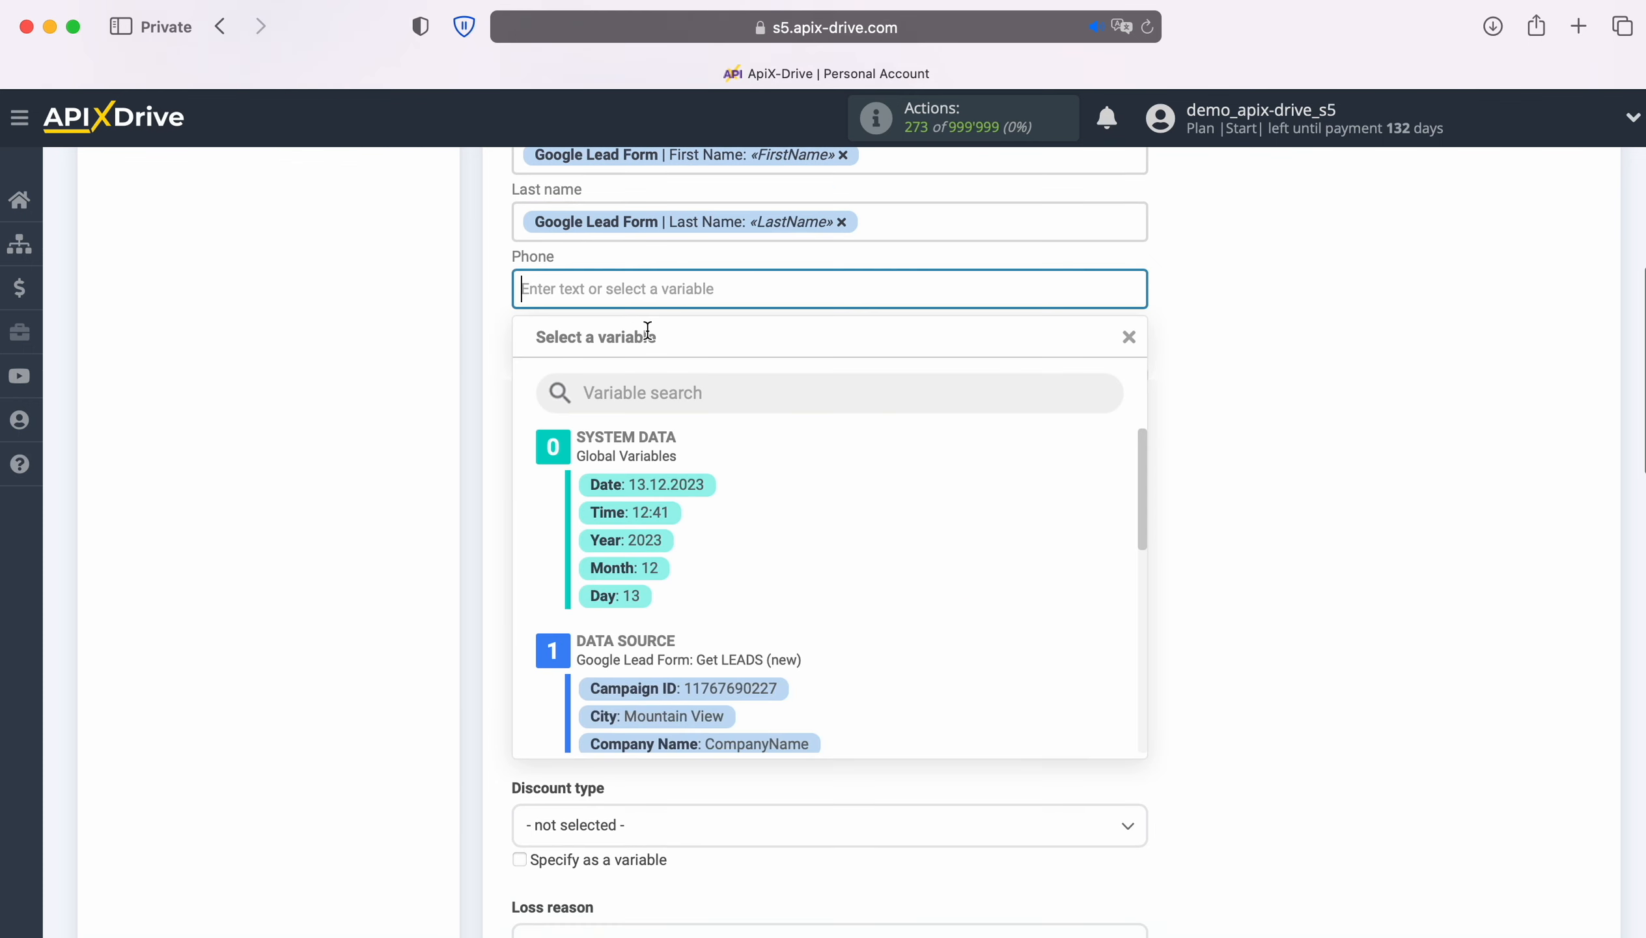
scroll(1004, 614, down, 1)
scroll(1005, 615, down, 5)
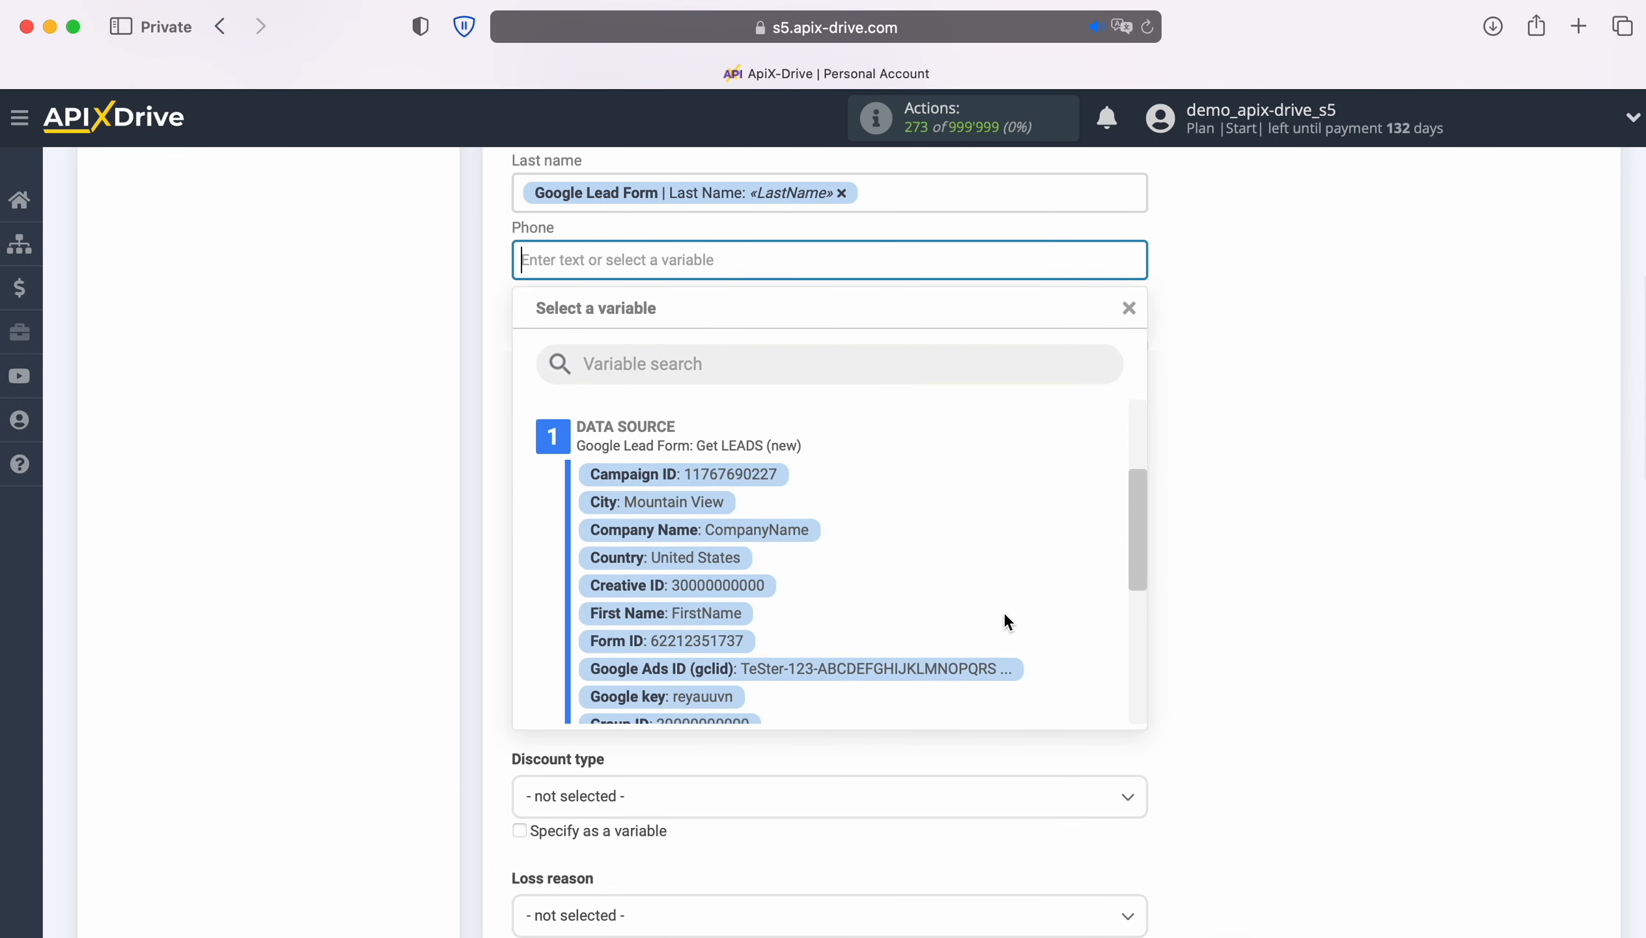
scroll(1004, 614, down, 4)
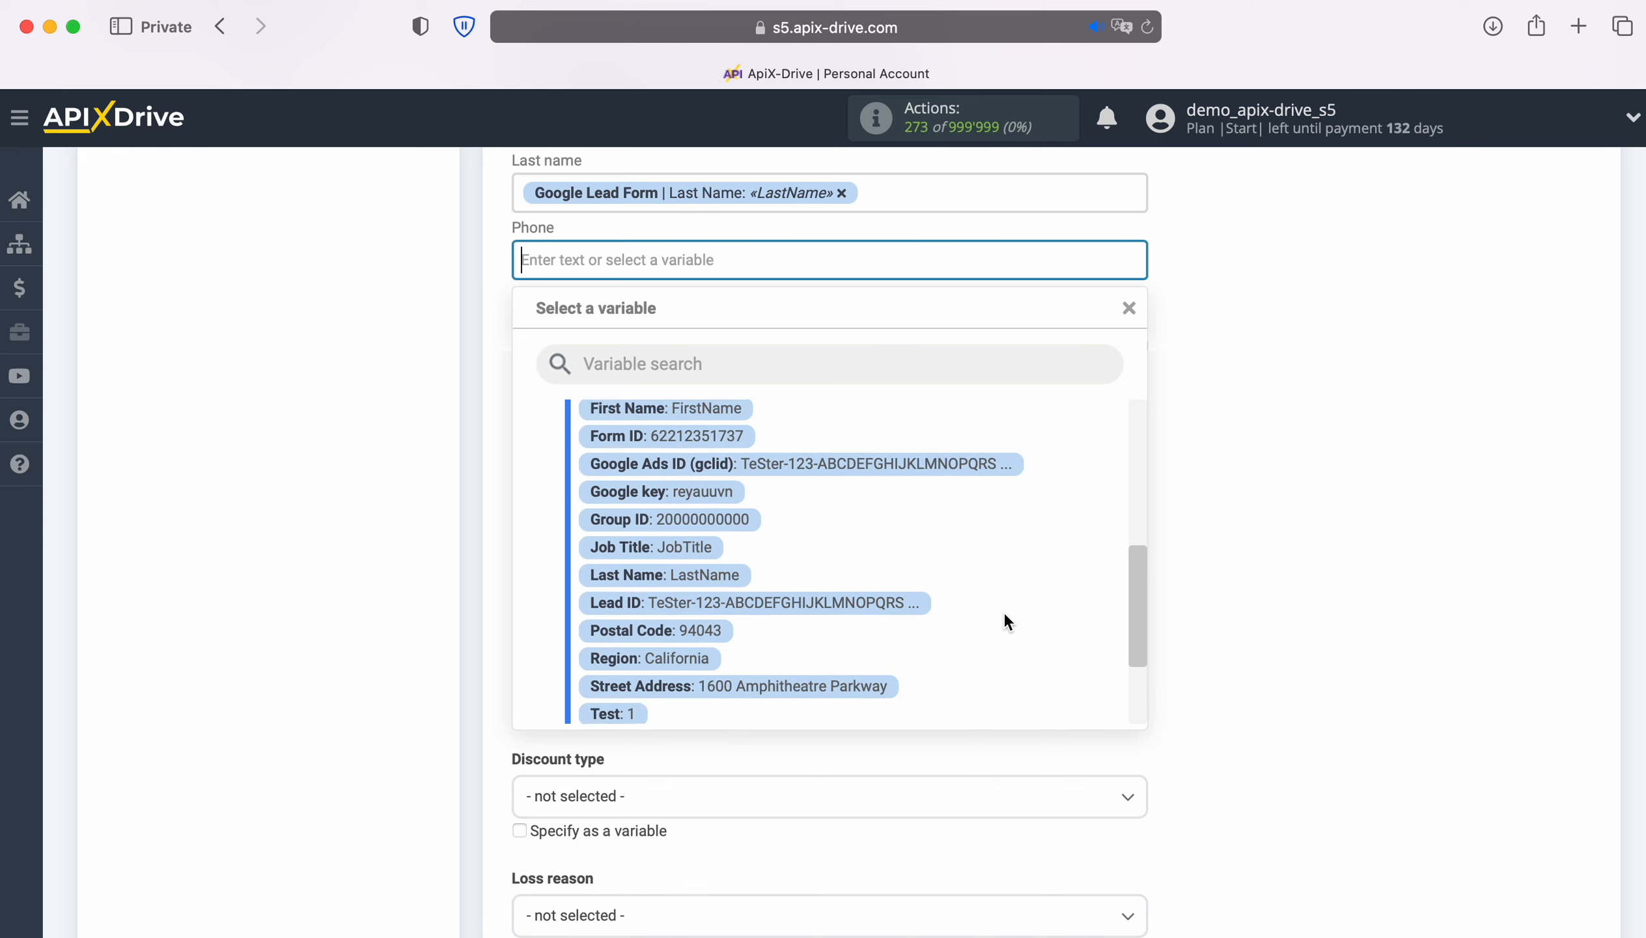
click(753, 662)
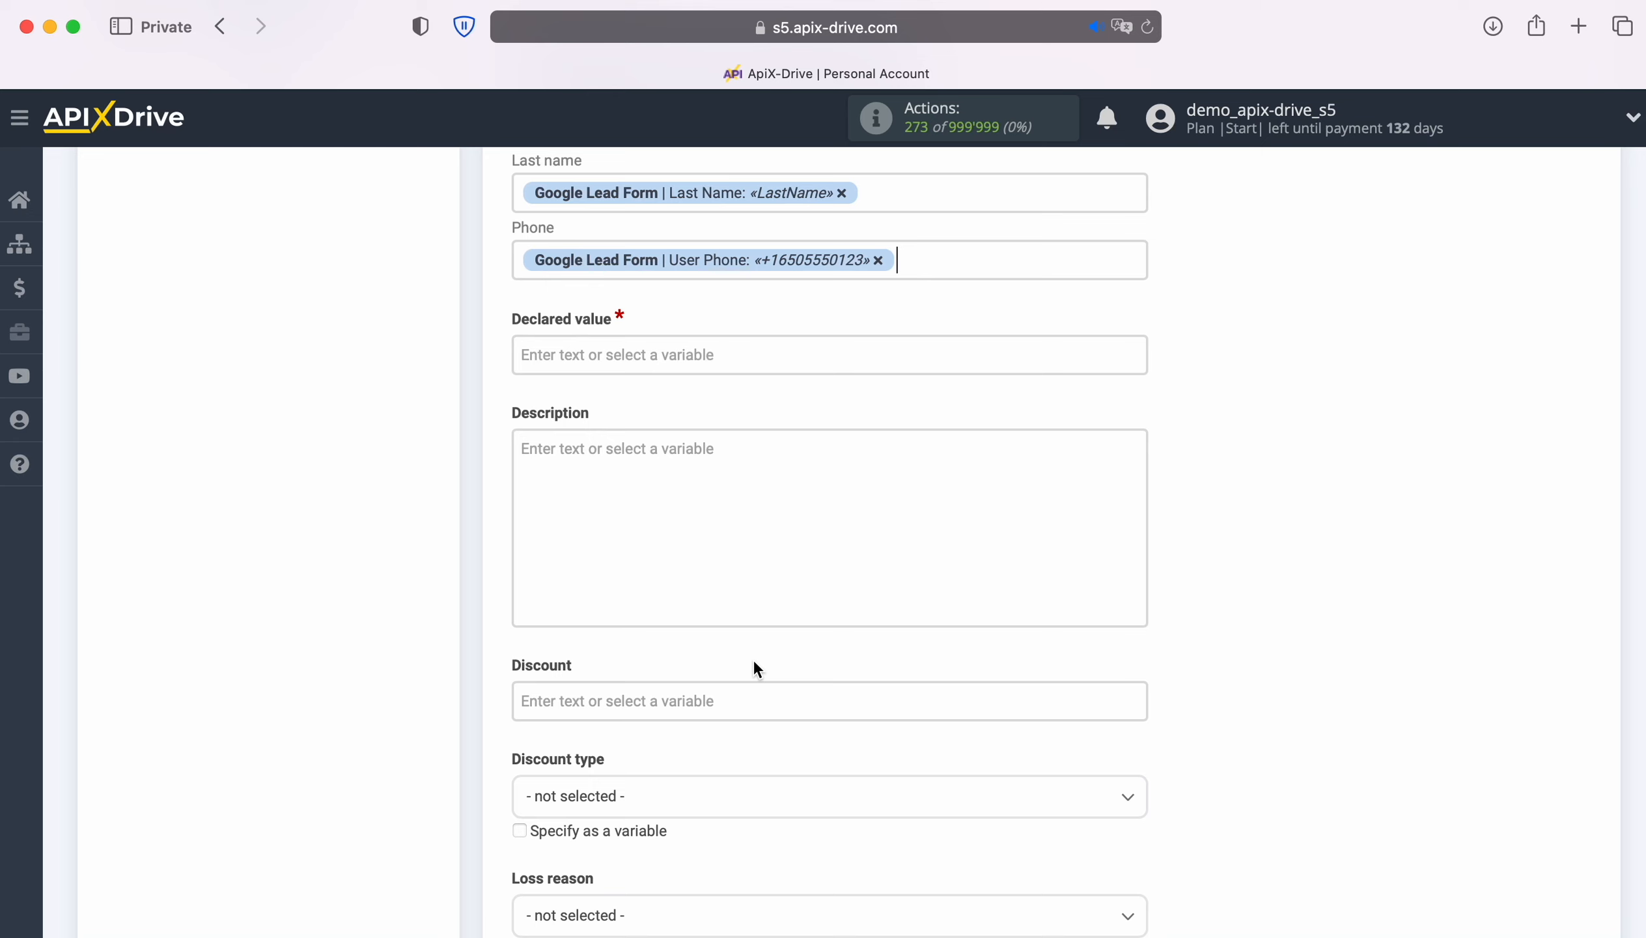
Step: Set the deal's declared value to 100
click(653, 355)
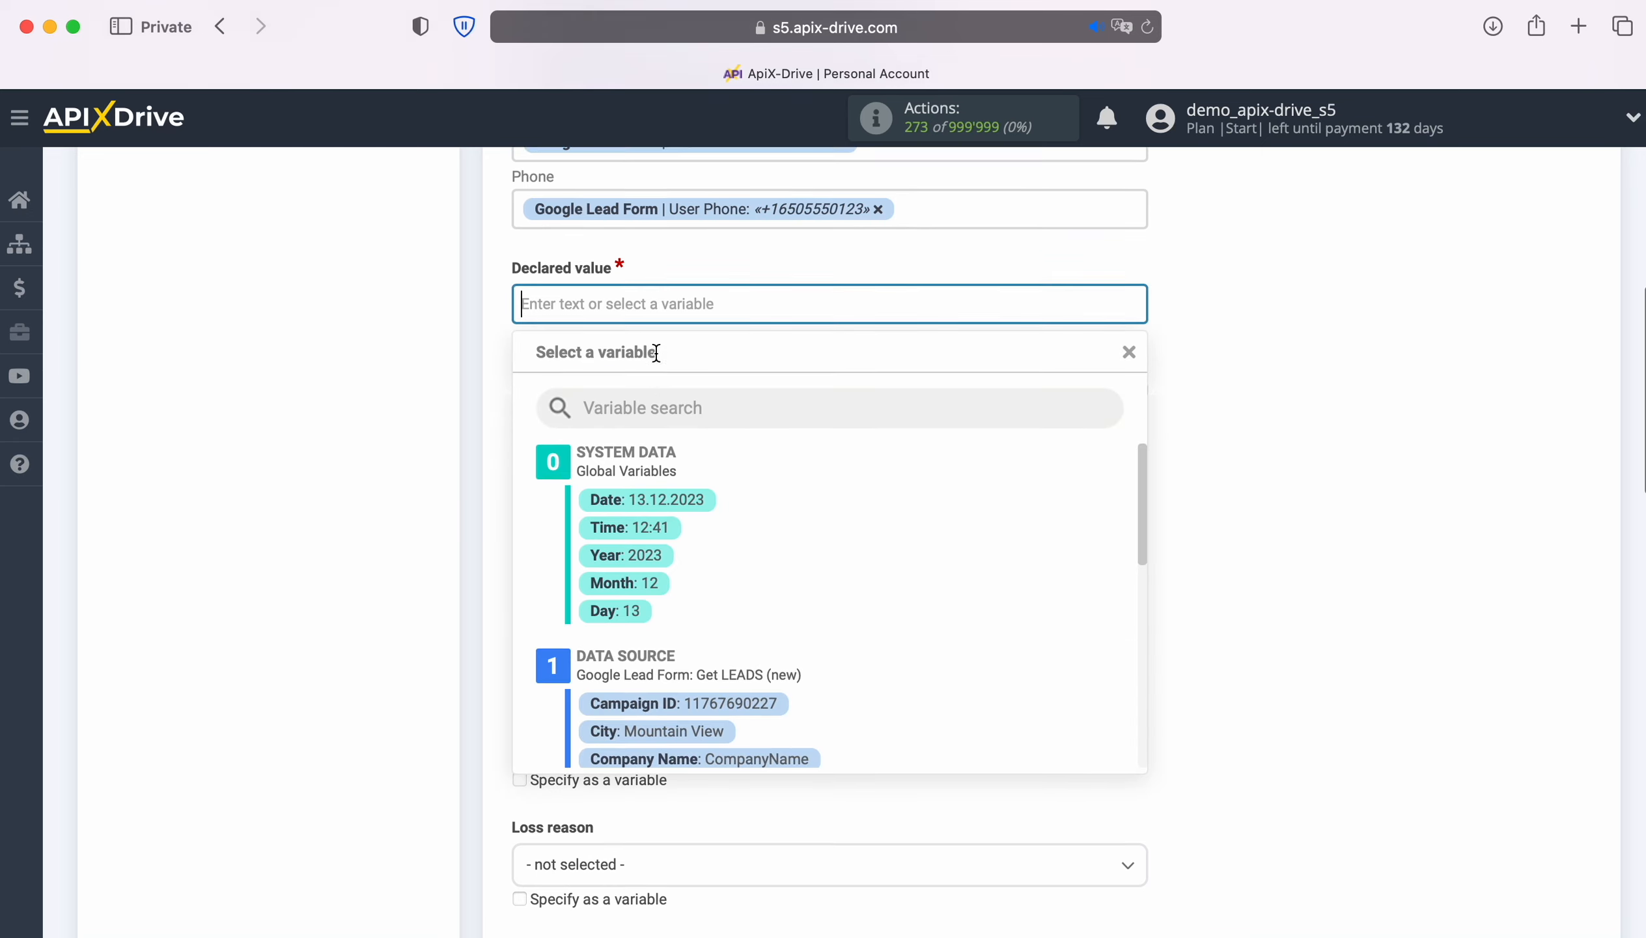
text(100)
click(515, 367)
Step: Start the deal description with 'Date' followed by the current date and time
click(560, 365)
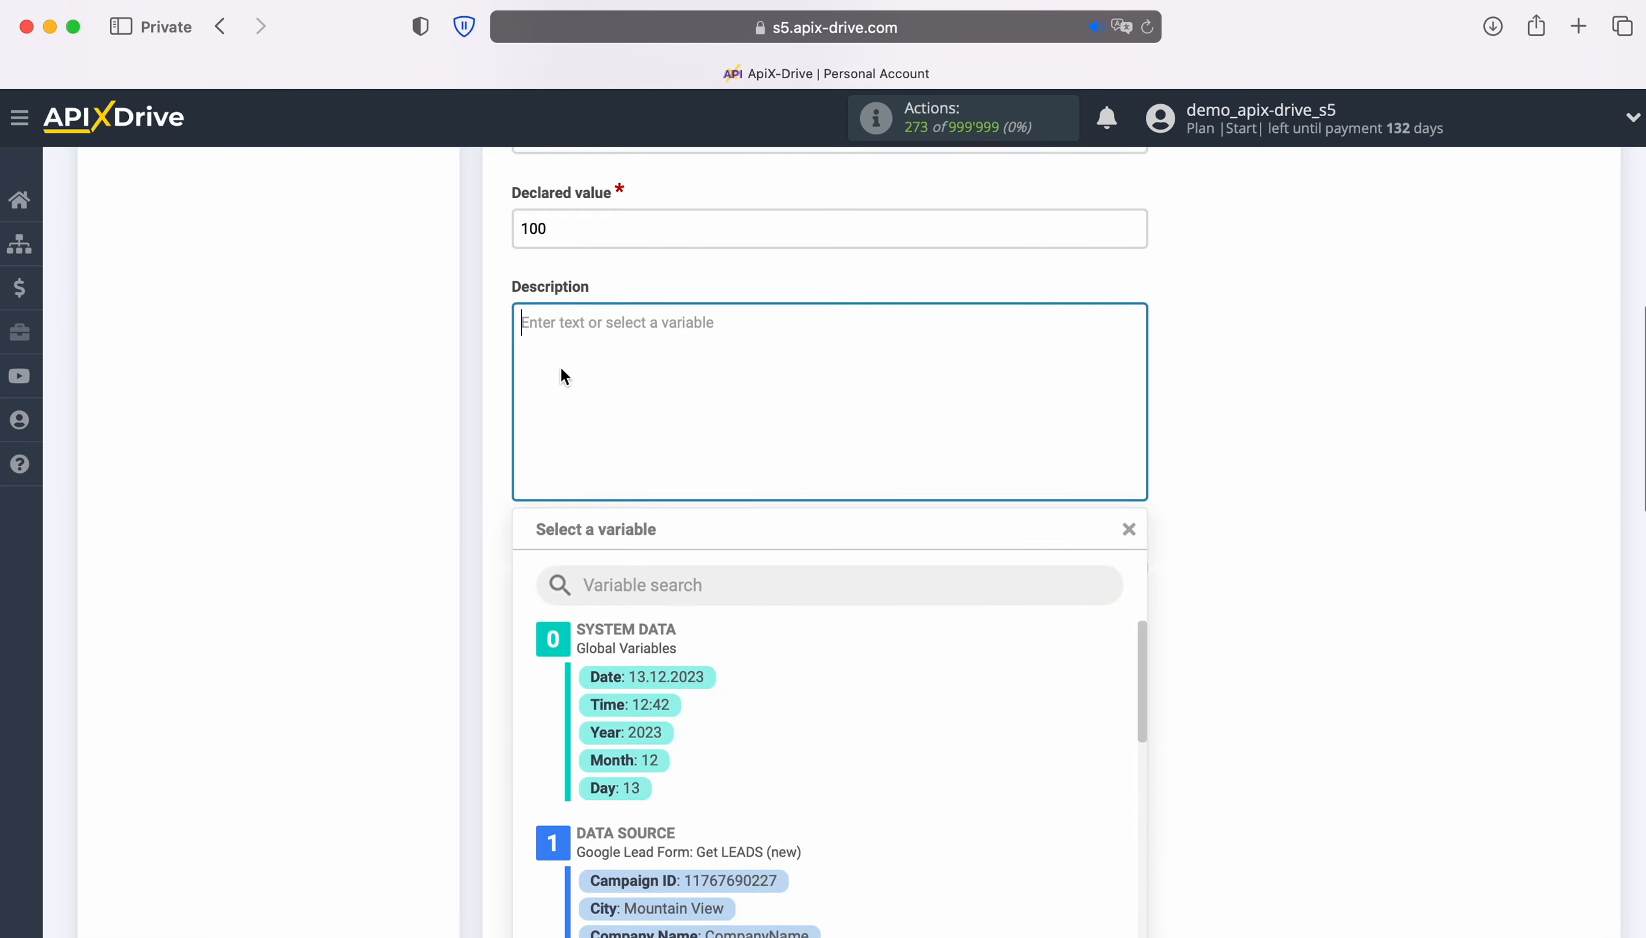
text(Date)
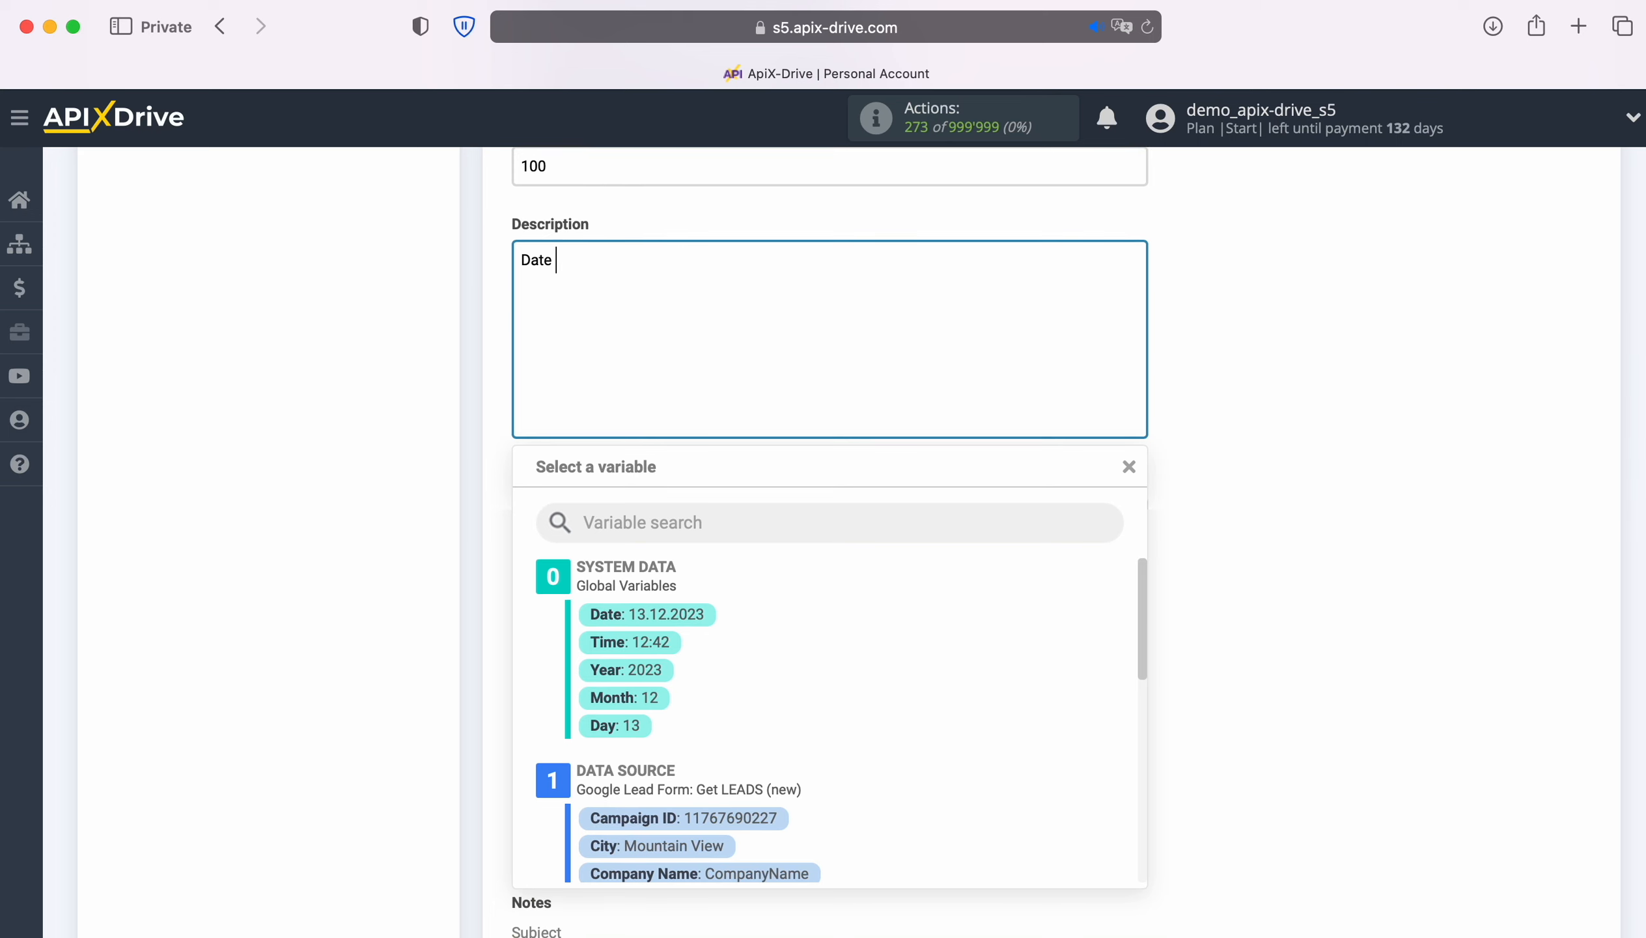
scroll(935, 679, down, 10)
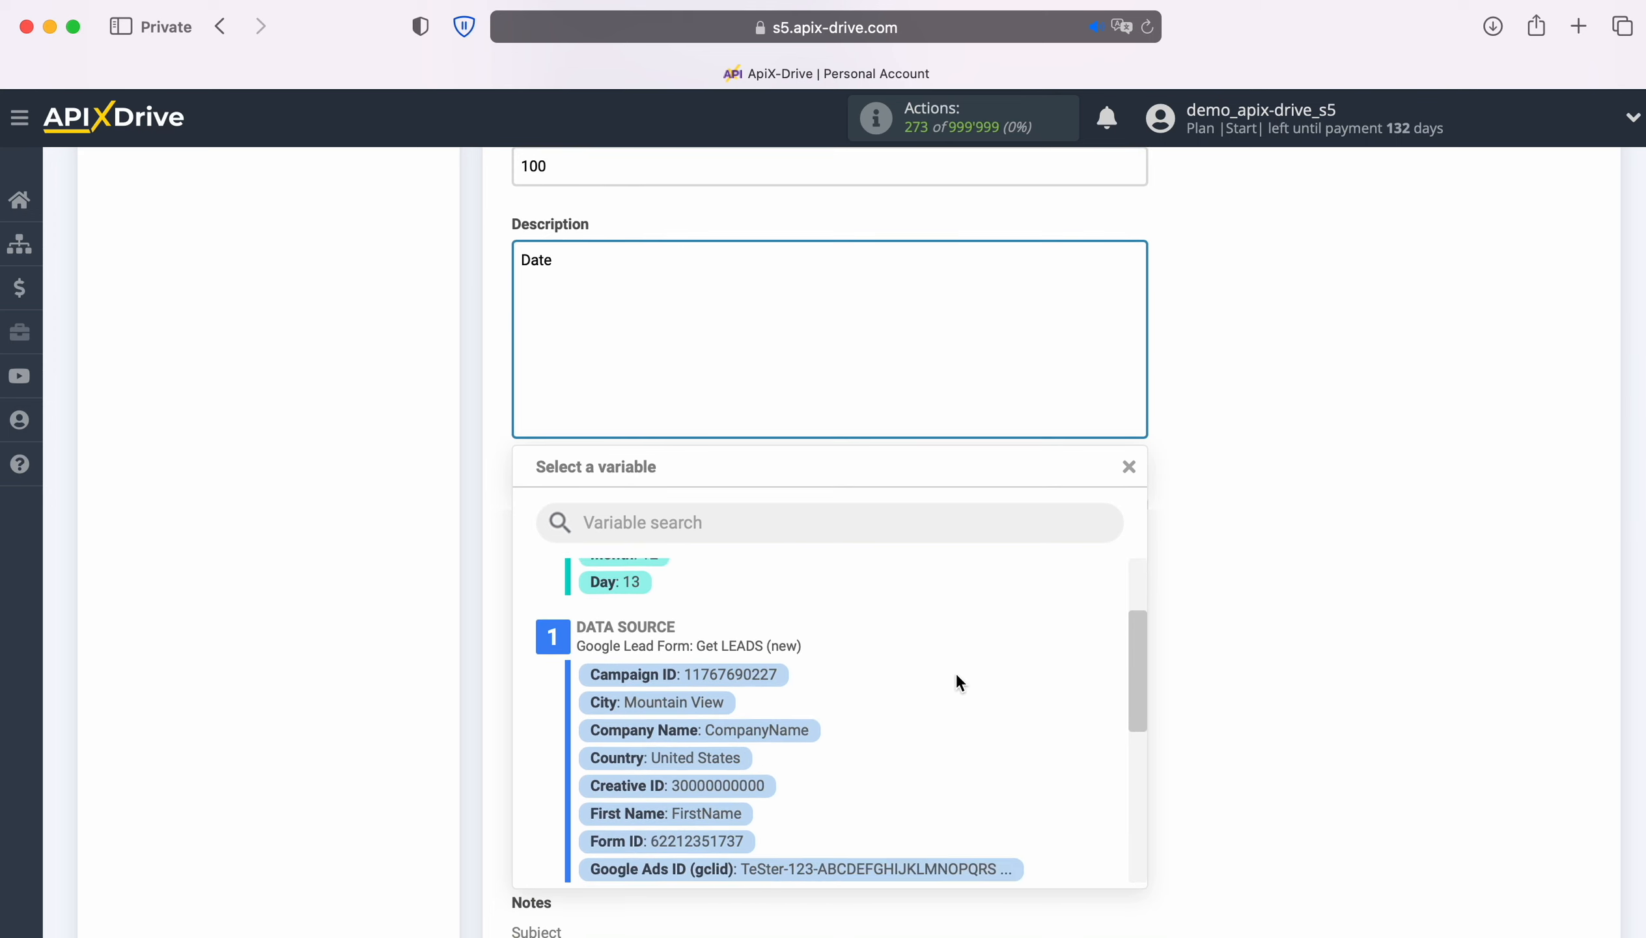
scroll(953, 679, down, 6)
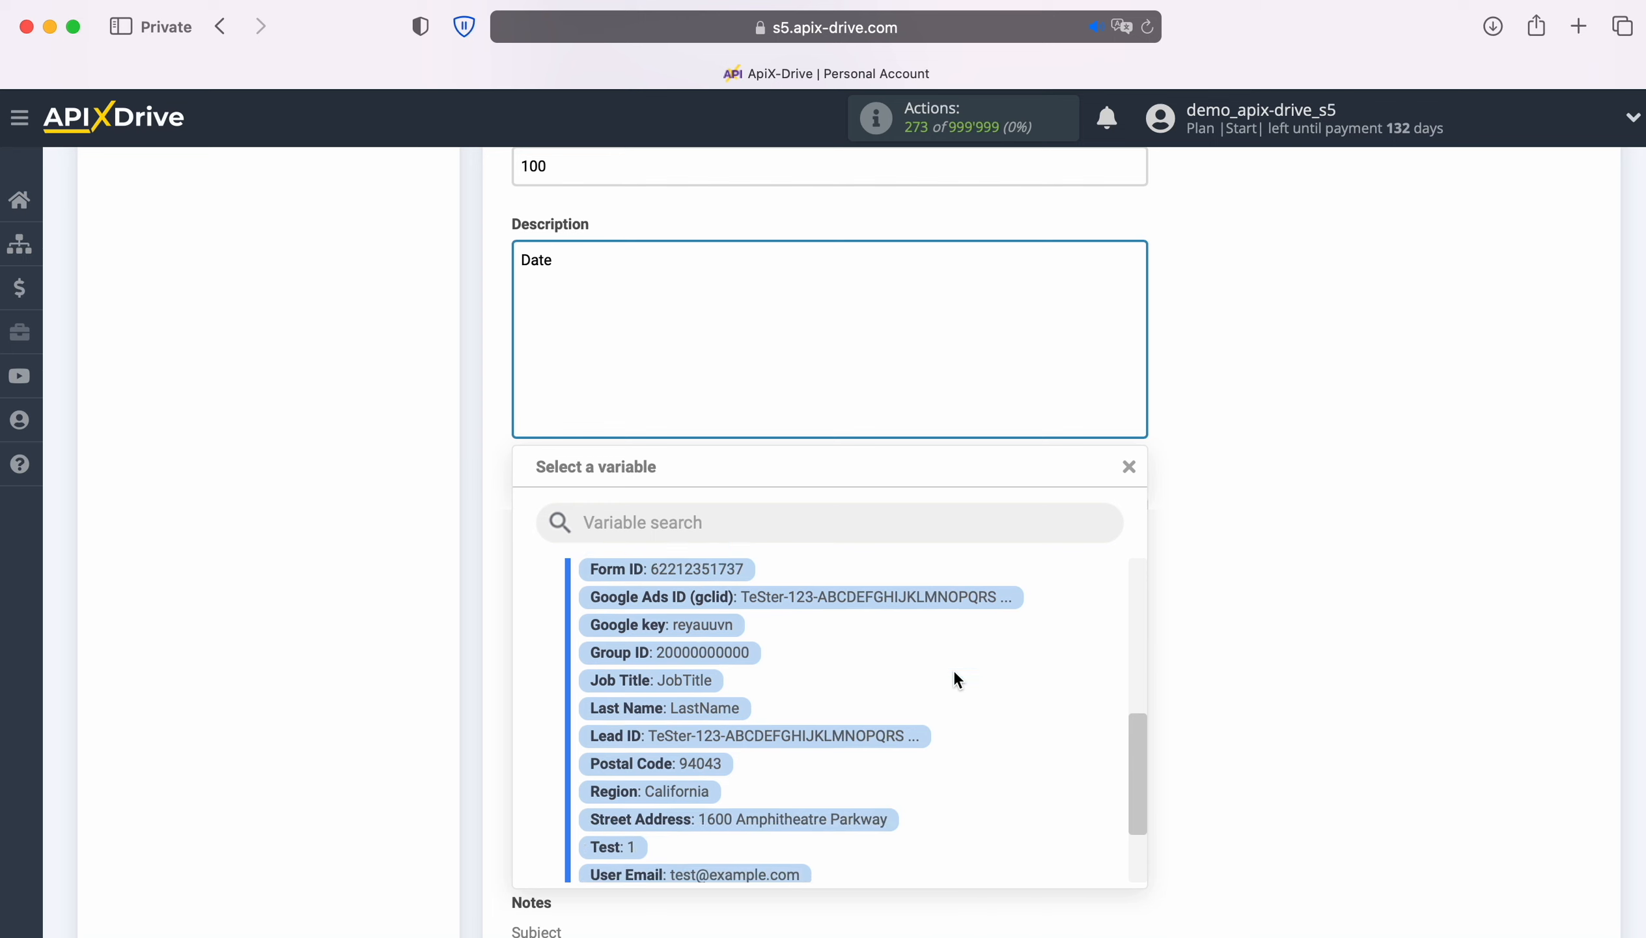
scroll(953, 670, up, 15)
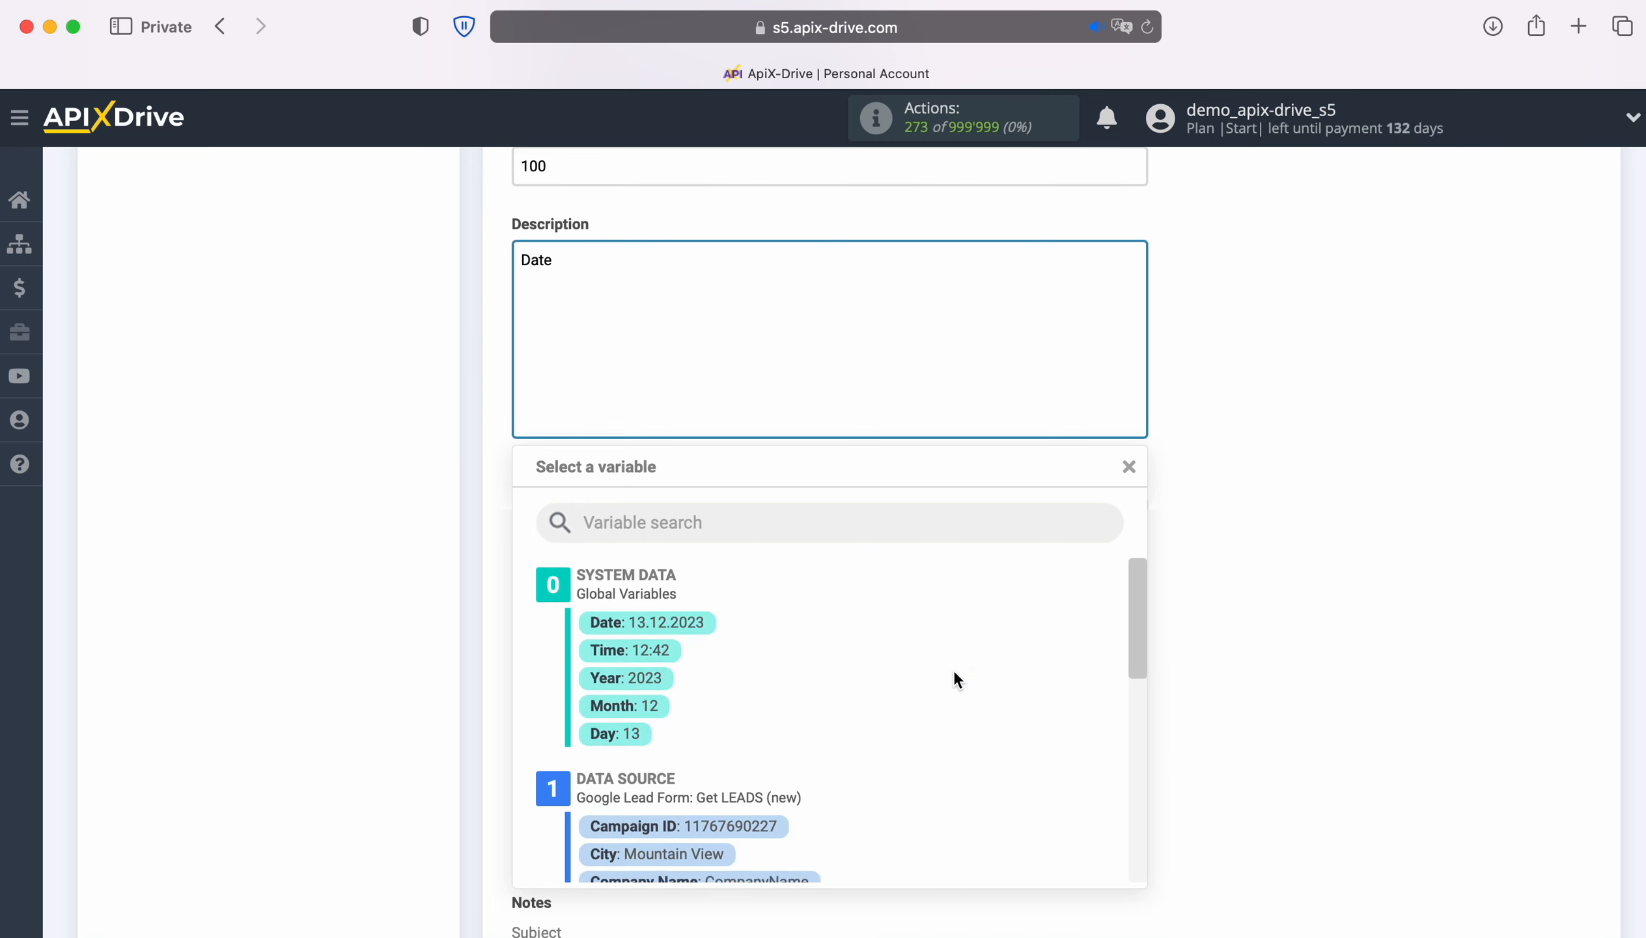
click(702, 624)
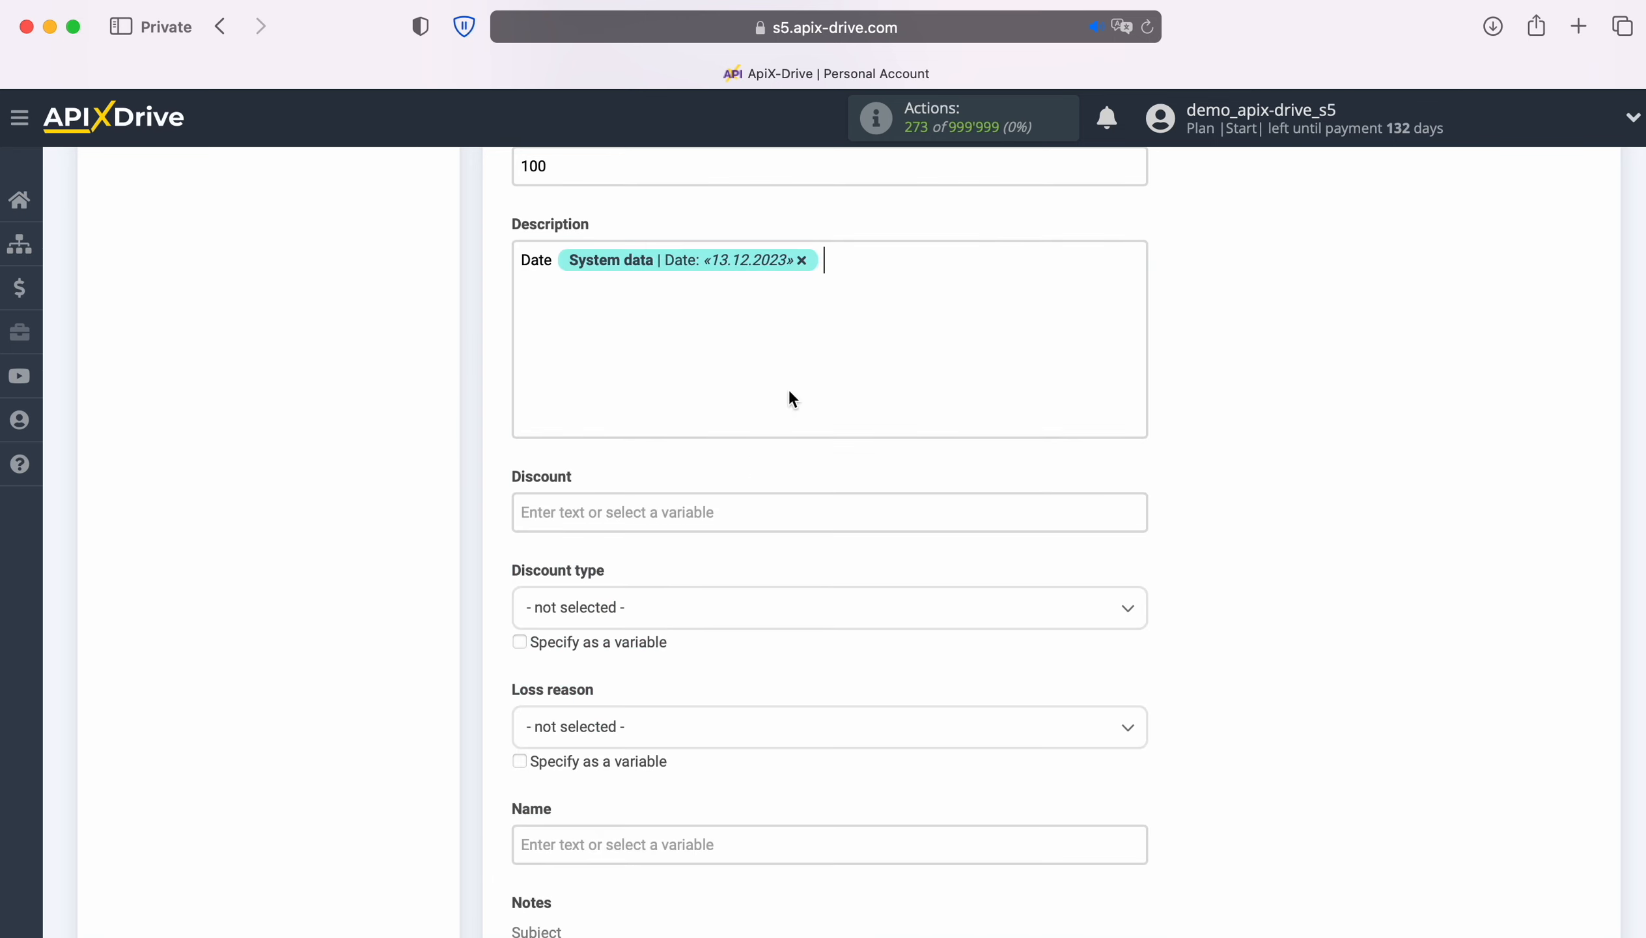
click(908, 248)
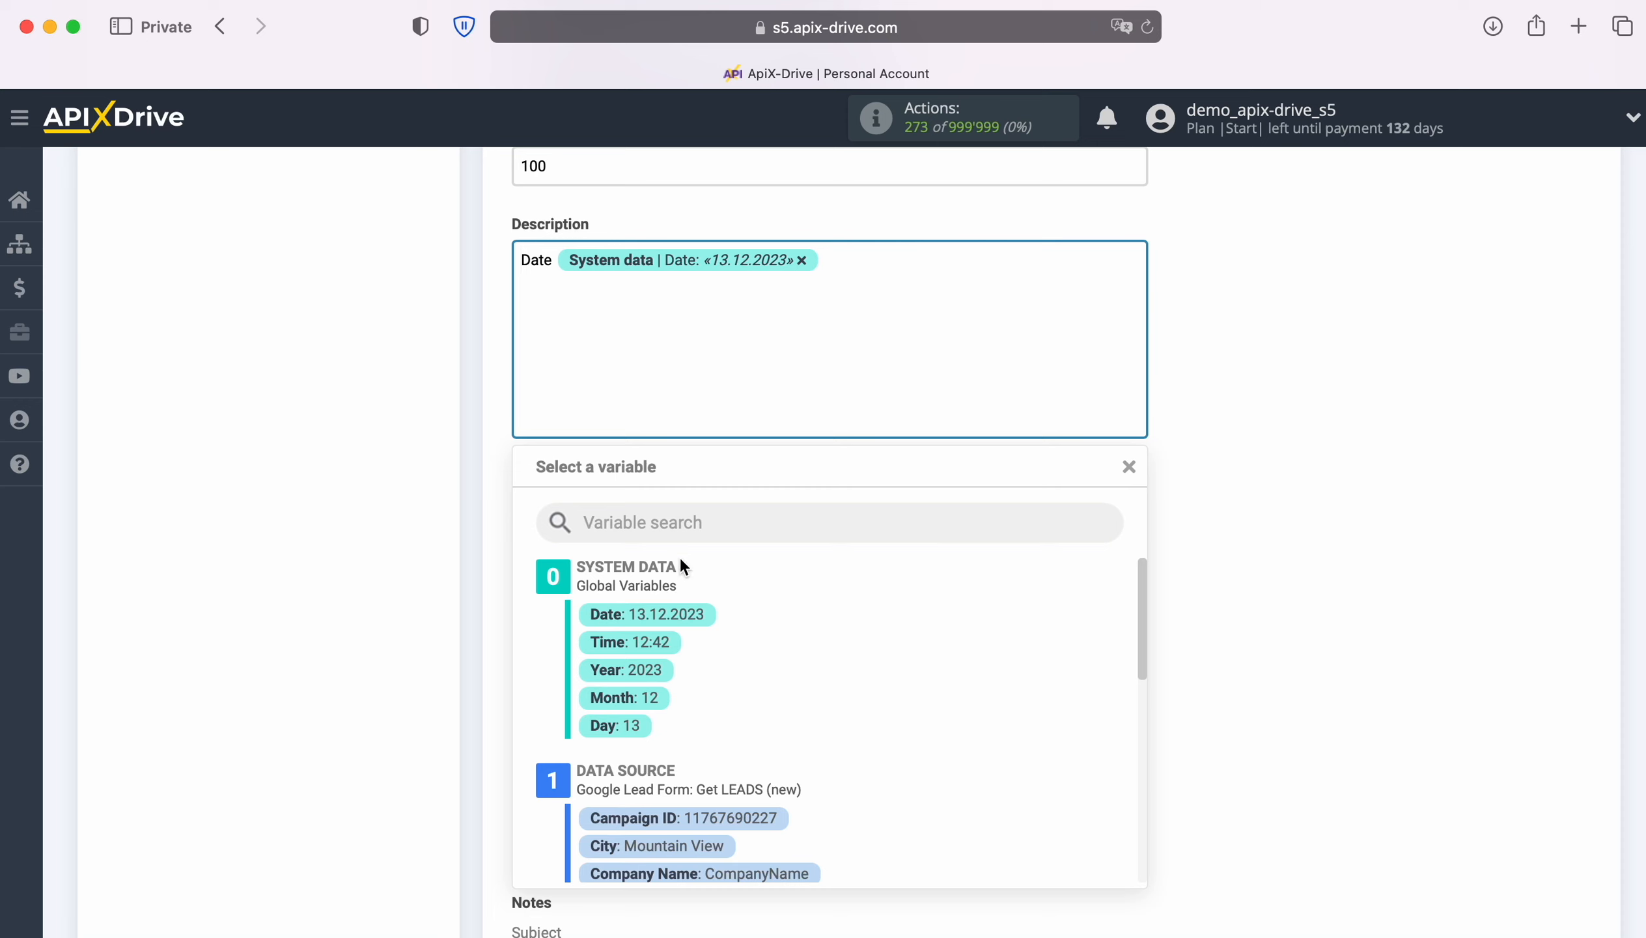
click(662, 641)
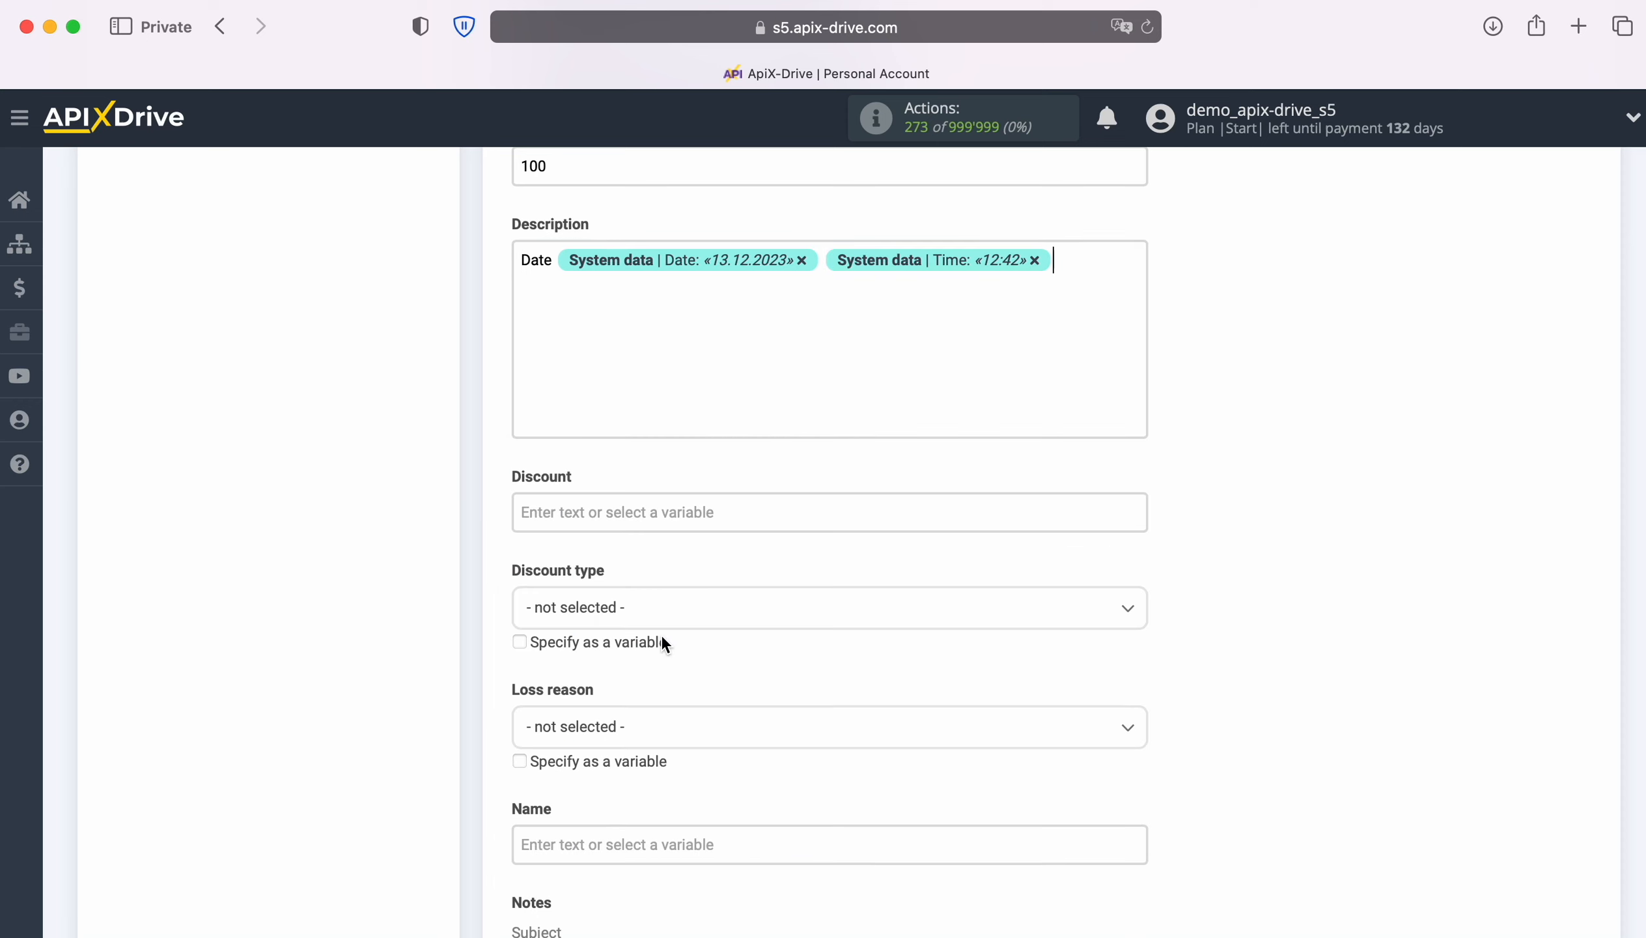
Step: Add a 'Form' line to the description with the lead's Form ID
text(Form)
click(619, 302)
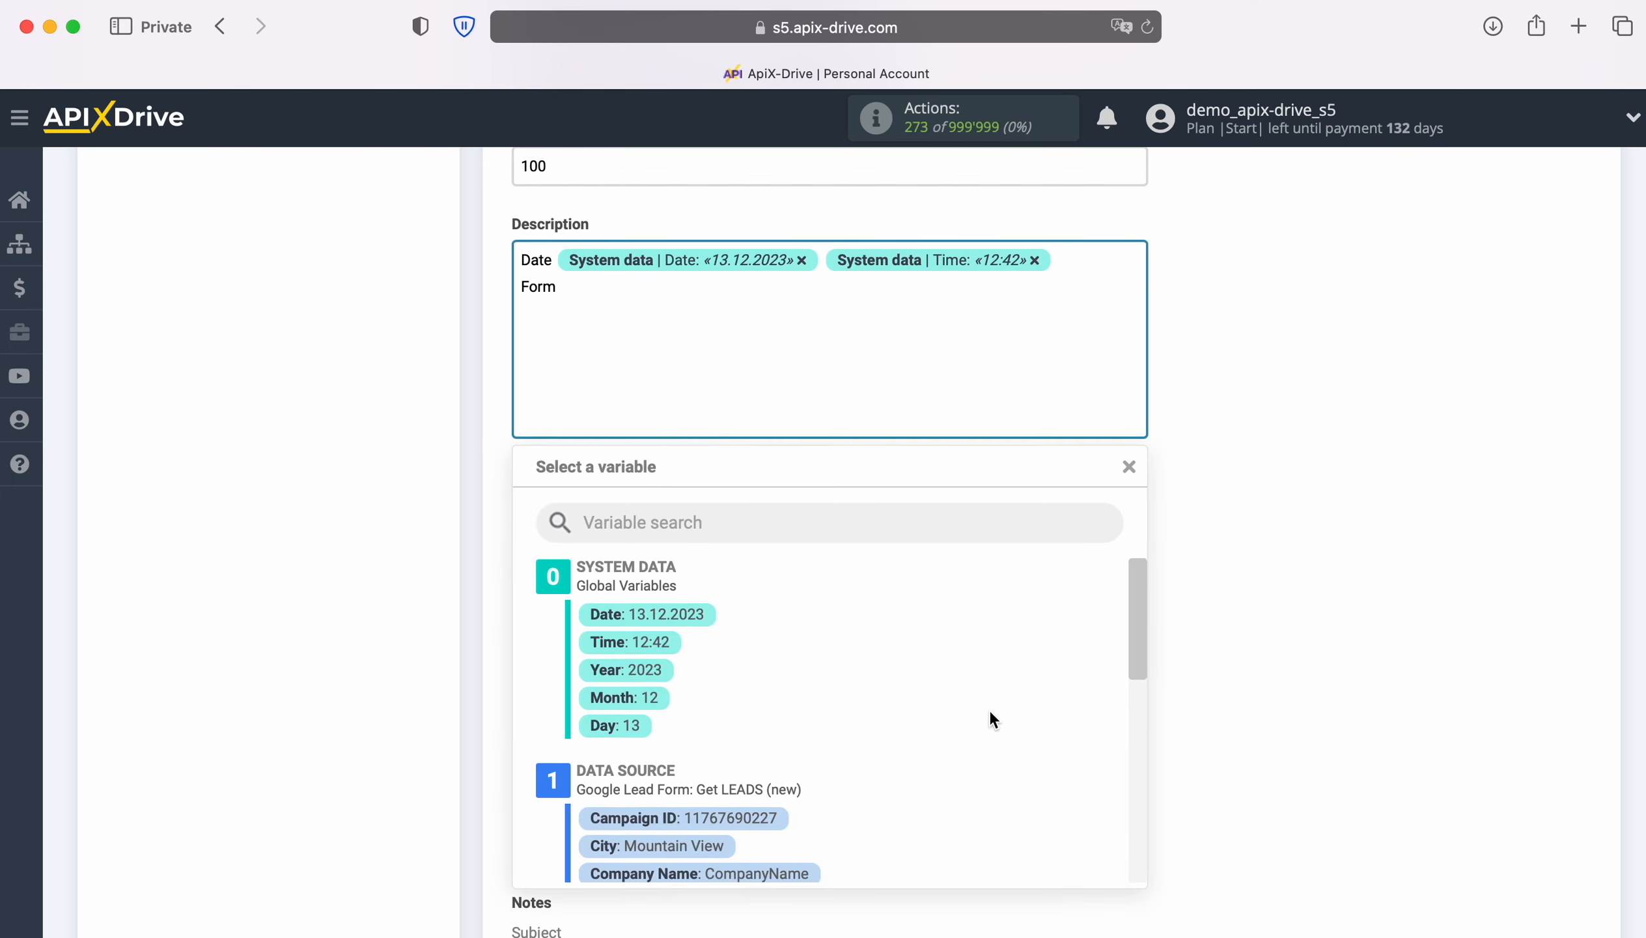
scroll(990, 707, down, 2)
scroll(992, 705, down, 3)
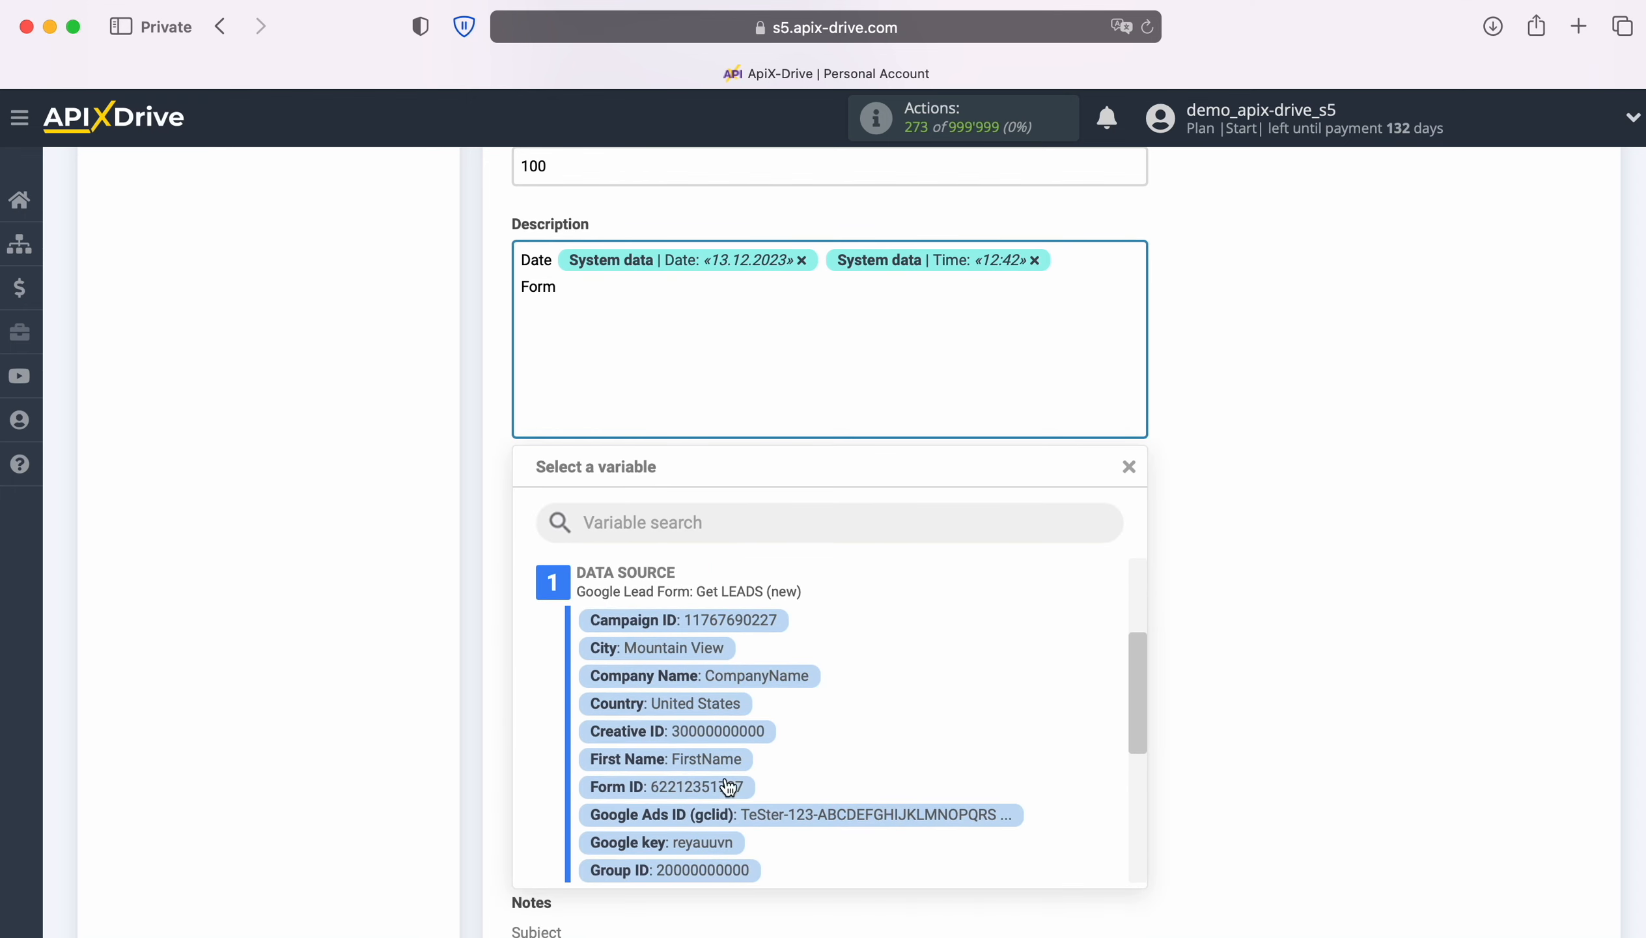
click(688, 789)
scroll(1213, 688, down, 3)
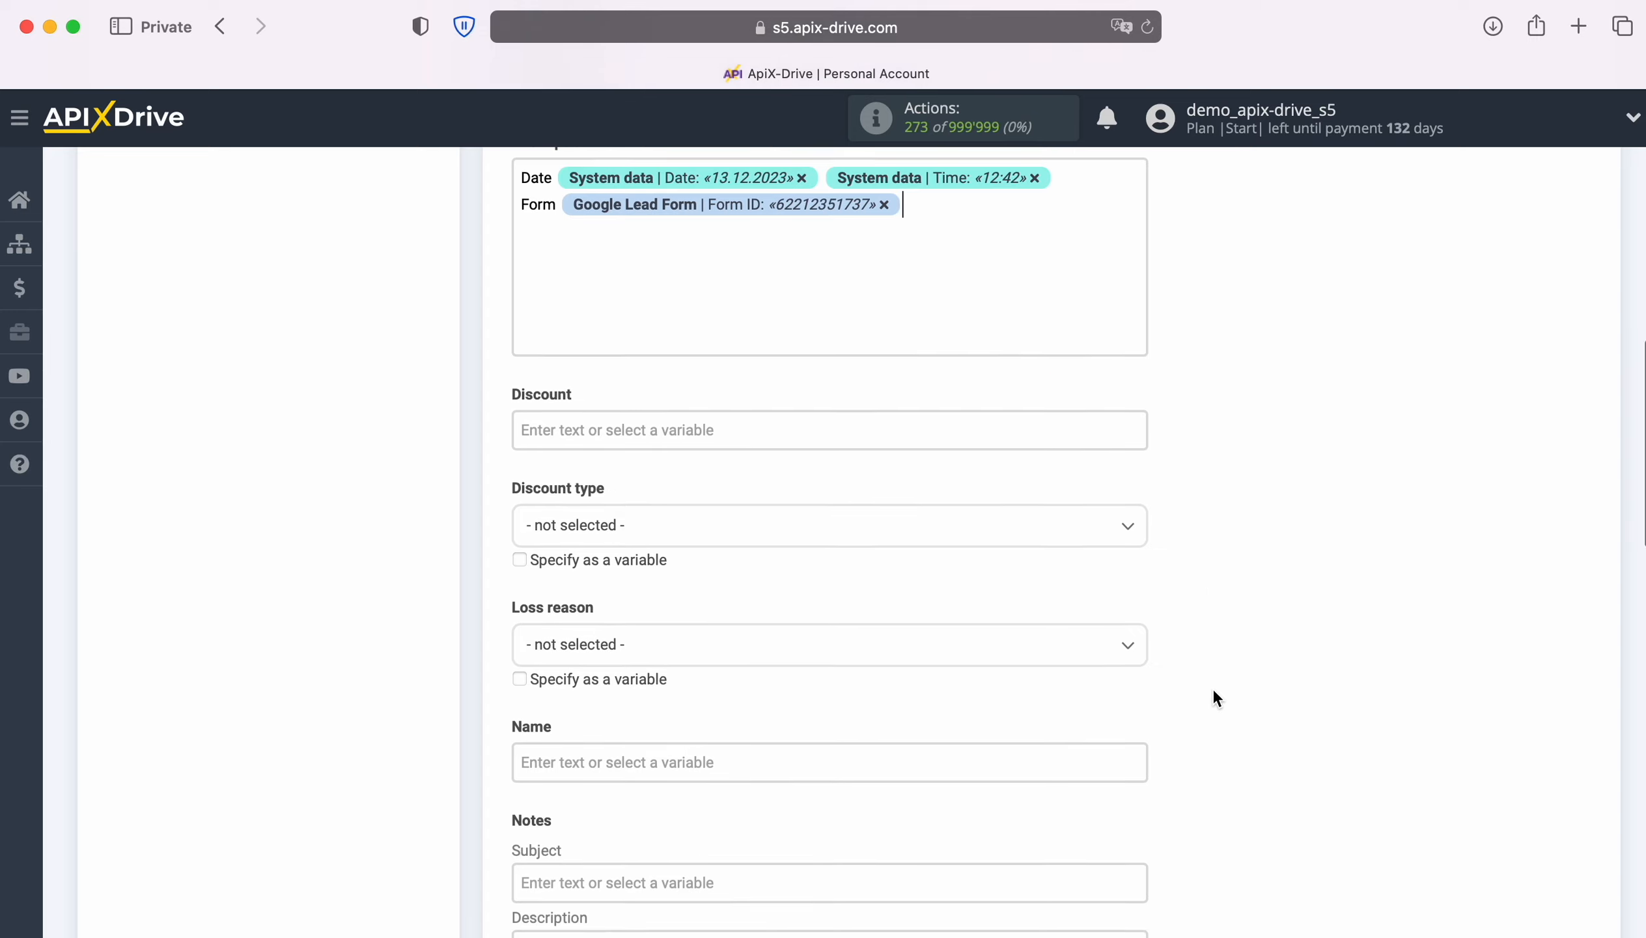
scroll(1213, 688, down, 3)
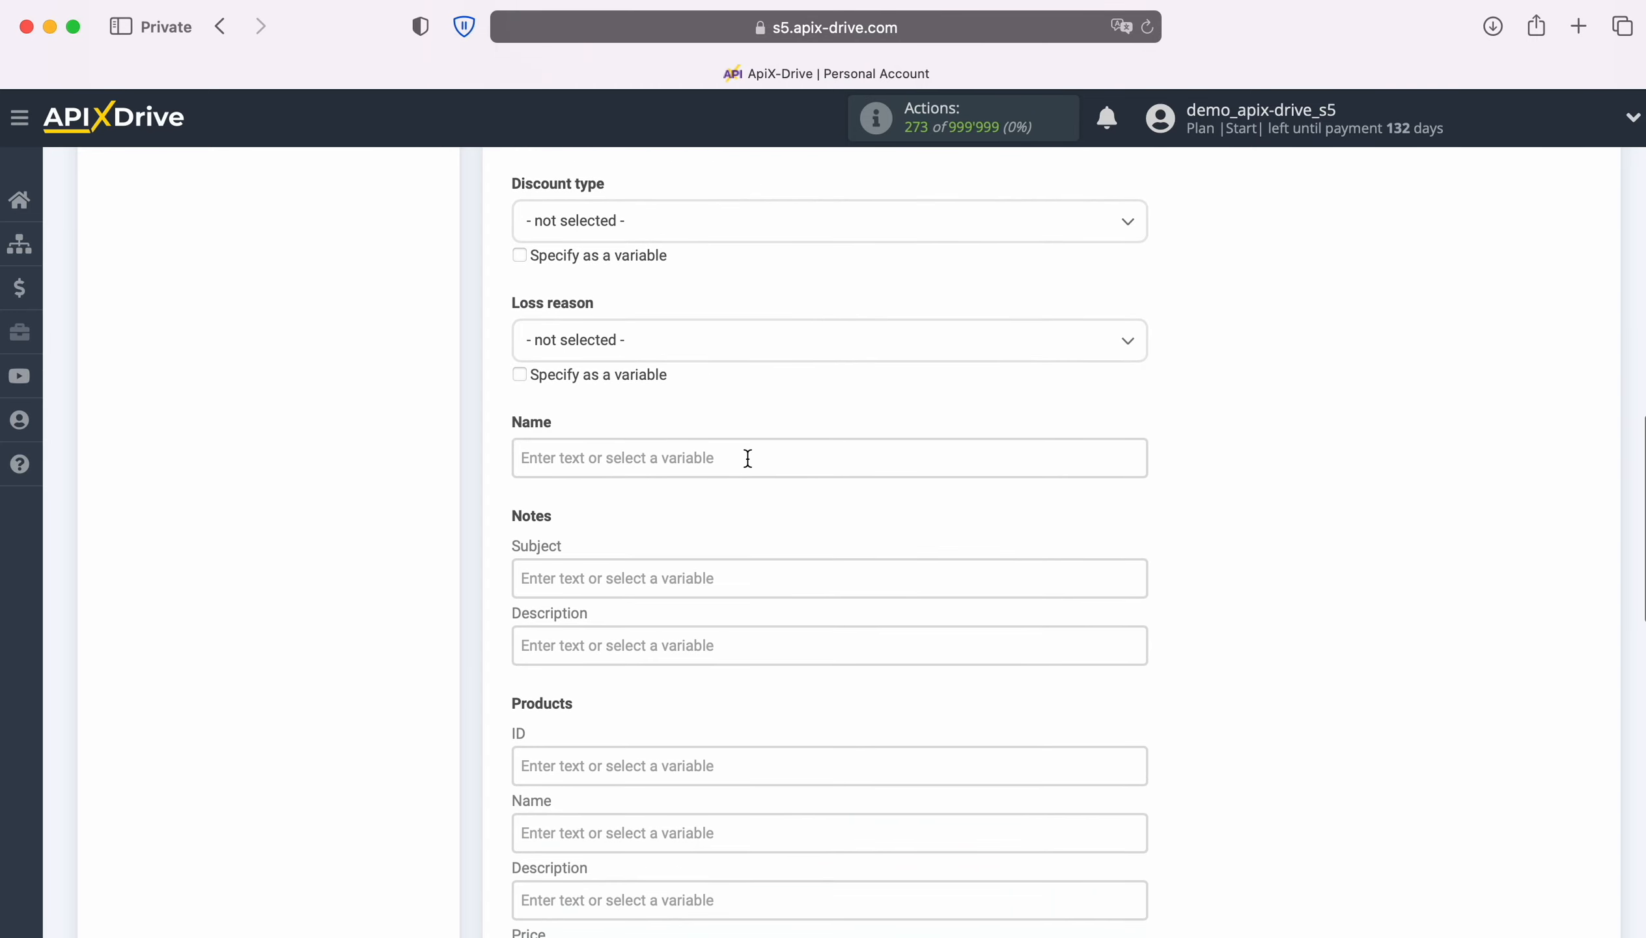
Step: Name the deal 'New Lead from Google Lead Form' plus the First Name and Last Name variables
click(733, 455)
text(New )
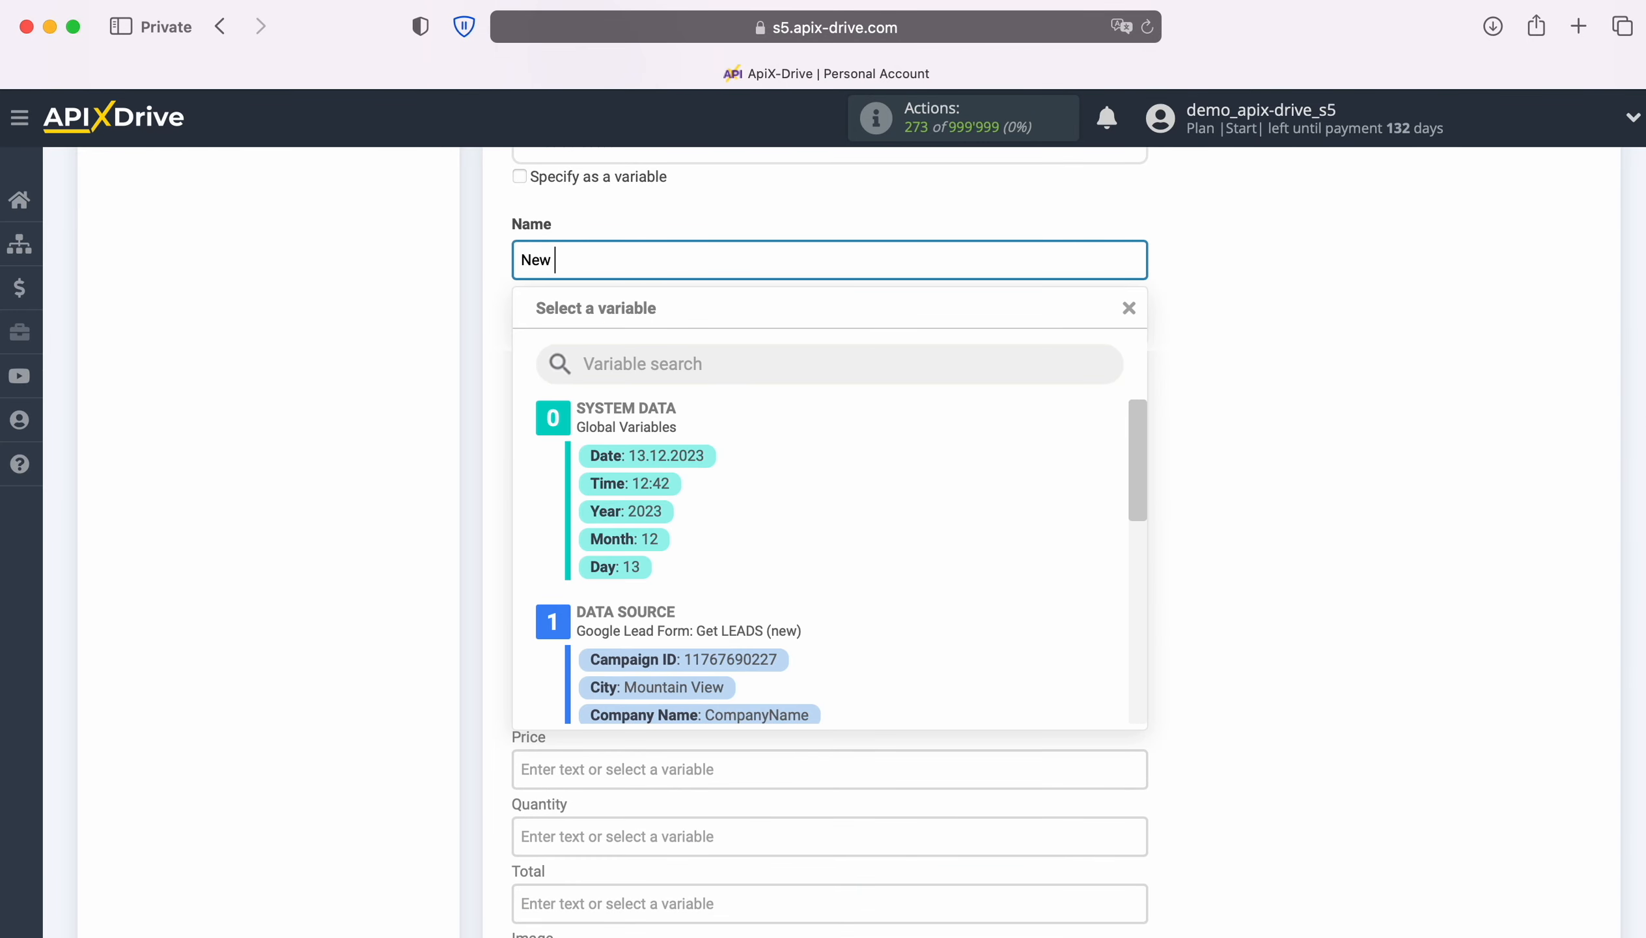
text(Lead from Googlw)
key(BackSpace)
text(e Lead Form)
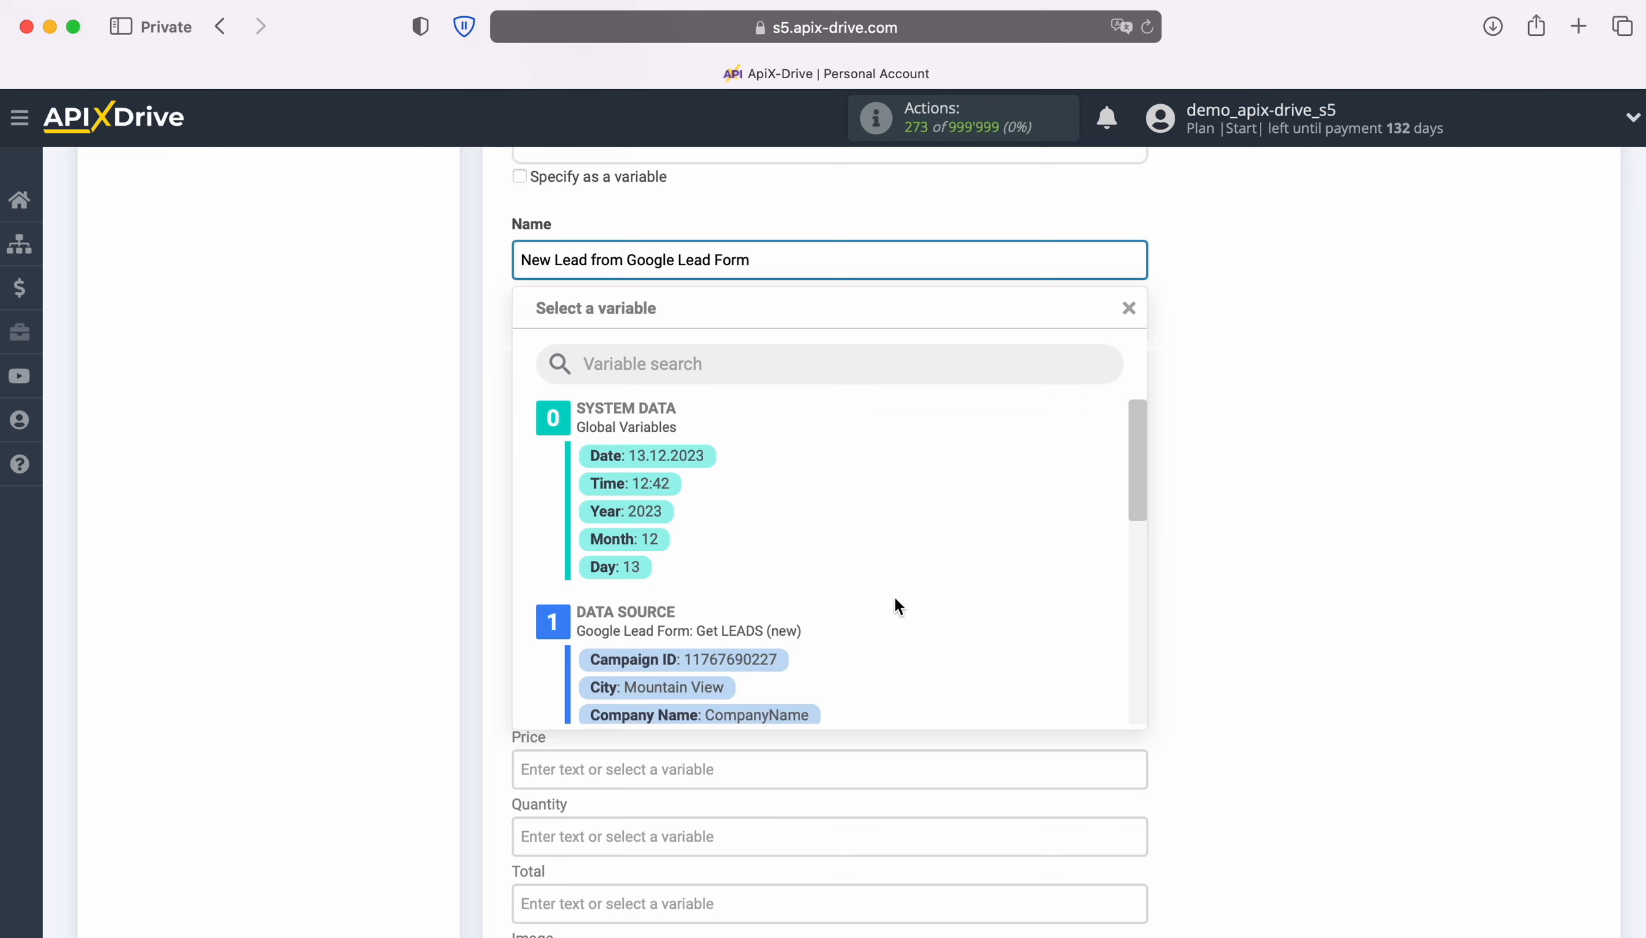
scroll(916, 588, down, 5)
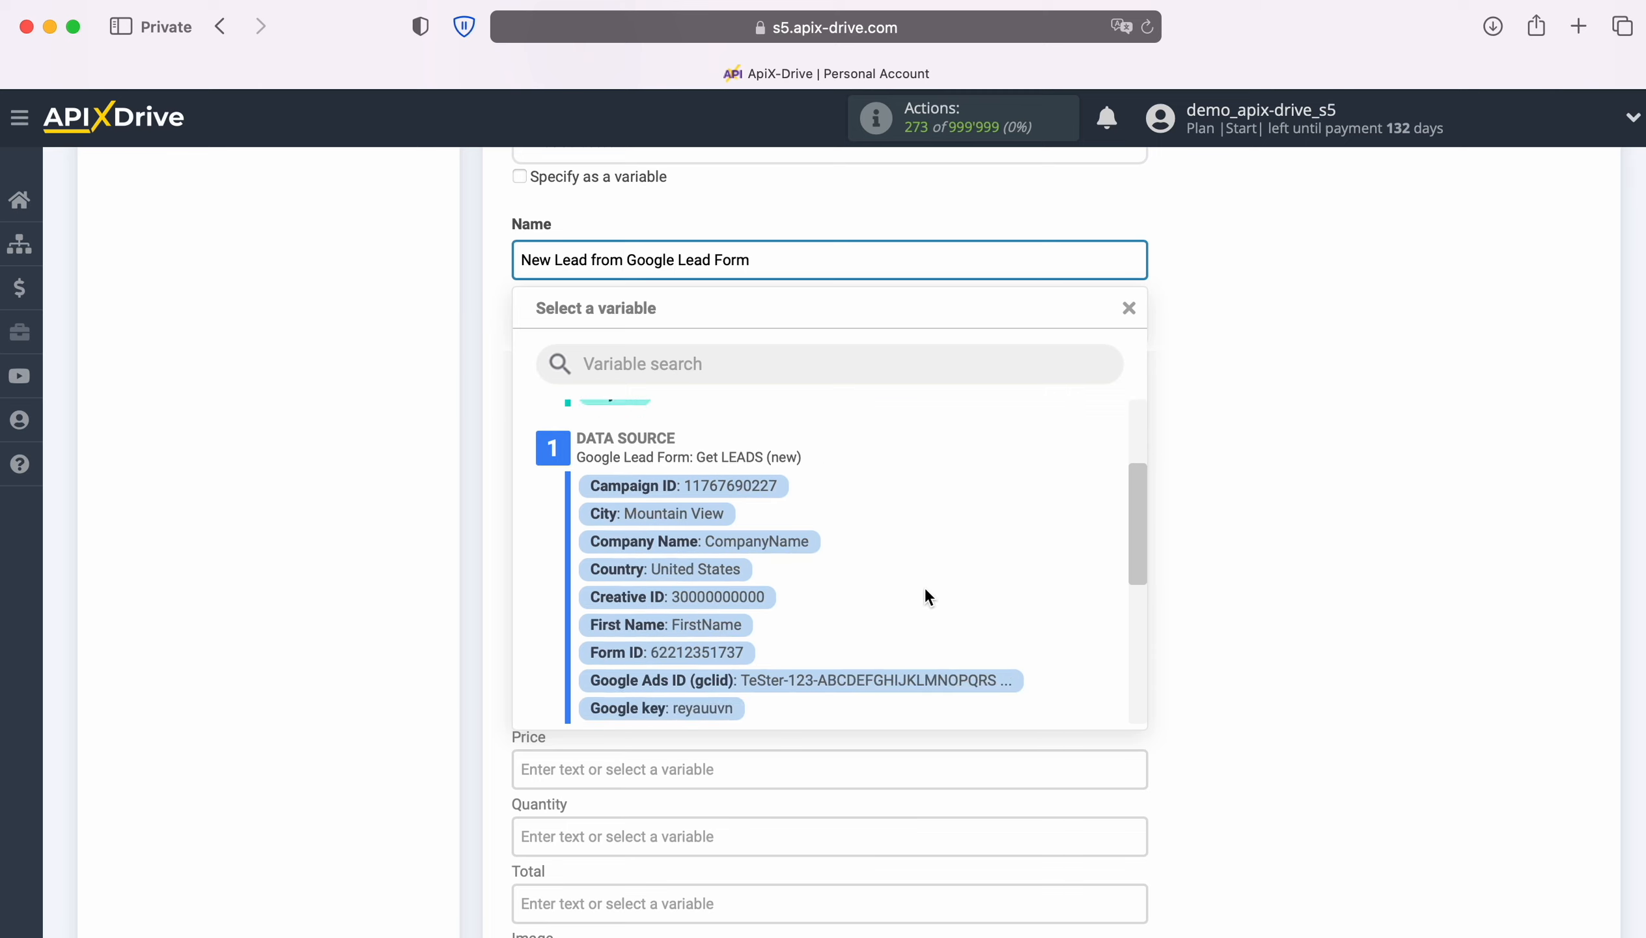
click(727, 592)
click(1121, 267)
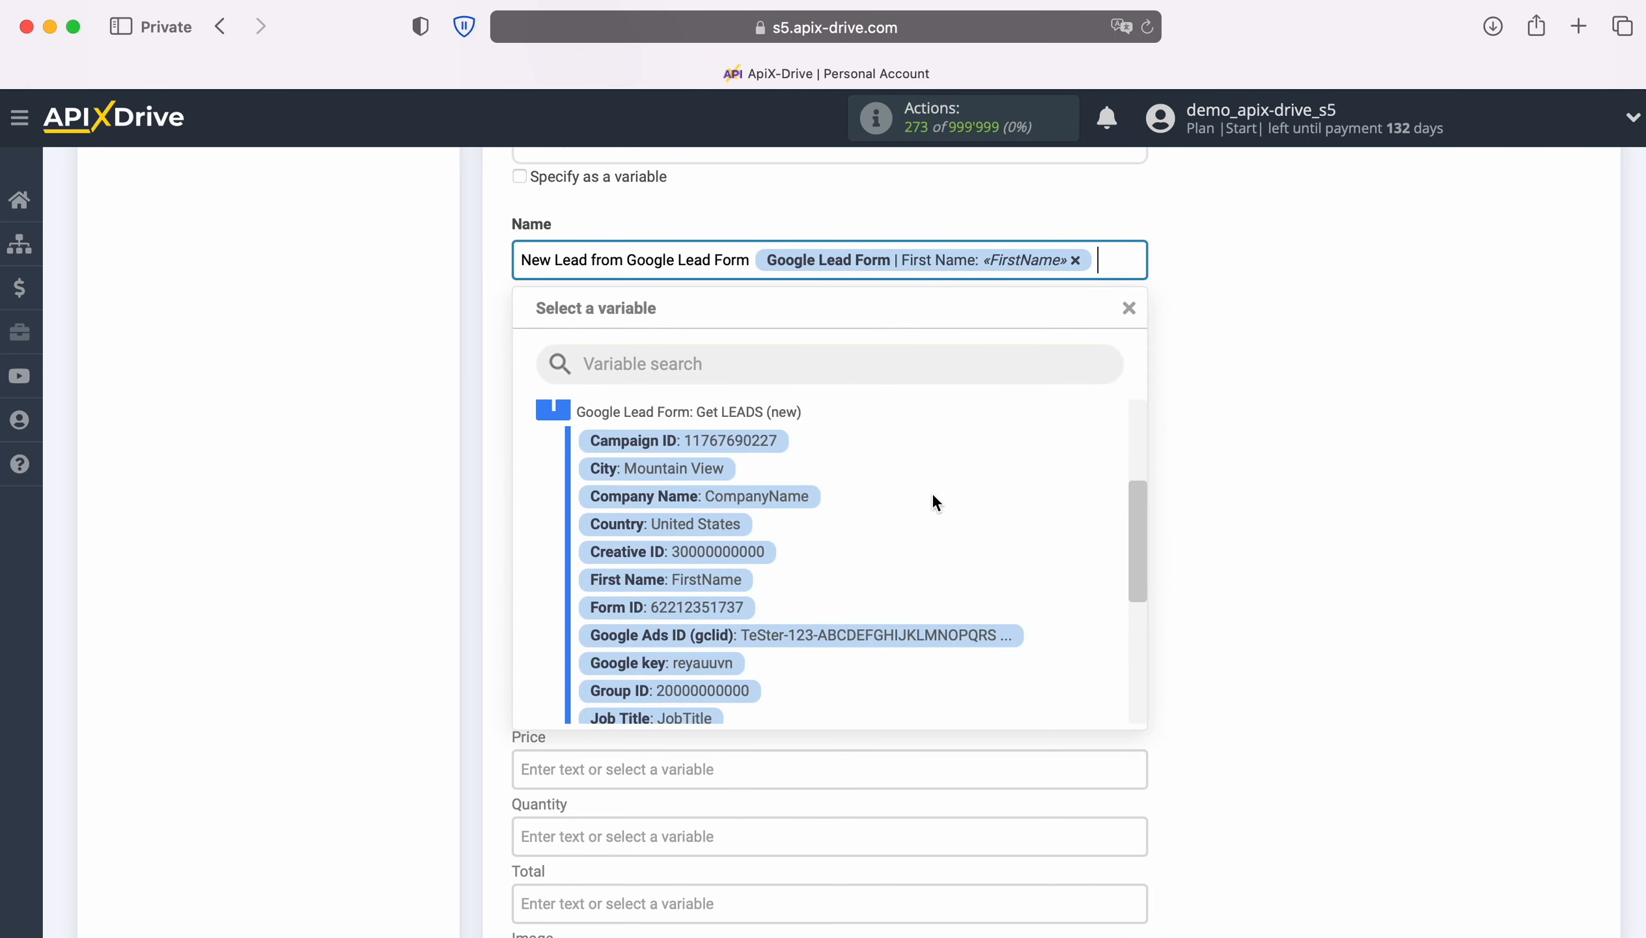
scroll(863, 585, down, 3)
click(725, 629)
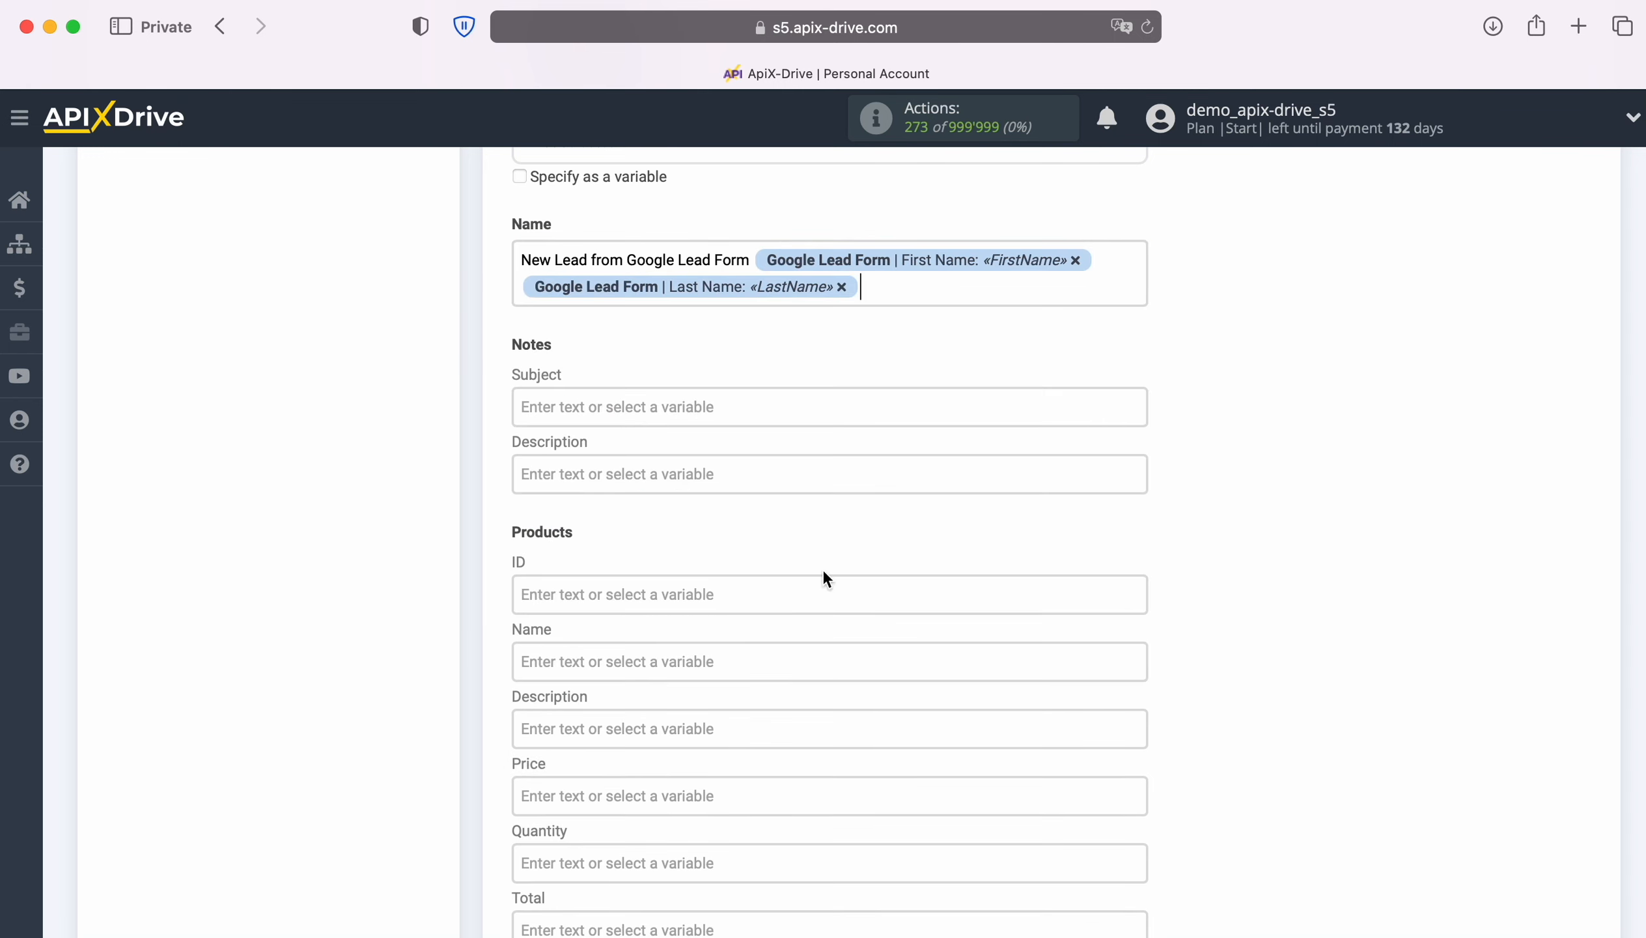
scroll(966, 565, down, 3)
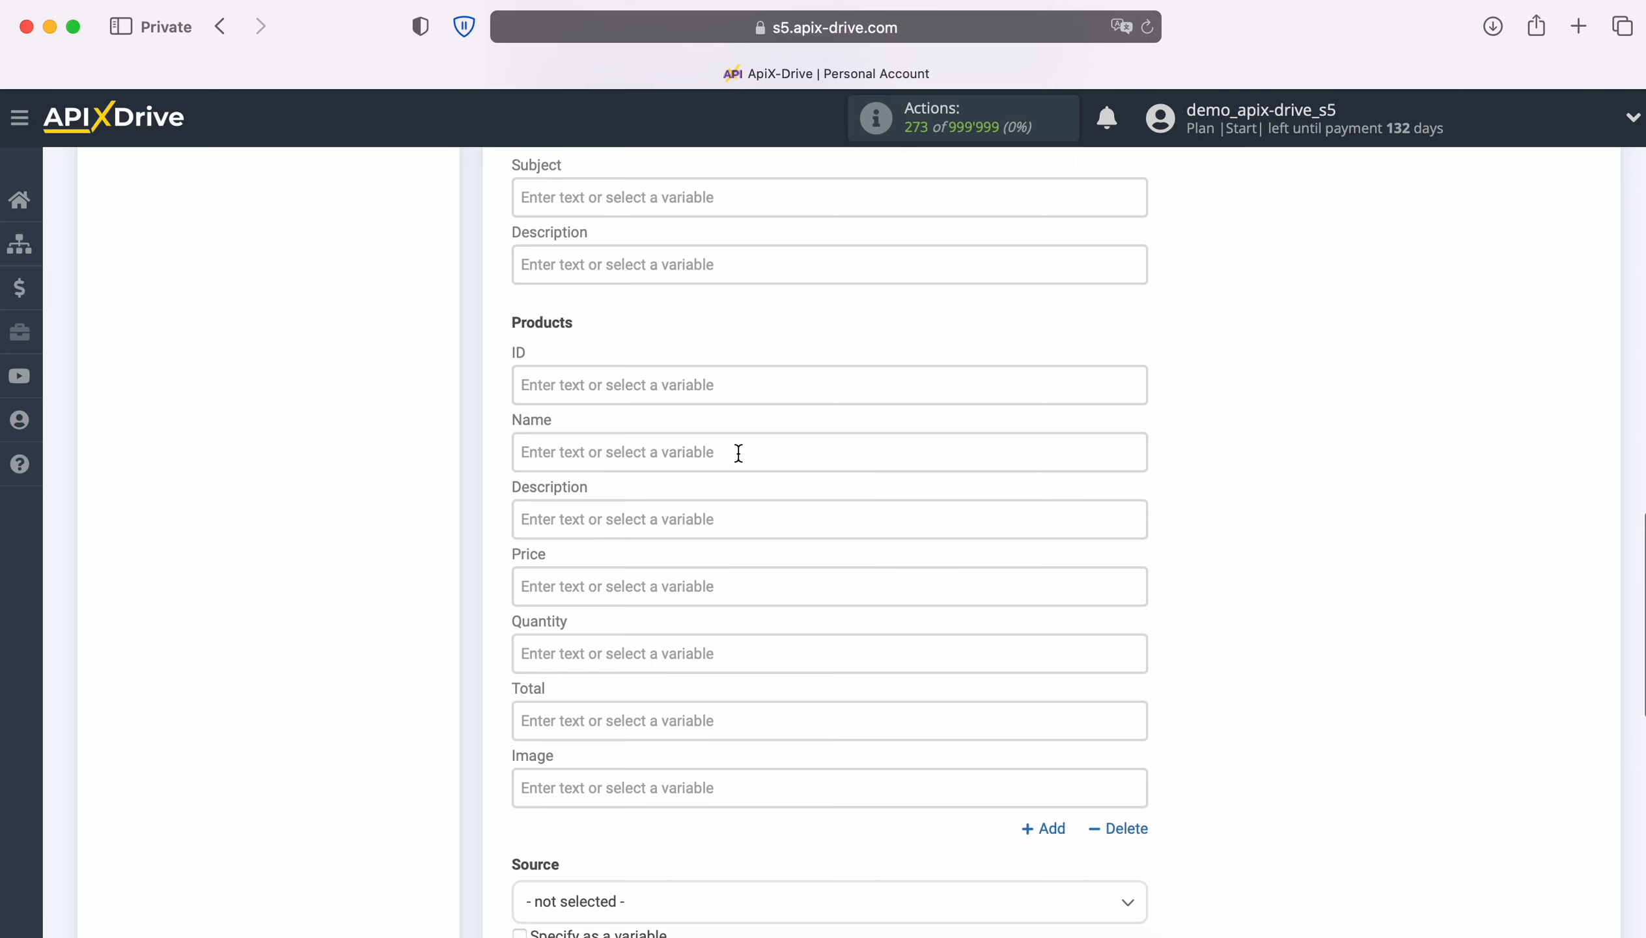
Step: Add product iPhone 4s with price 100, quantity 1 and total 100
click(738, 452)
text(iPho)
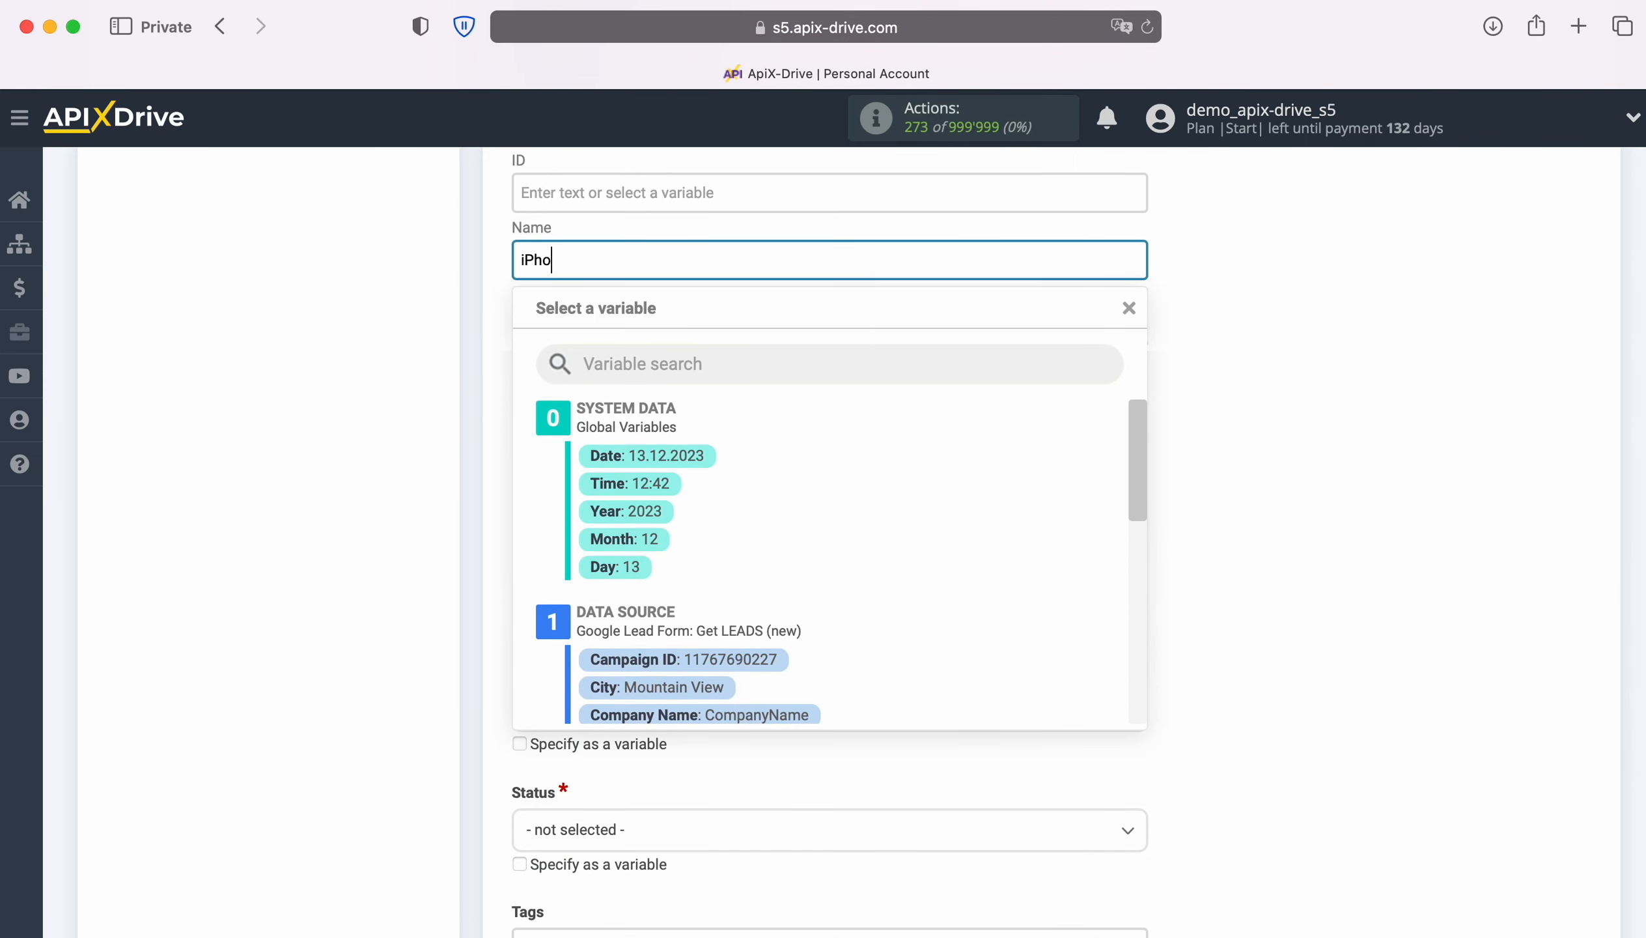
text(ne 4s)
click(414, 465)
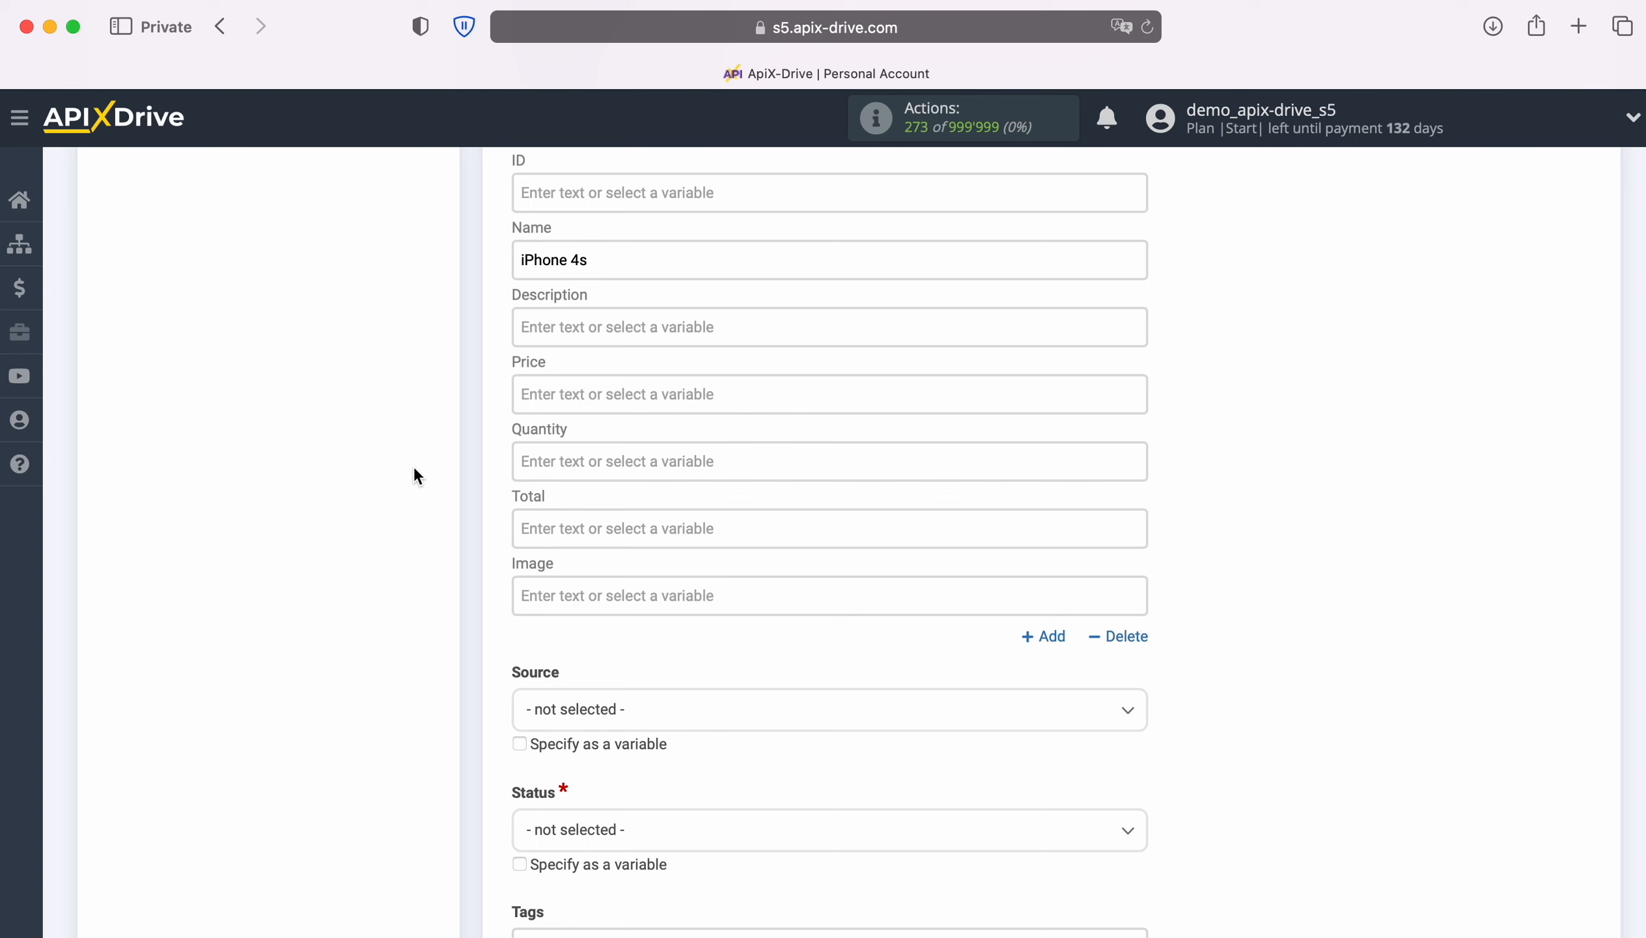
click(577, 403)
text(100)
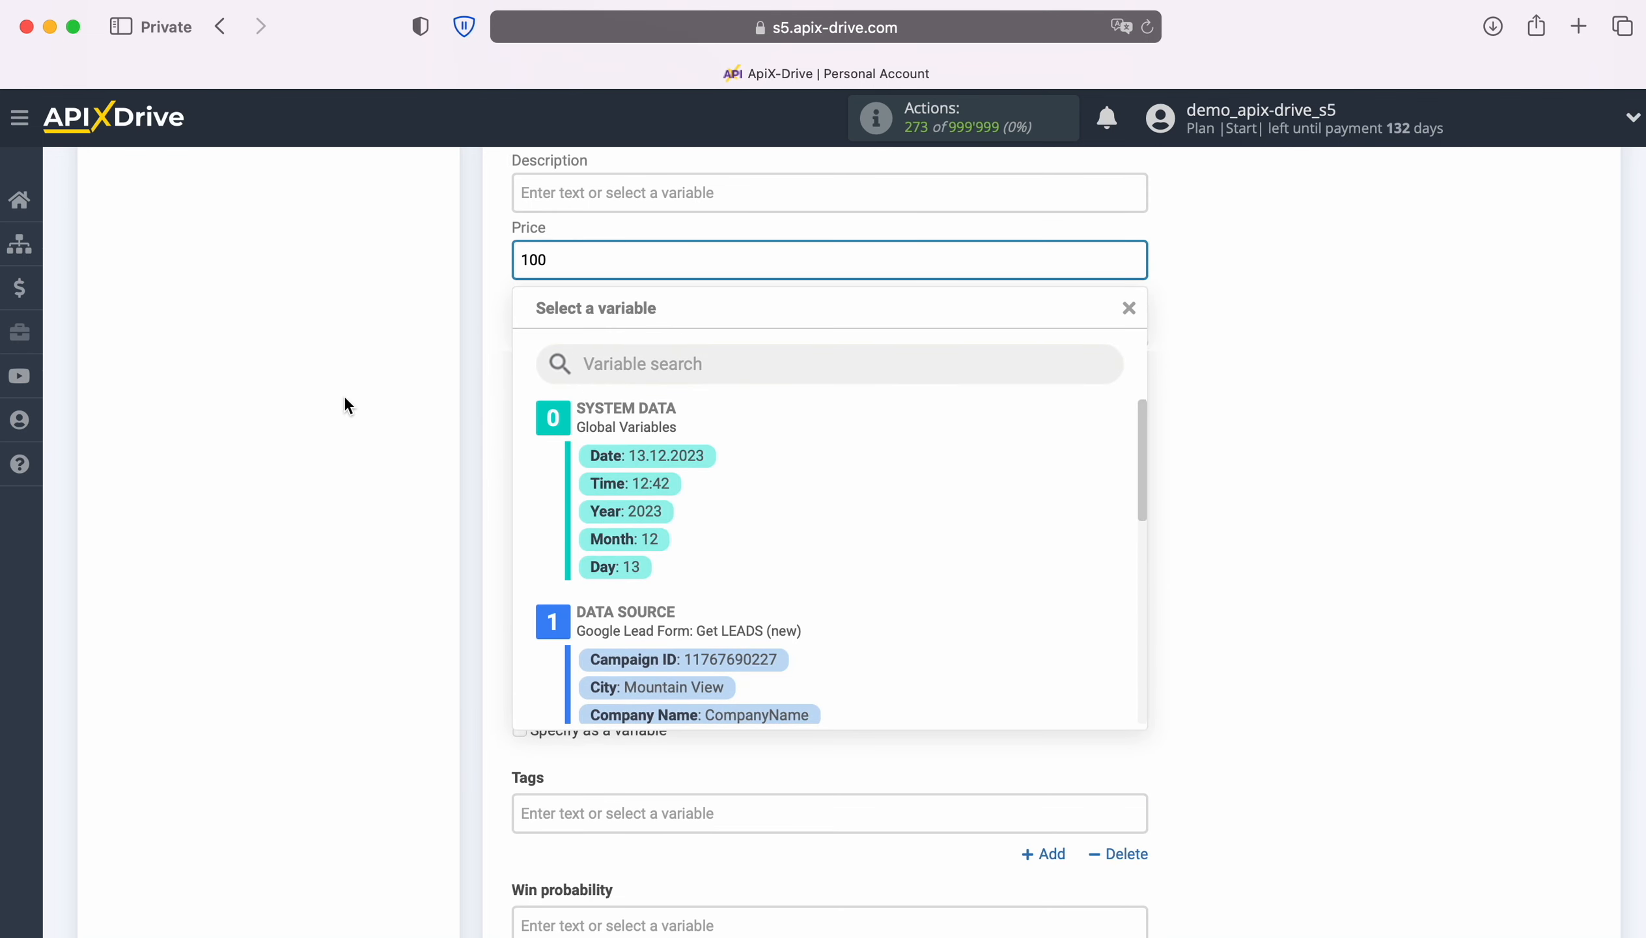
click(345, 400)
click(592, 330)
text(1)
click(345, 339)
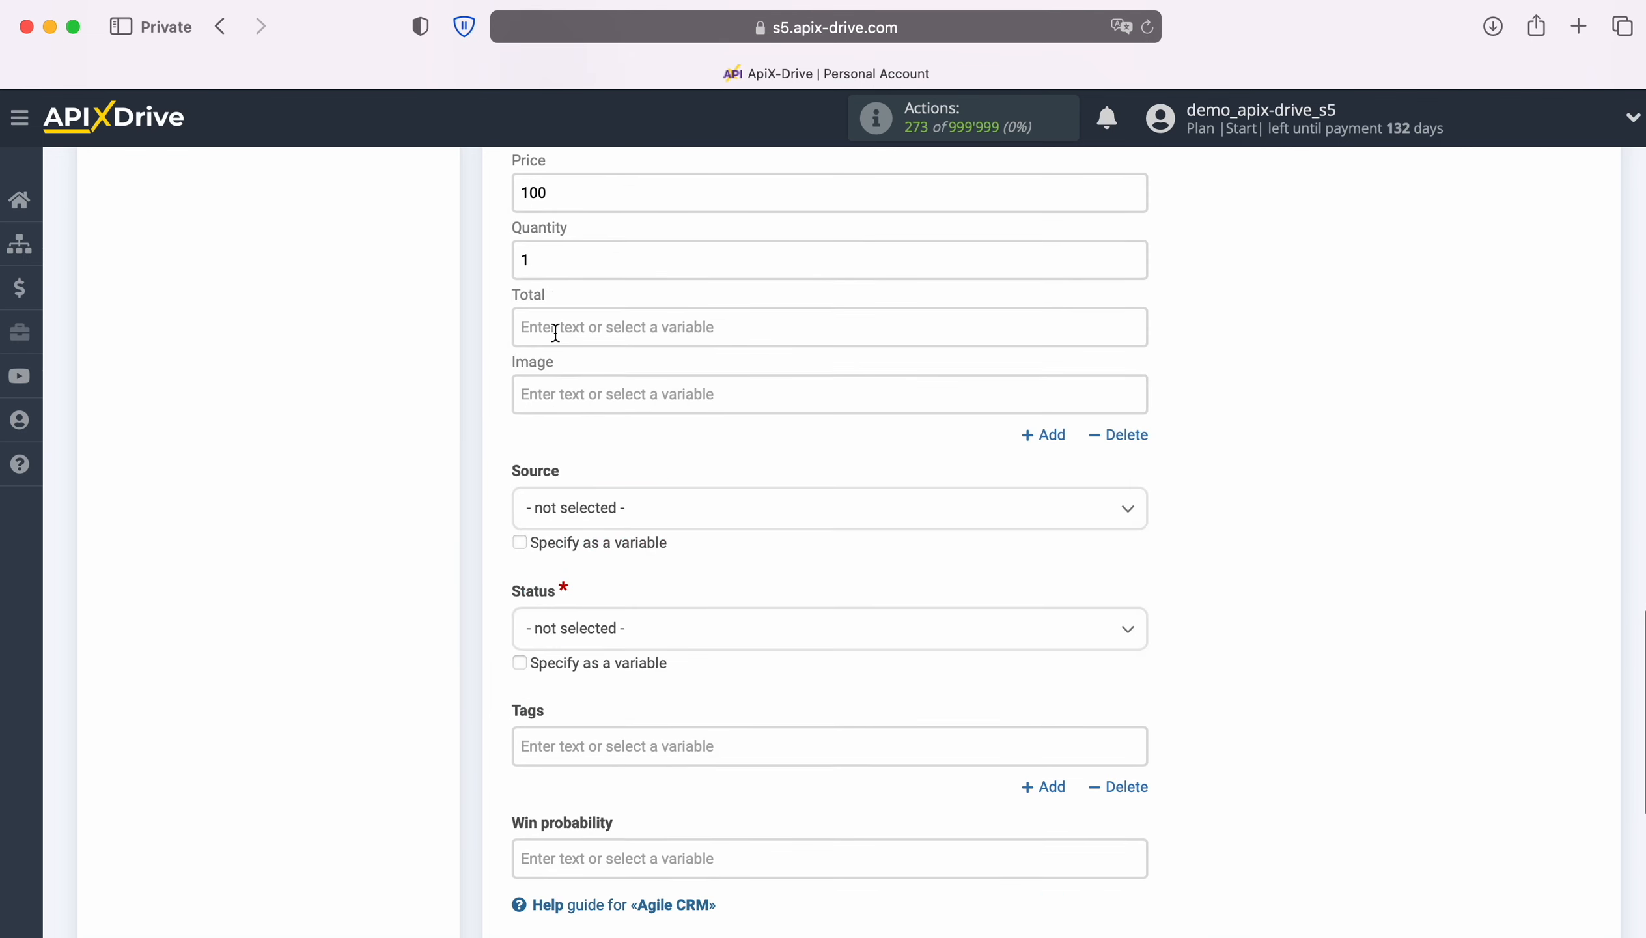
click(554, 332)
text(100)
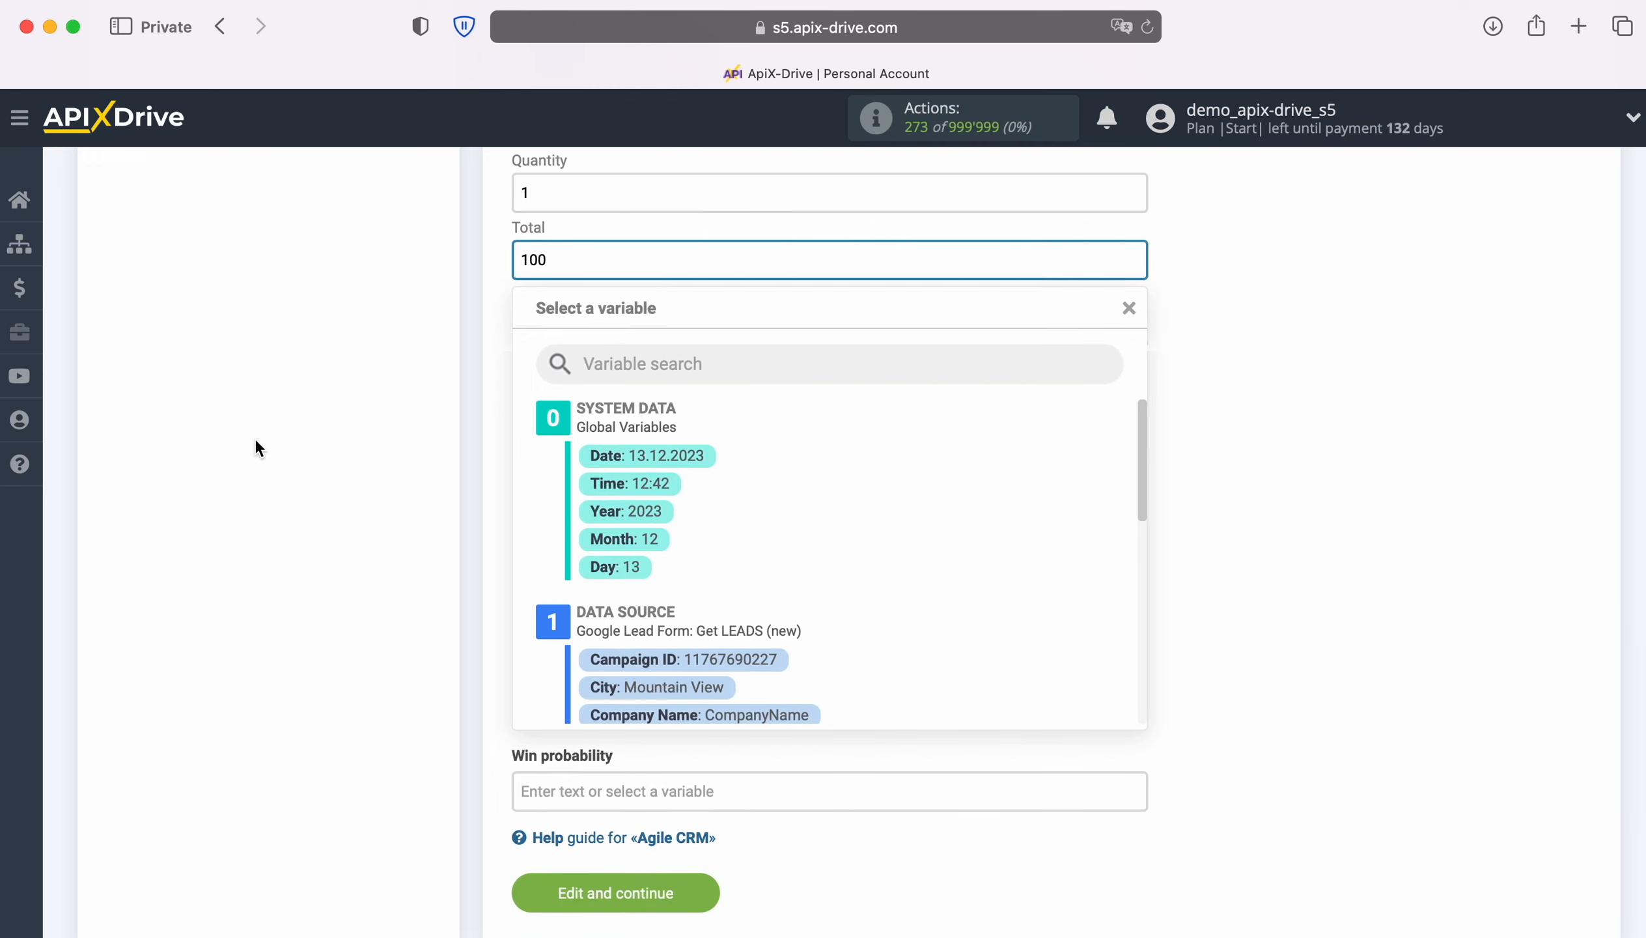
click(256, 441)
Step: Set the deal status to Default: New and save the deal settings
scroll(653, 457, down, 3)
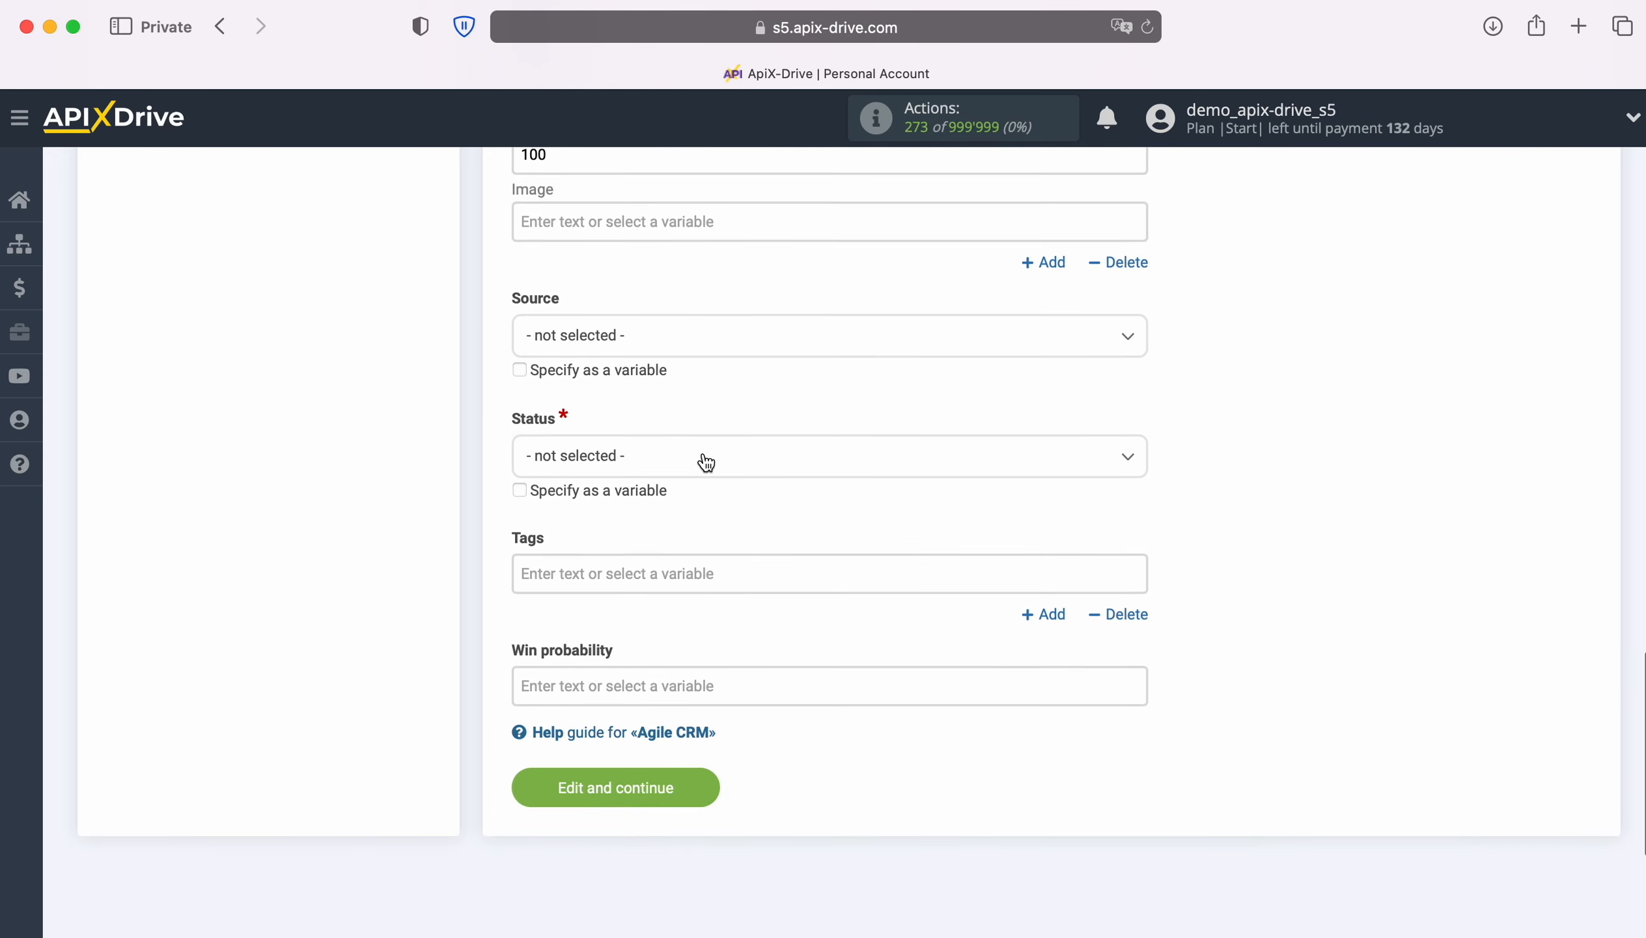
click(704, 459)
click(613, 575)
click(702, 785)
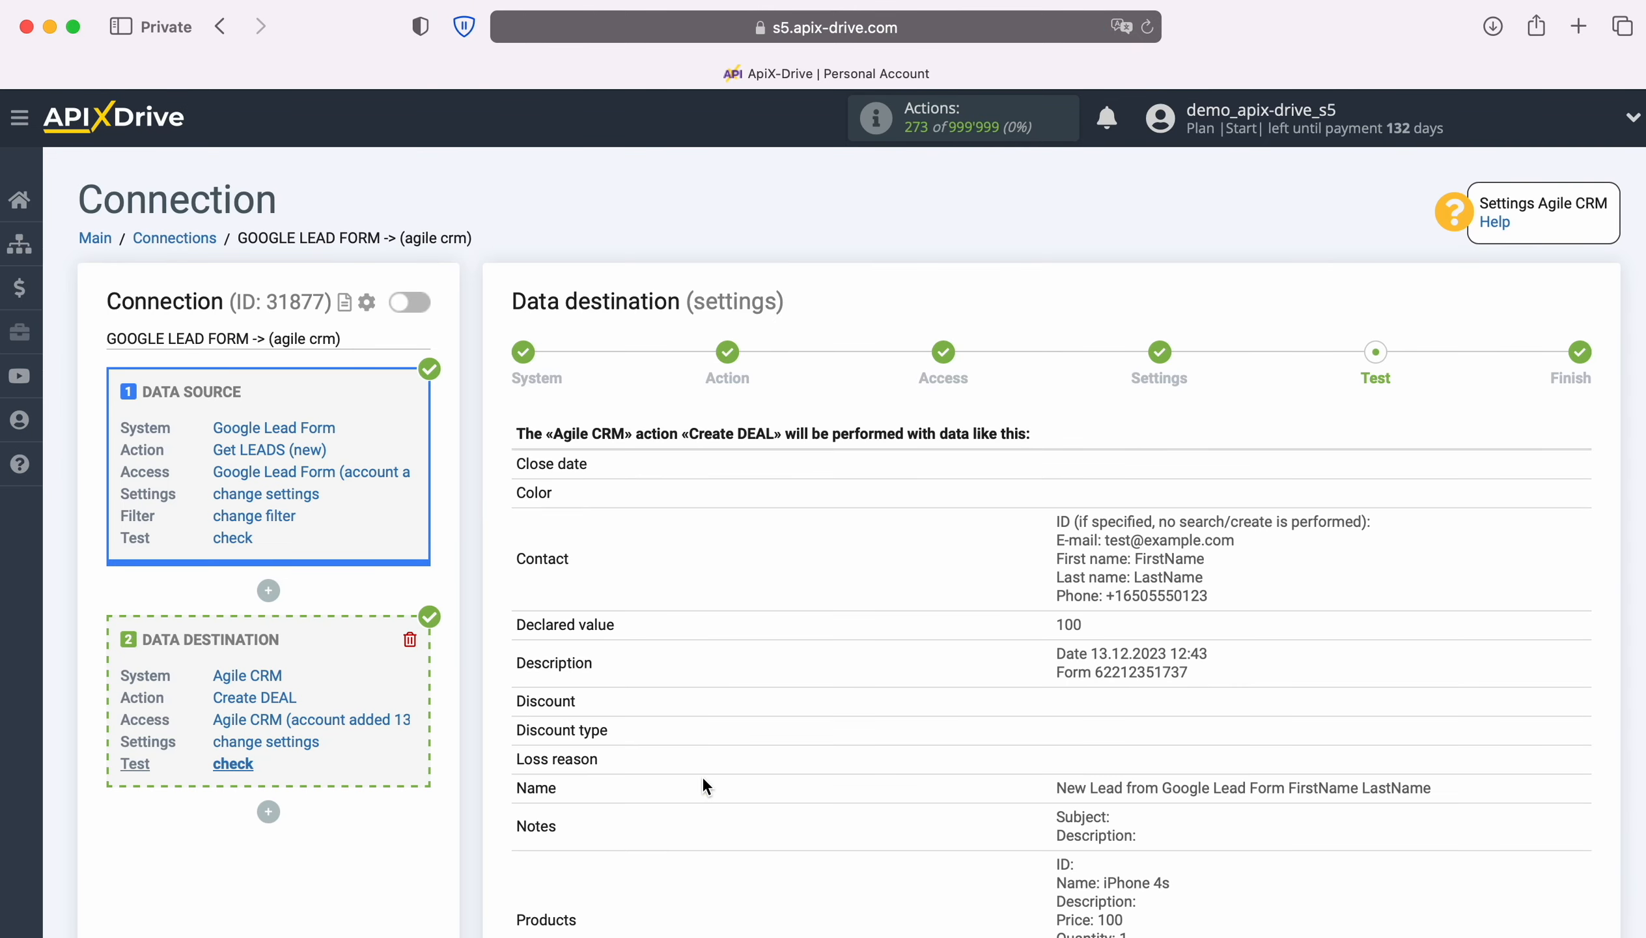
Step: Review the Create DEAL test preview, then send the test deal to Agile CRM
scroll(789, 733, down, 2)
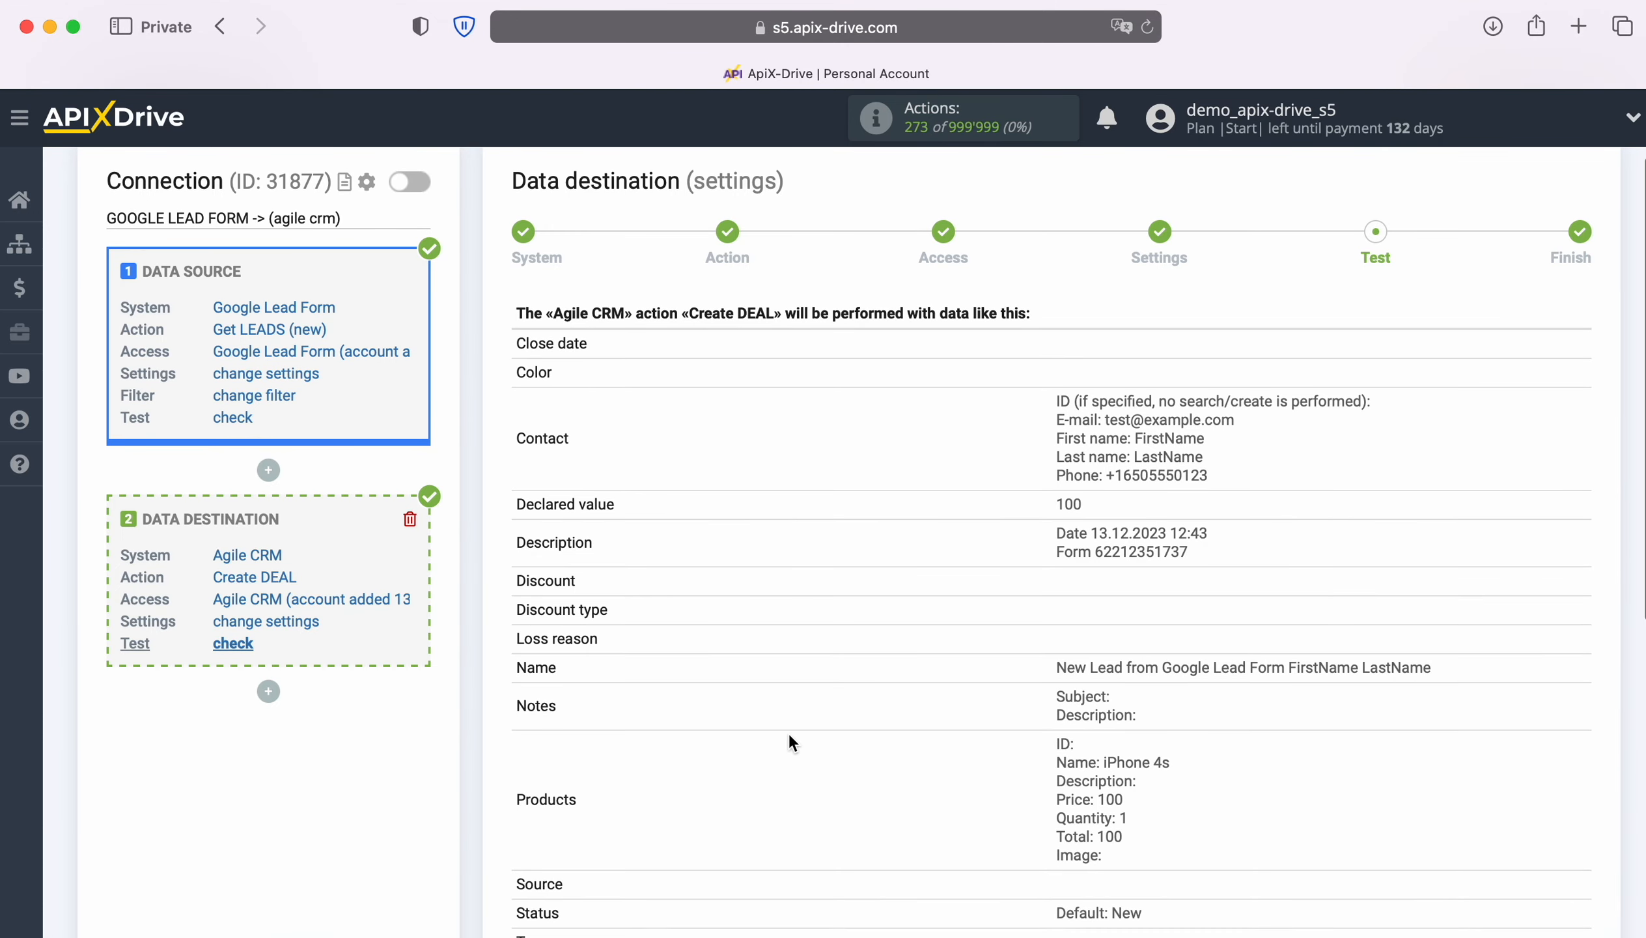
scroll(790, 736, down, 1)
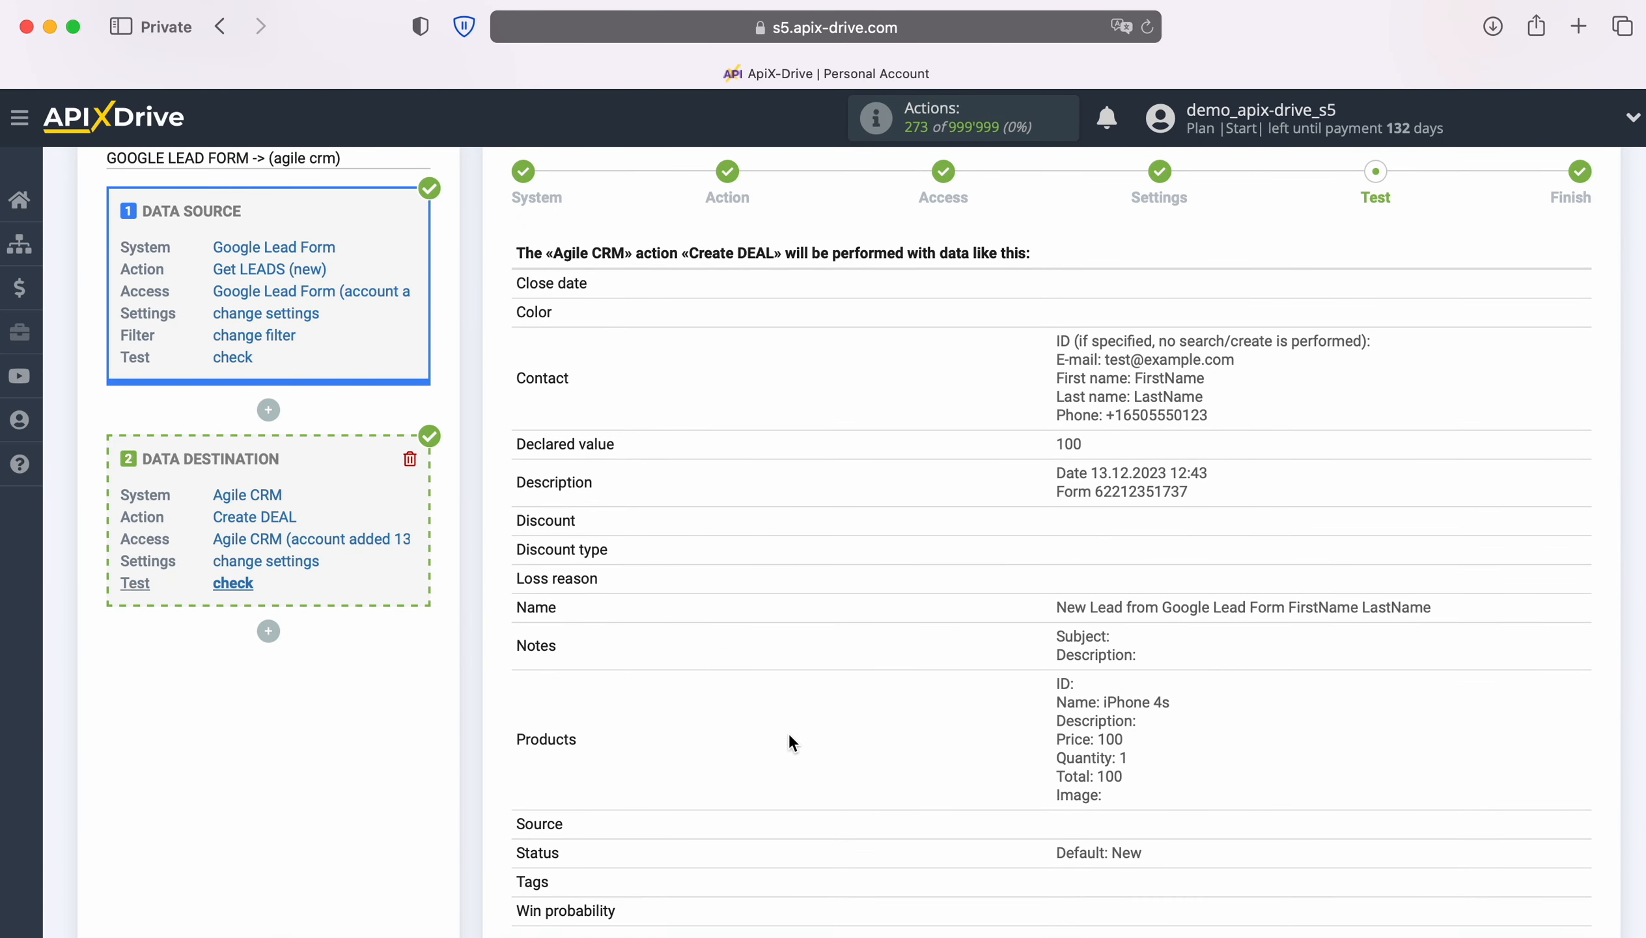
scroll(789, 732, down, 2)
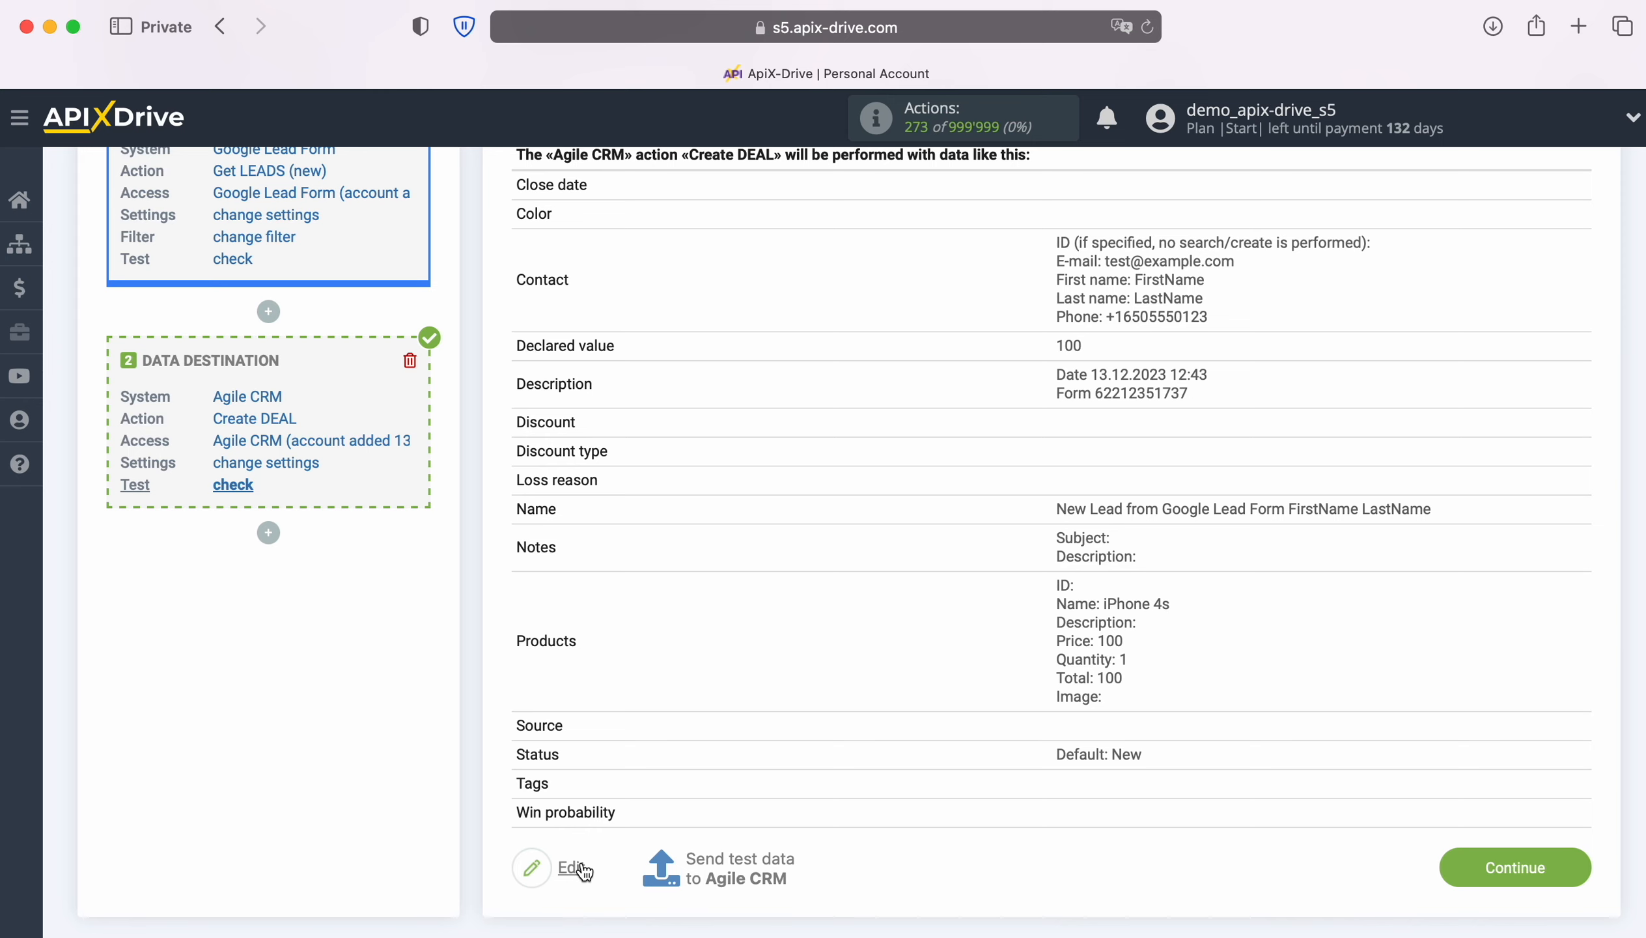
click(732, 859)
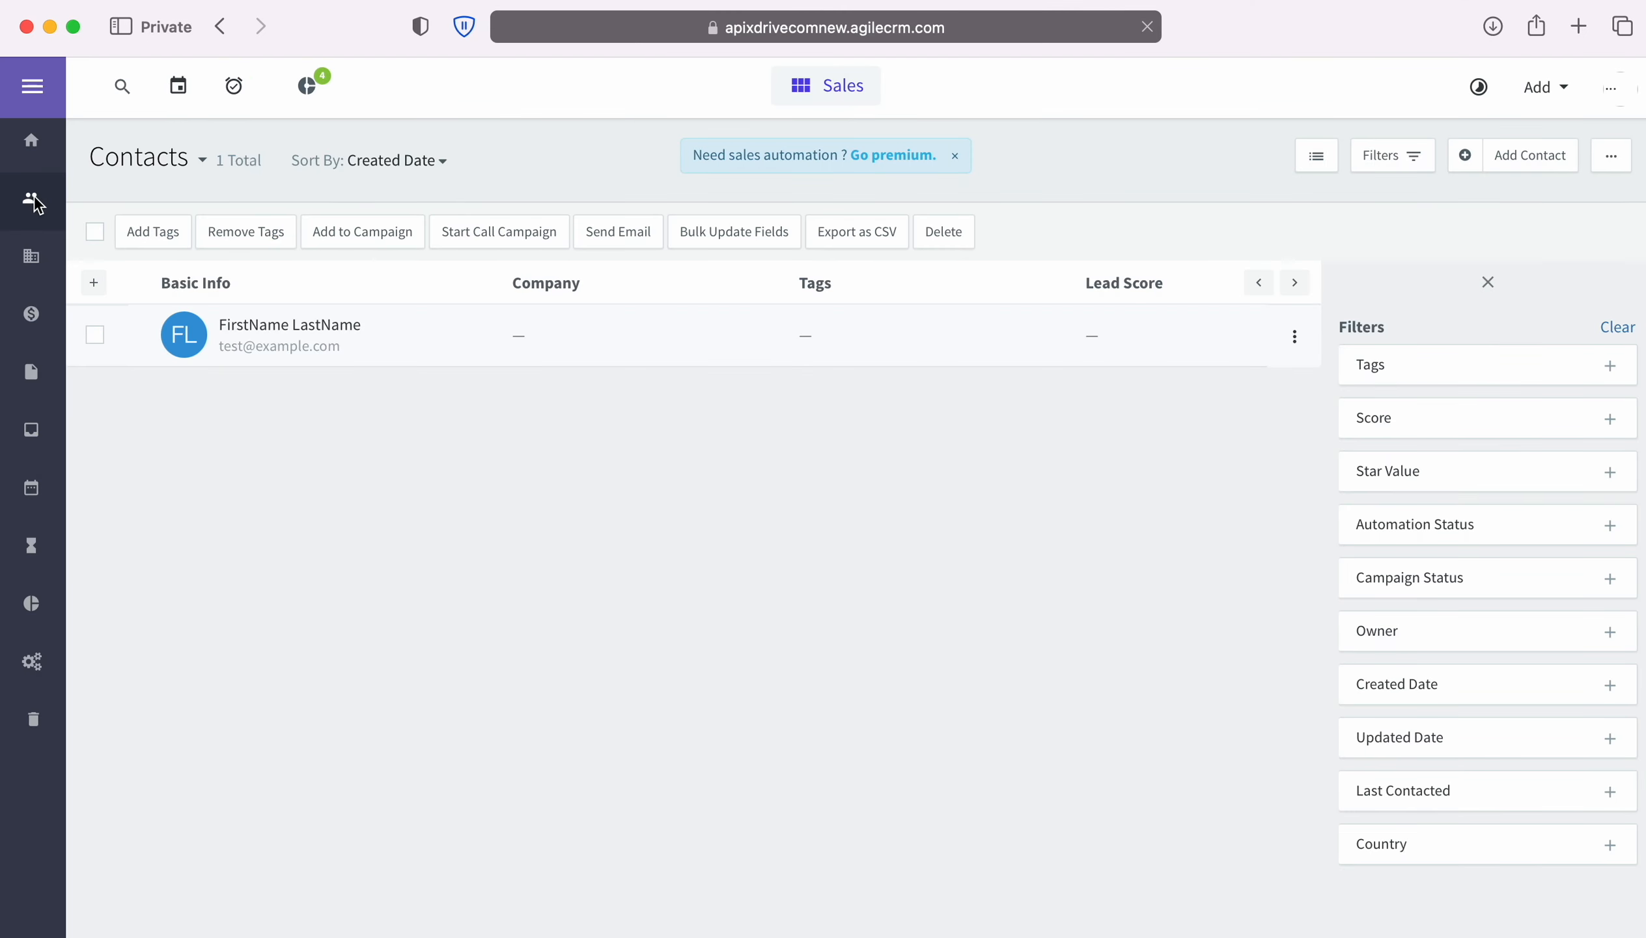
Step: Open the new test contact in Agile CRM and look through its details
click(295, 327)
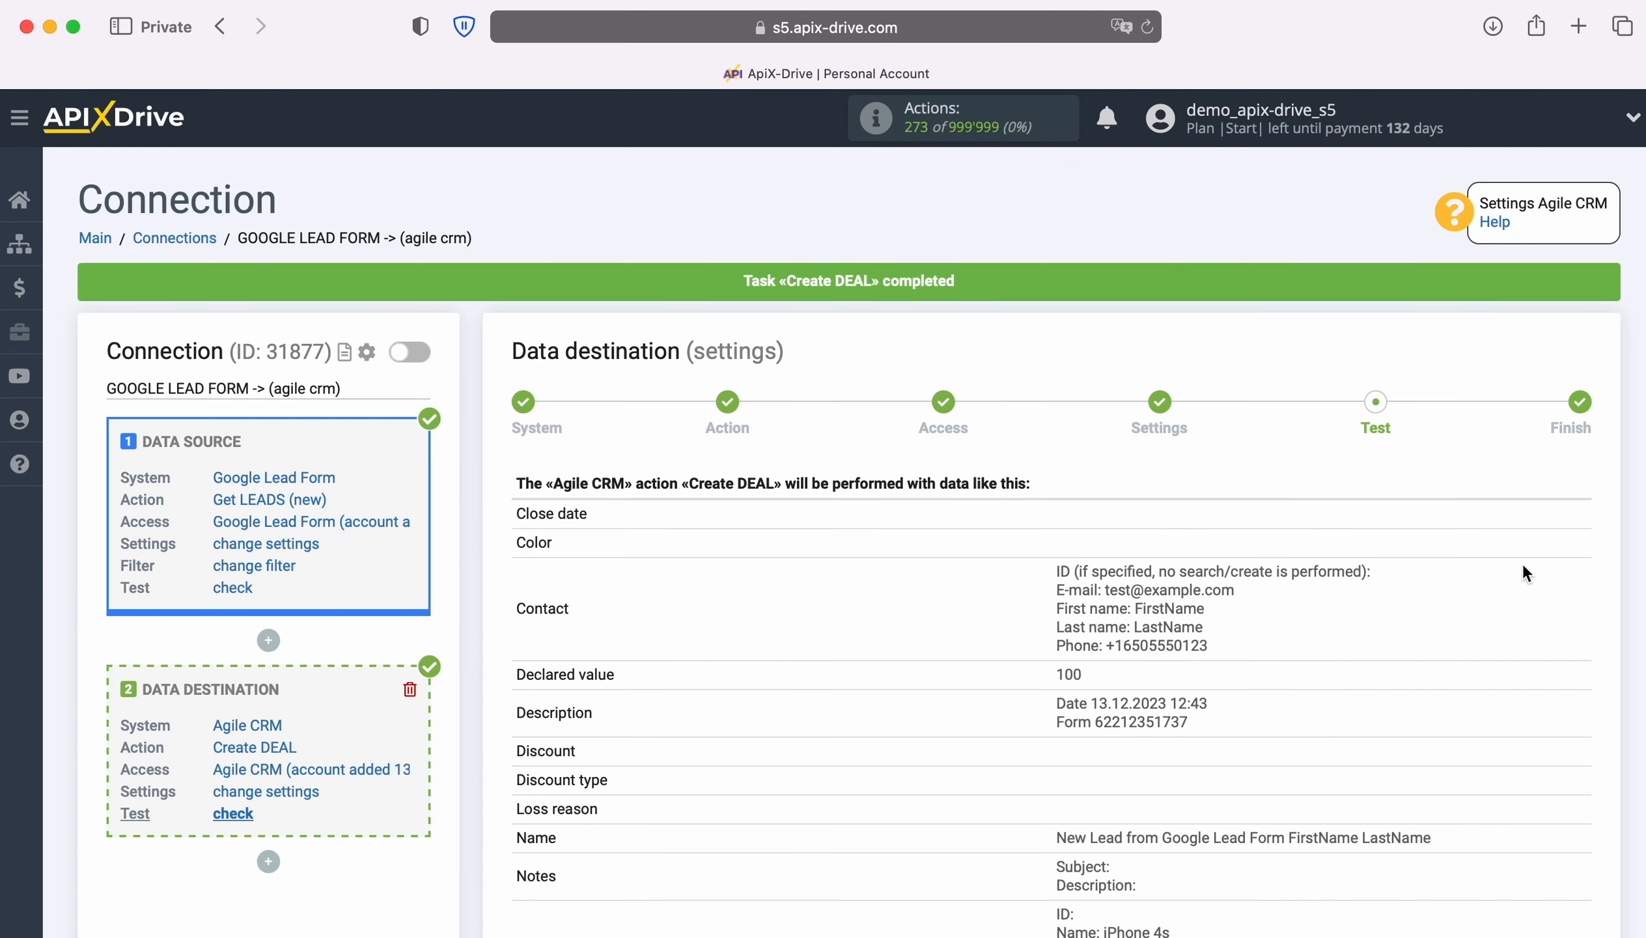
scroll(1523, 565, down, 5)
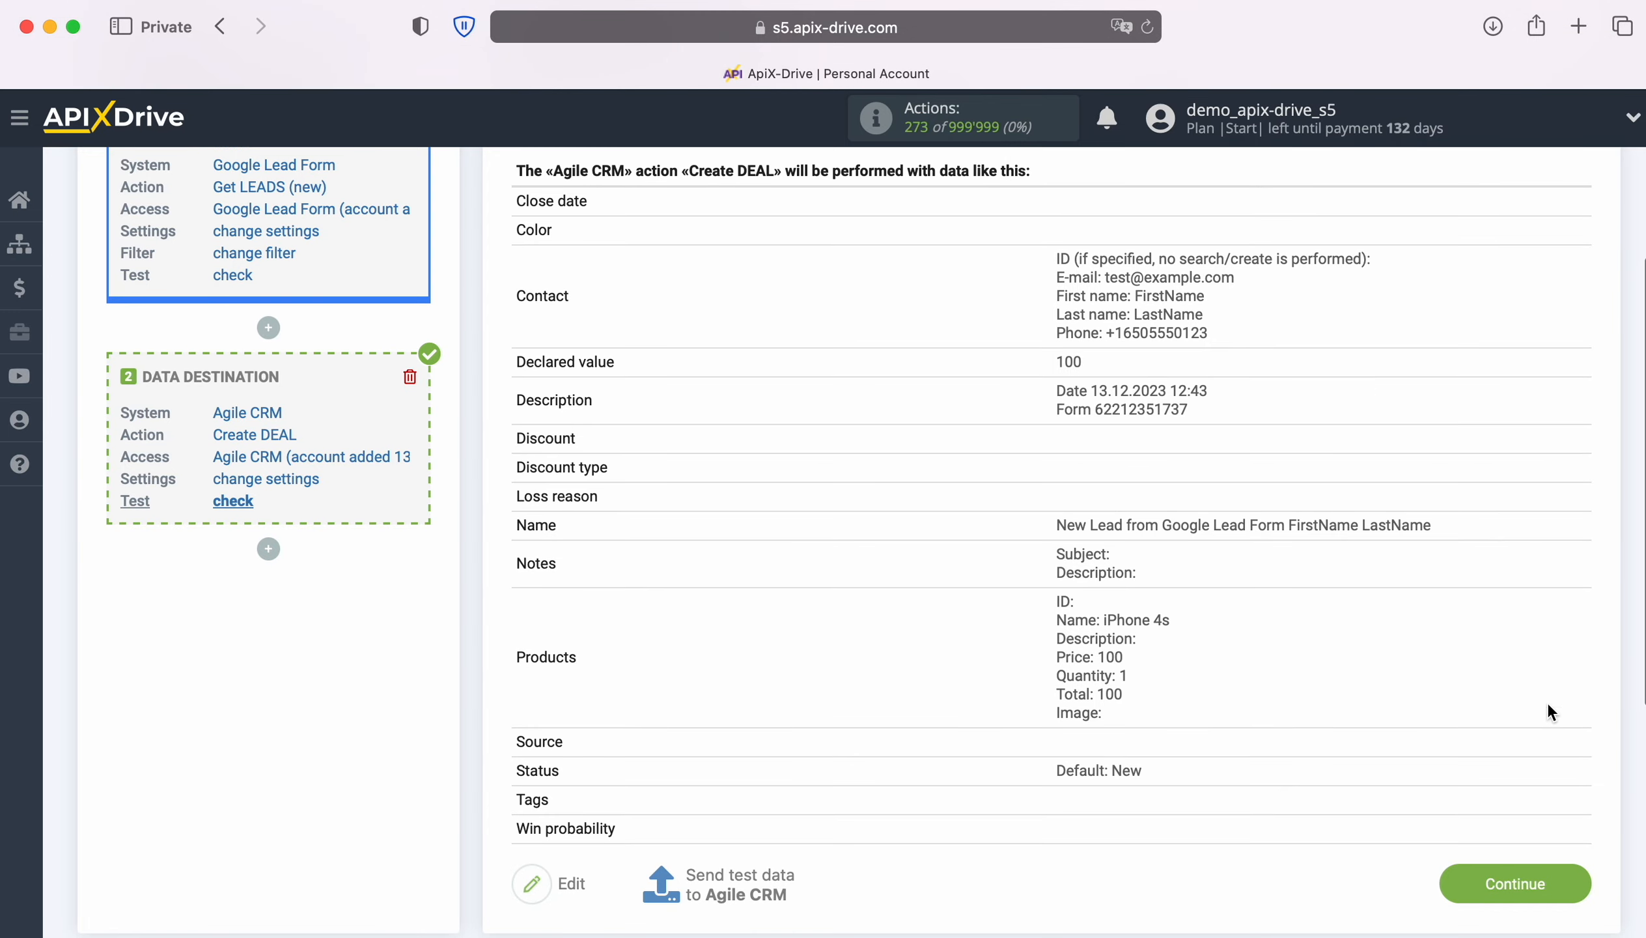
Step: Finish the destination setup, enable auto-update, and set a 5-minute update interval
click(1586, 883)
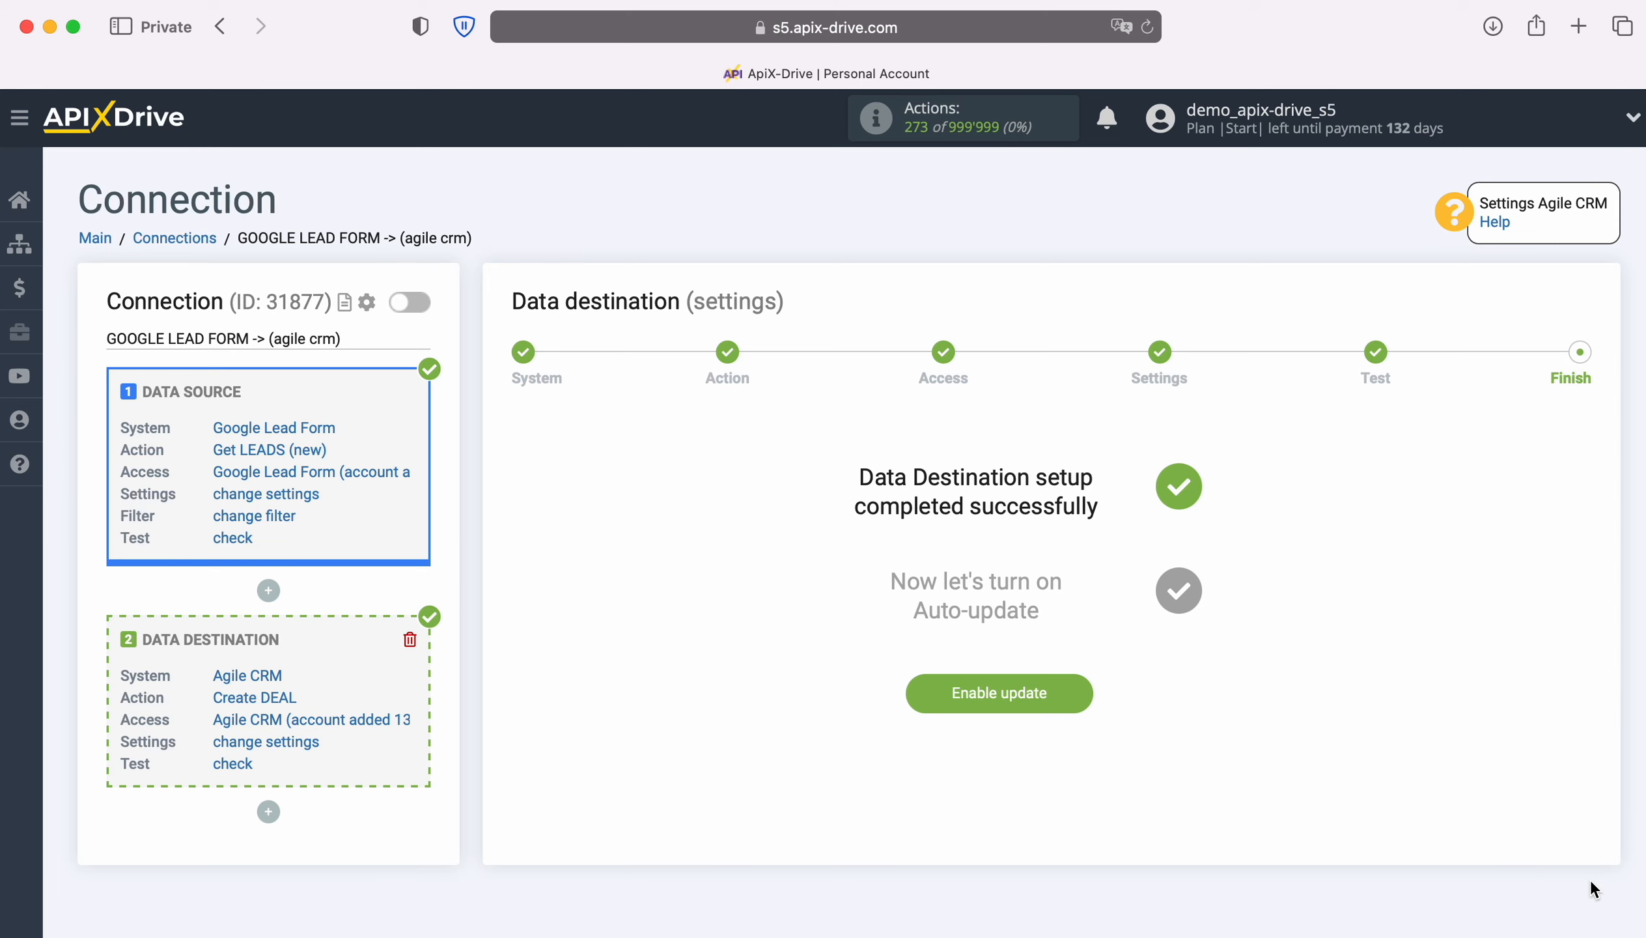
click(1081, 688)
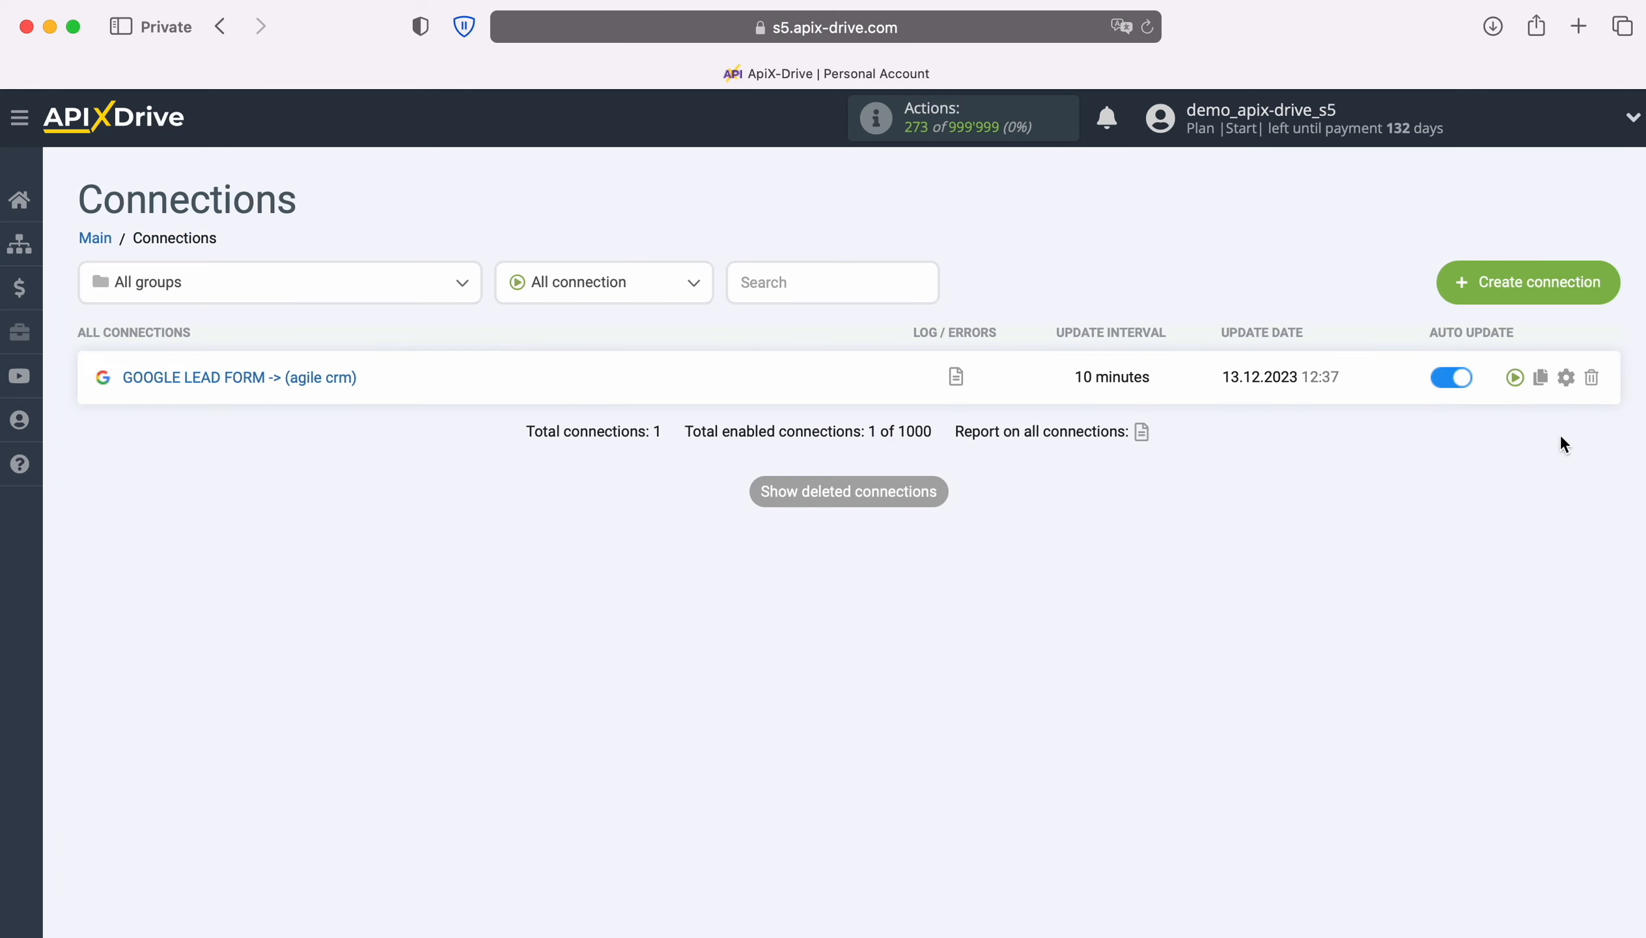
click(1566, 377)
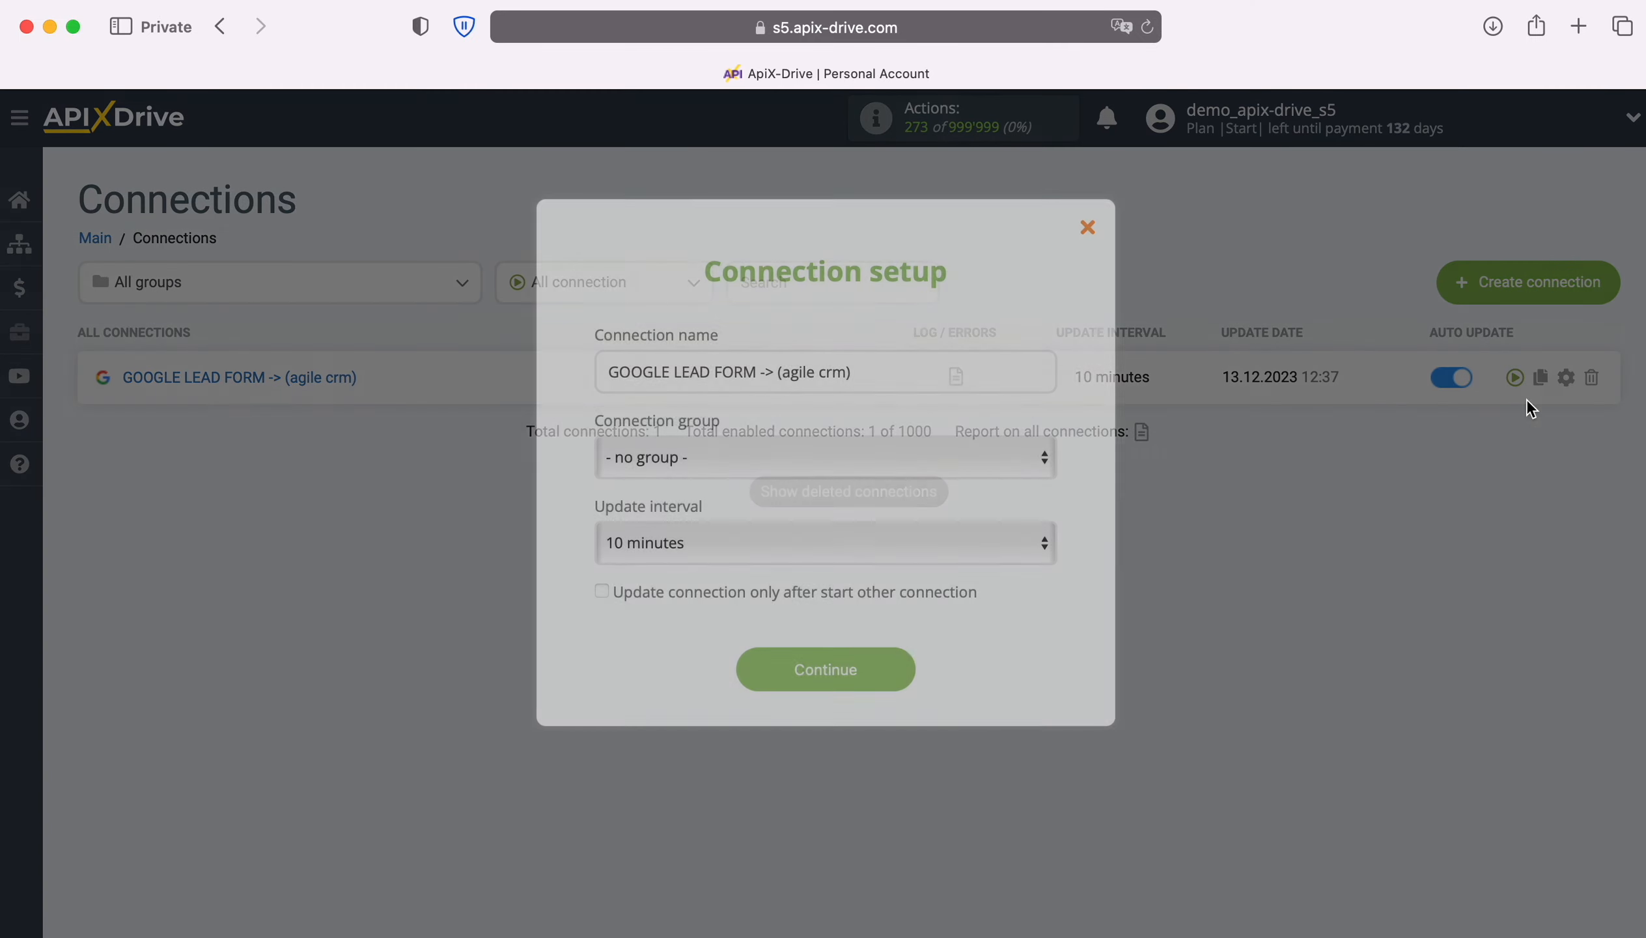
click(949, 538)
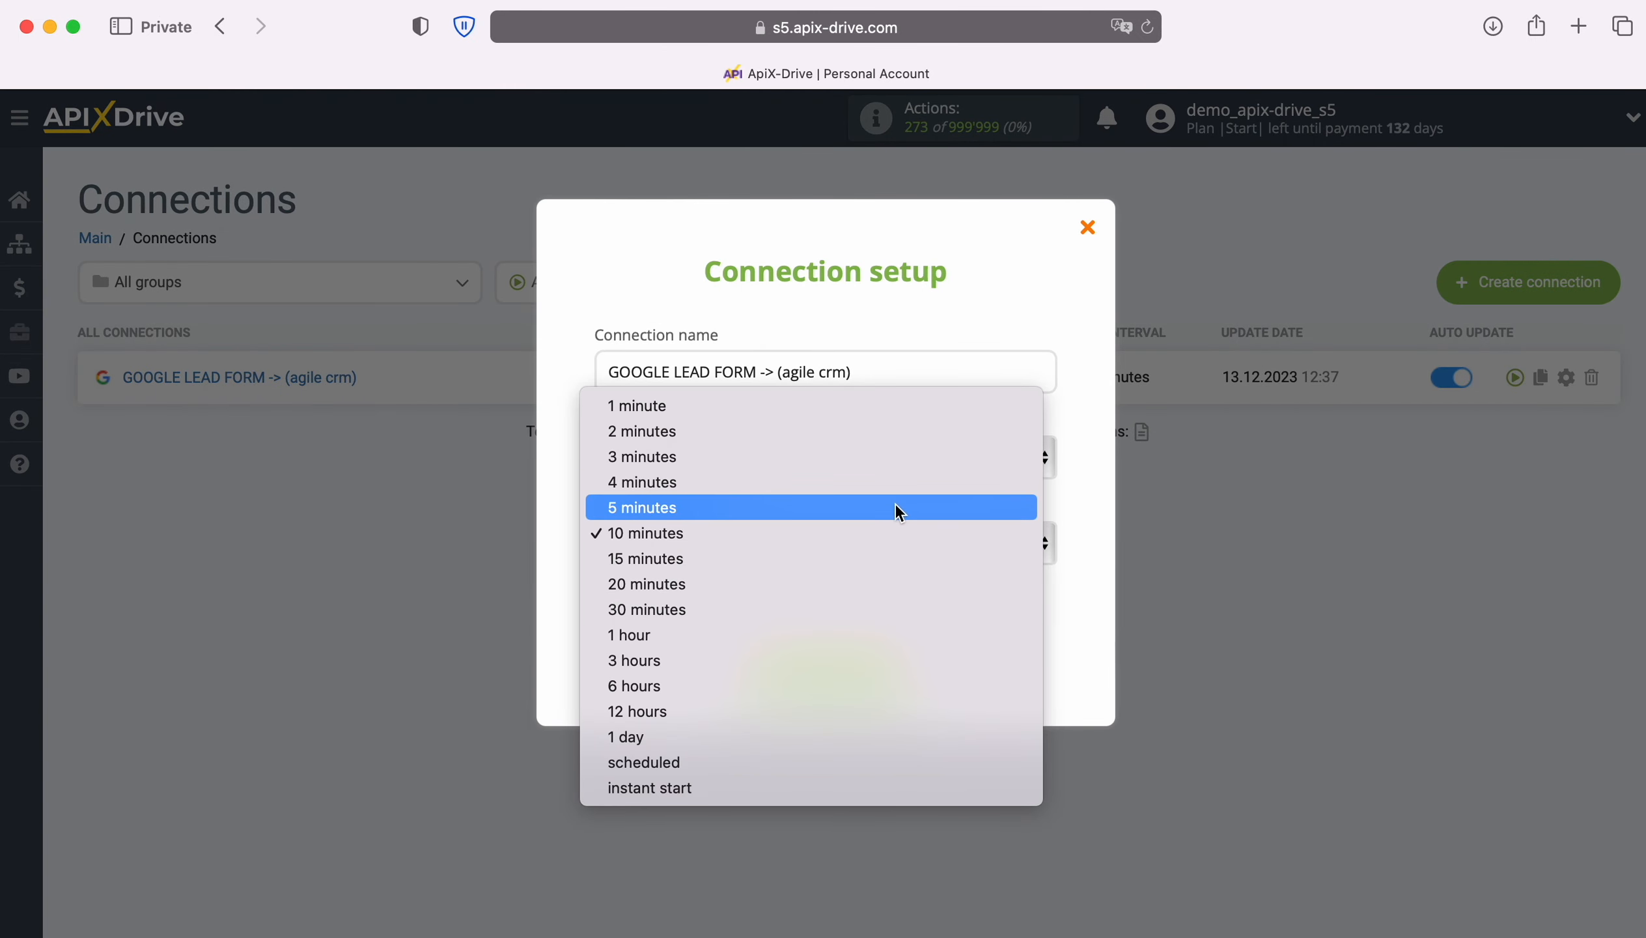
click(896, 508)
click(892, 672)
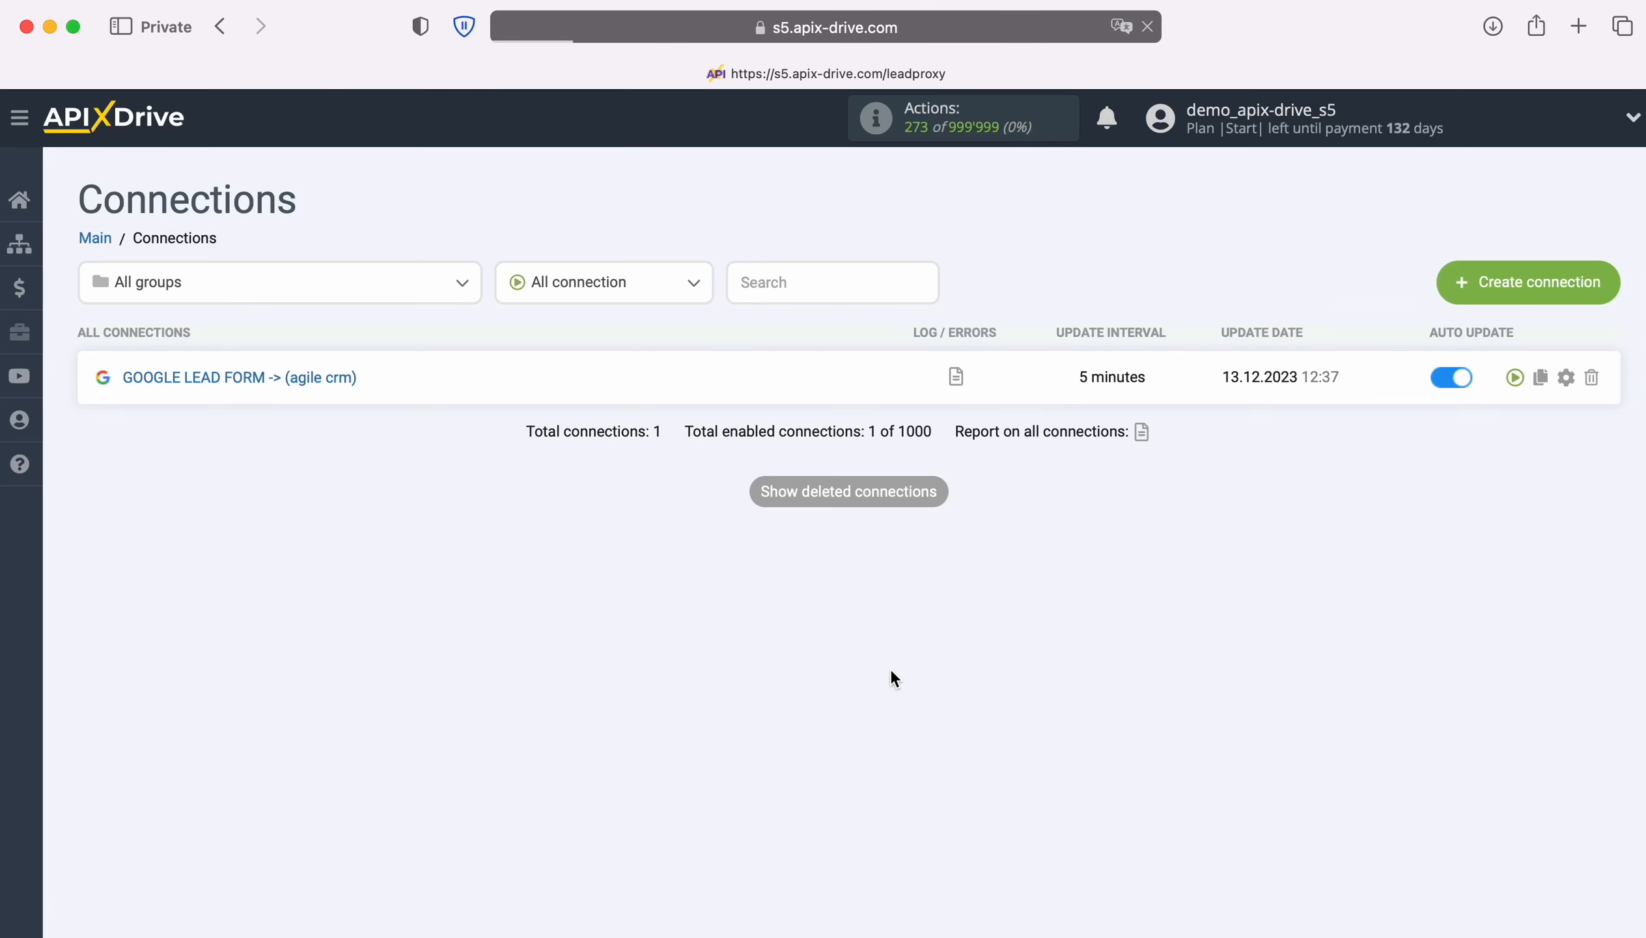